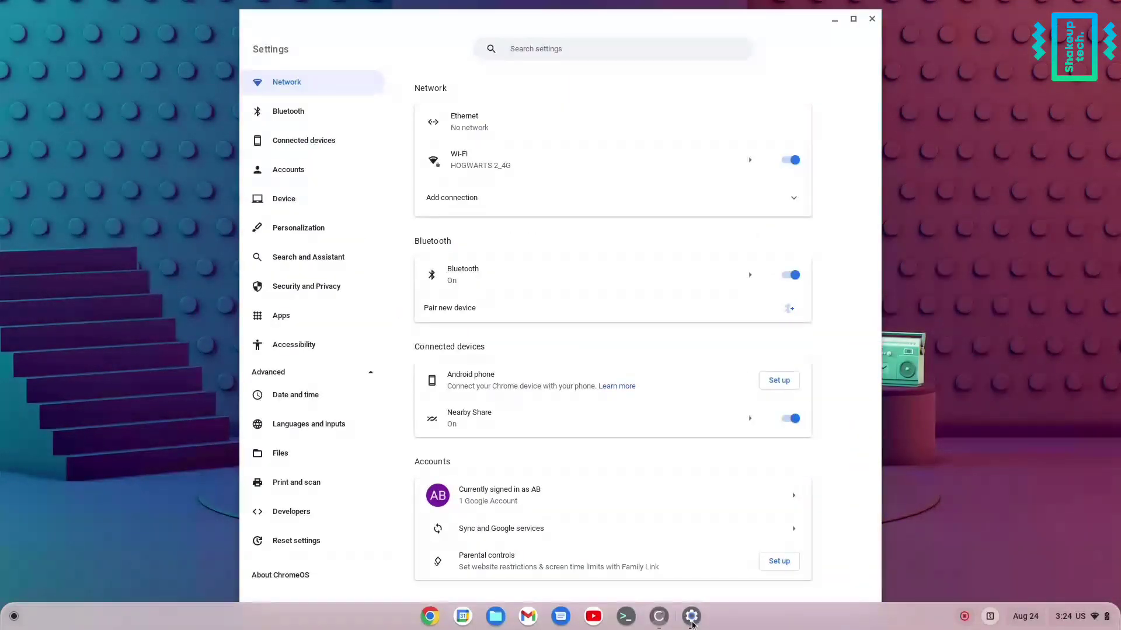
- Check the ChromeOS version, 104.0.5112.105, on the About ChromeOS page
{"action": "left_click", "coordinate": [298, 575]}
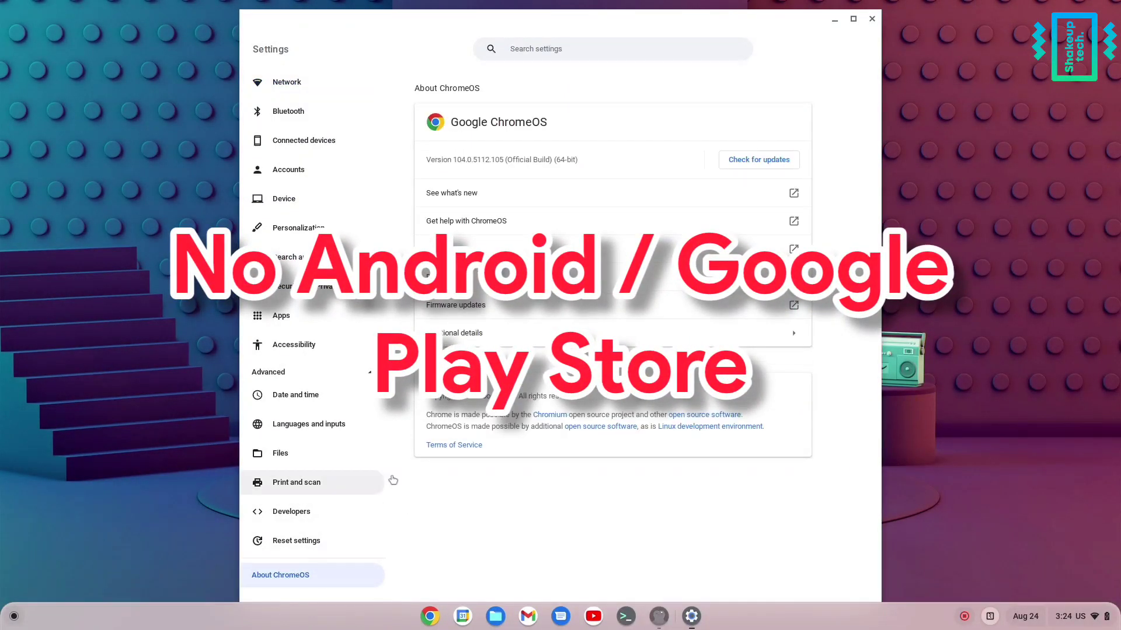
{"action": "left_click_drag", "start_coordinate": [426, 160], "coordinate": [590, 177]}
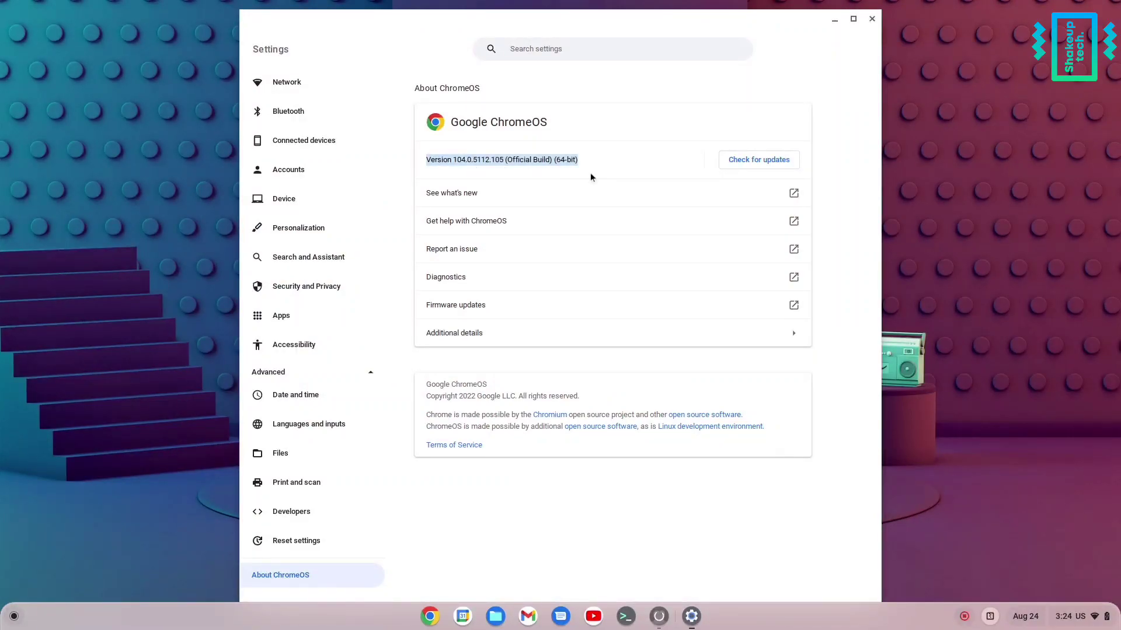
{"action": "left_click", "coordinate": [635, 102]}
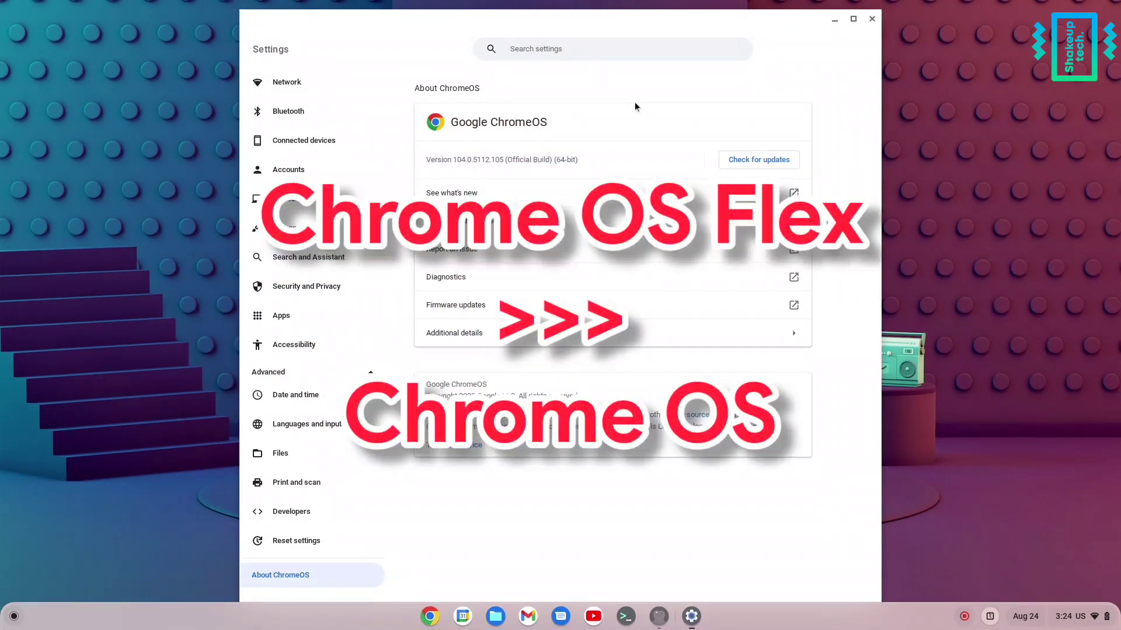
- Minimize the Settings window and bring up the app launcher
{"action": "left_click", "coordinate": [834, 21]}
{"action": "key", "text": "super"}
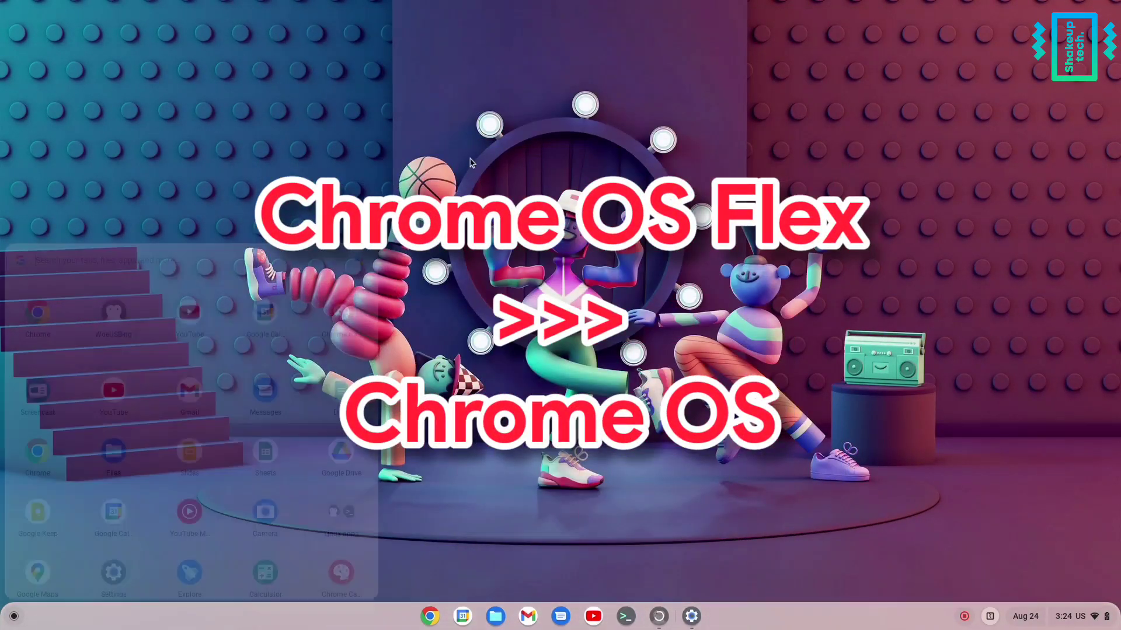
{"action": "scroll", "coordinate": [202, 445], "scroll_direction": "up", "scroll_amount": 1}
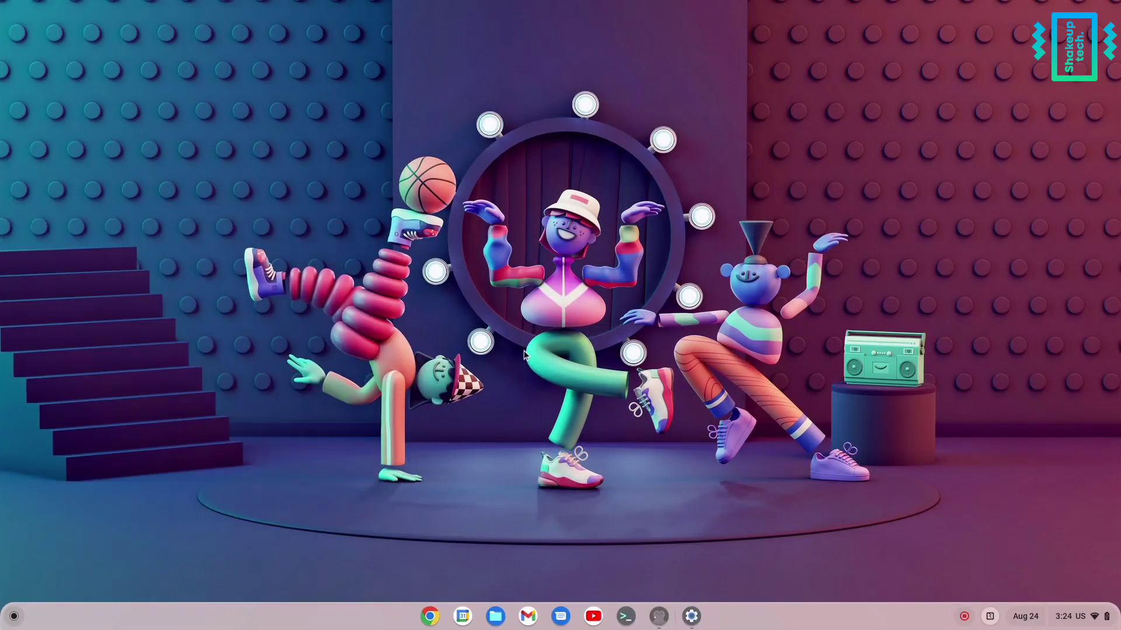
- Start the 64-bit PeppermintOS-amd64.iso download and find the Chromebook Recovery Utility in the Web Store
{"action": "left_click", "coordinate": [37, 373]}
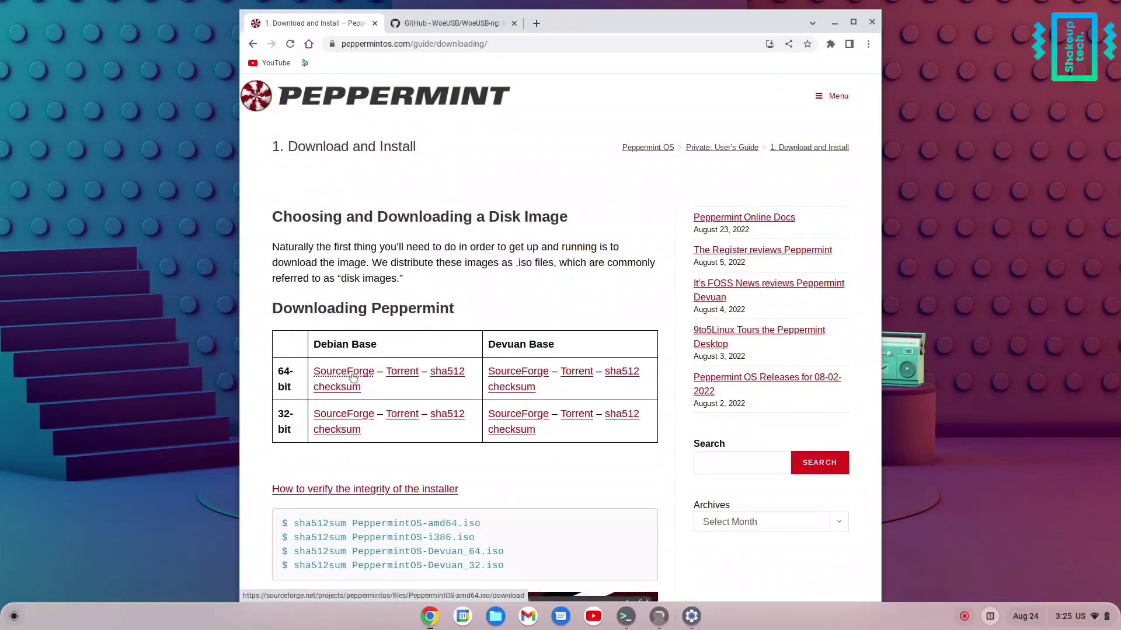
{"action": "left_click", "coordinate": [353, 377]}
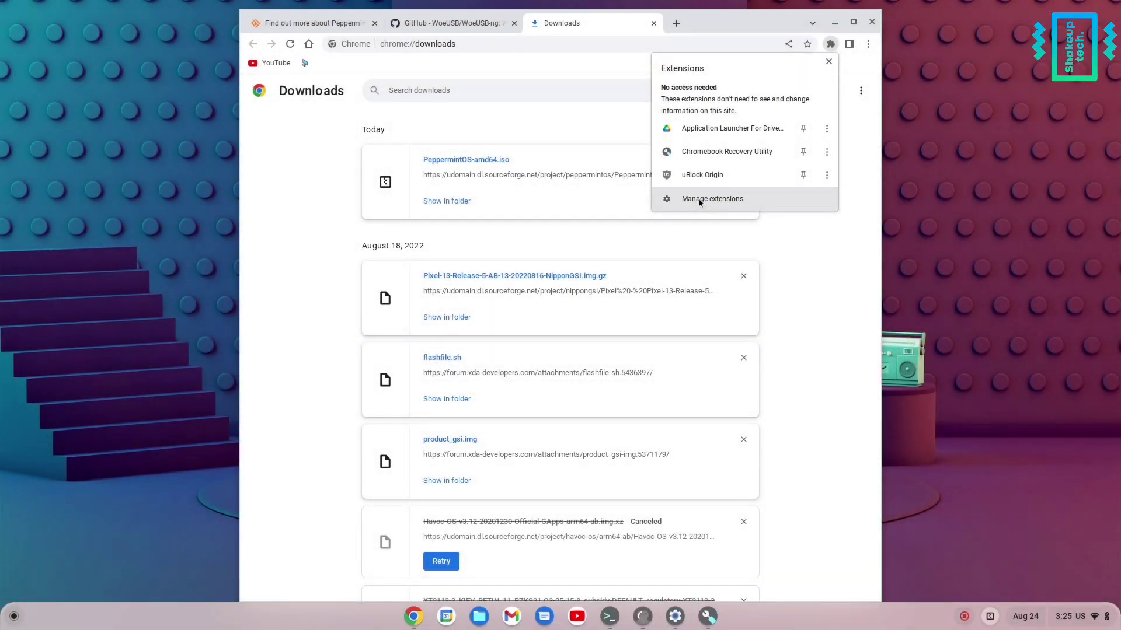
{"action": "left_click", "coordinate": [702, 200]}
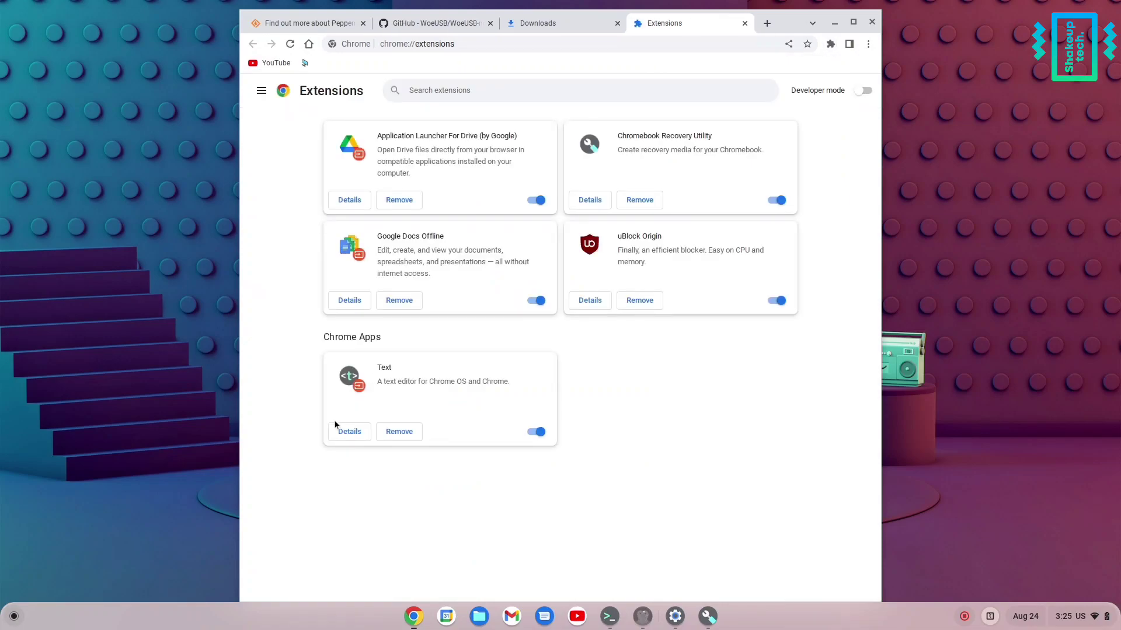
{"action": "left_click", "coordinate": [262, 91]}
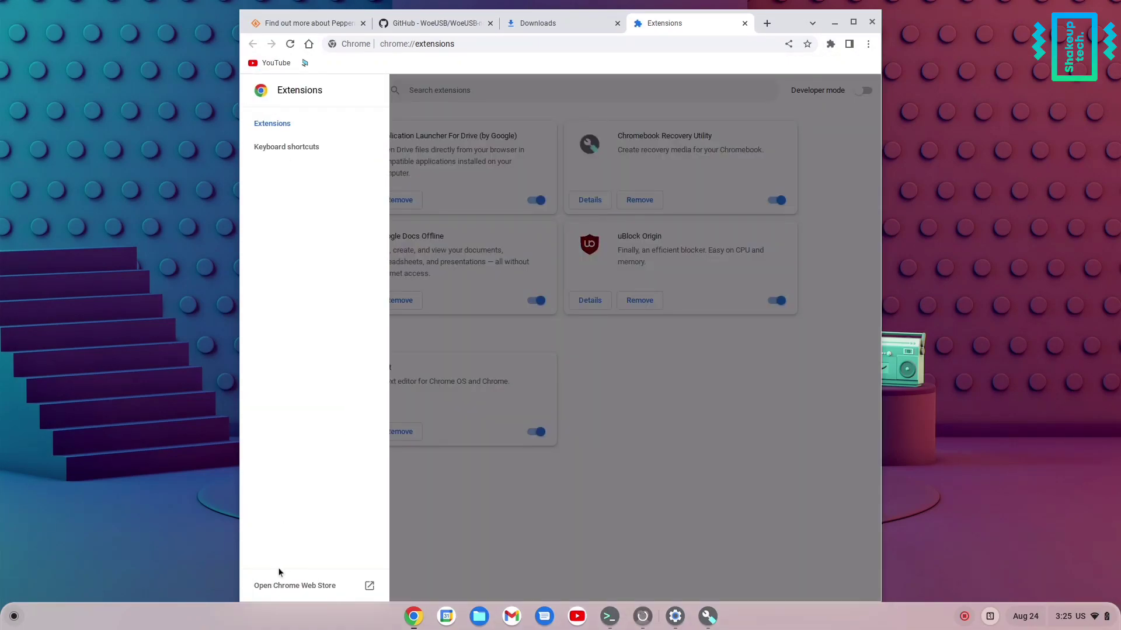
{"action": "left_click", "coordinate": [278, 585]}
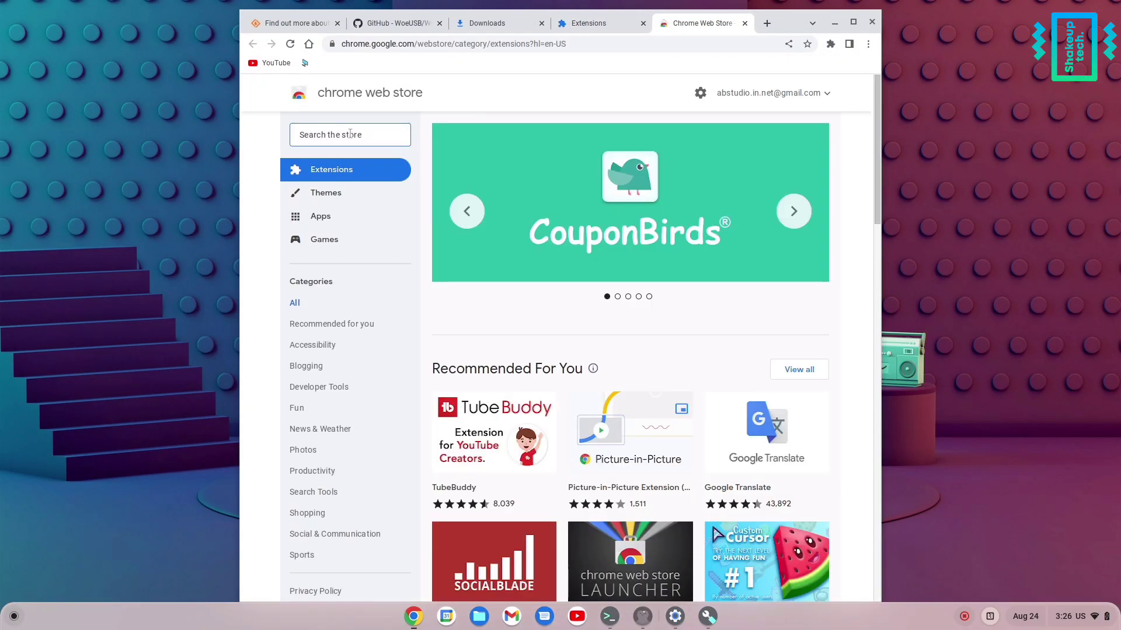
{"action": "type", "text": "recovery"}
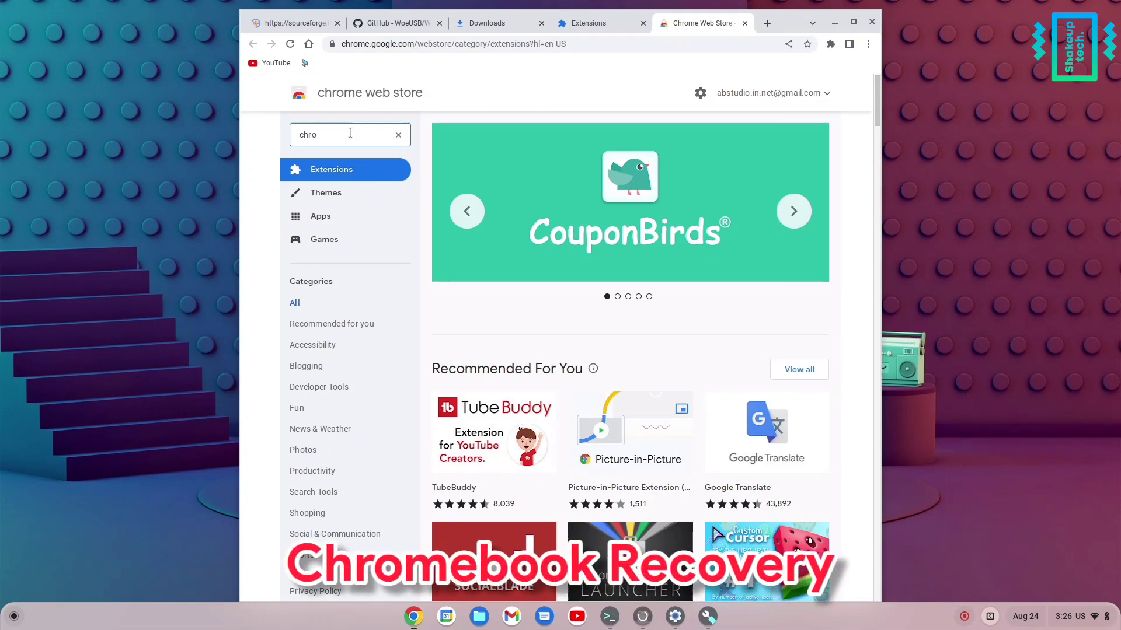
{"action": "left_click", "coordinate": [509, 197]}
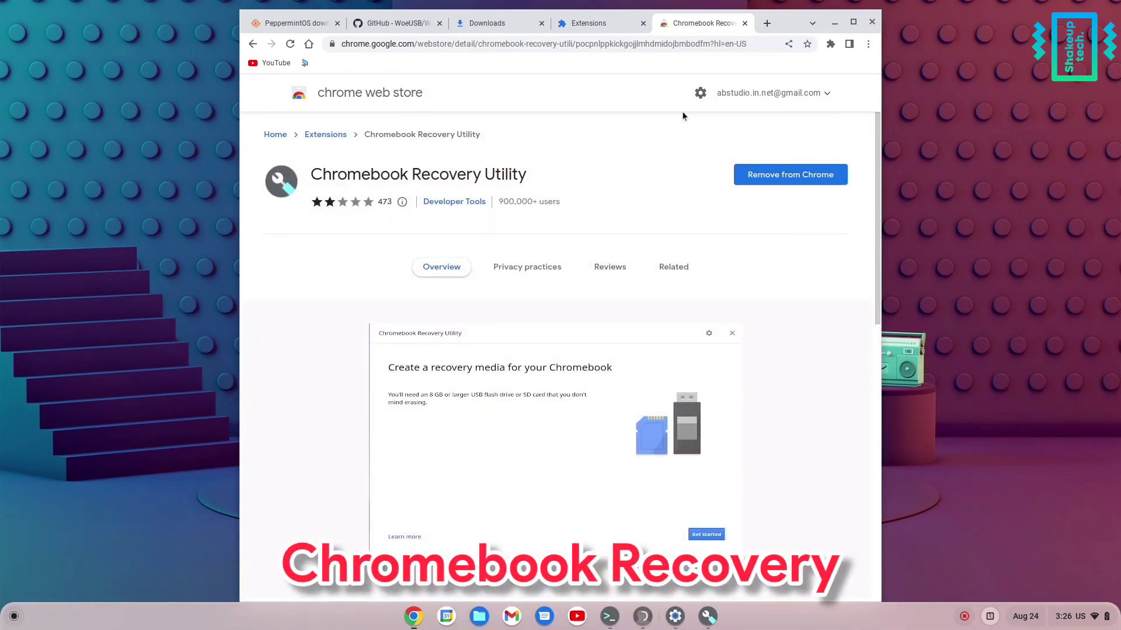
- Minimize Chrome and pick Use local image from the Recovery Utility's gear menu
{"action": "left_click", "coordinate": [834, 23]}
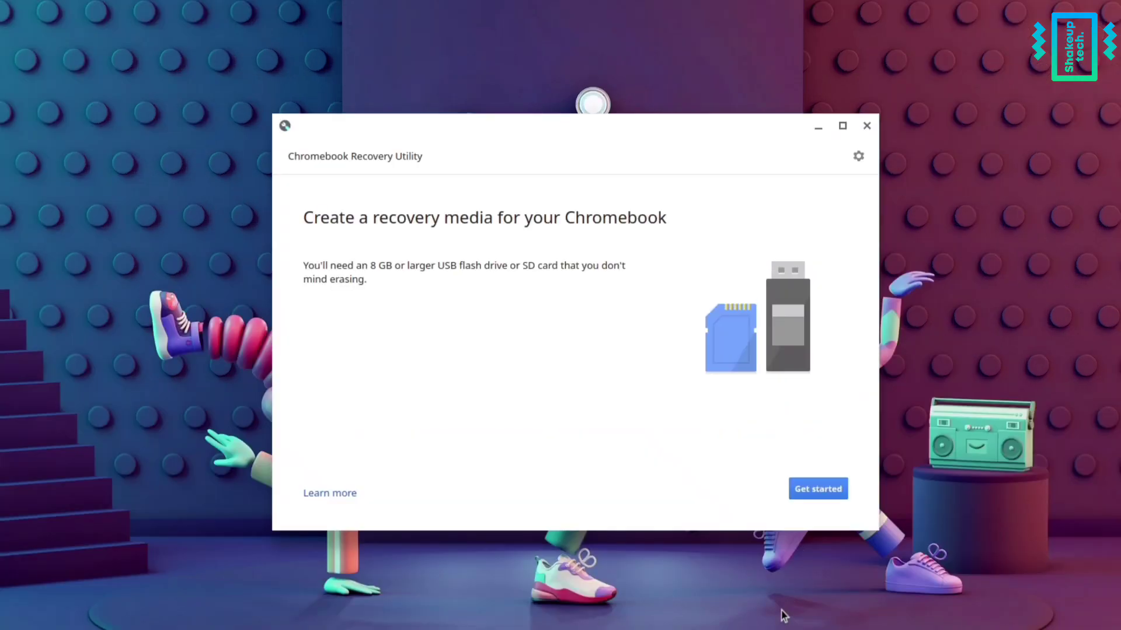
{"action": "left_click", "coordinate": [857, 166]}
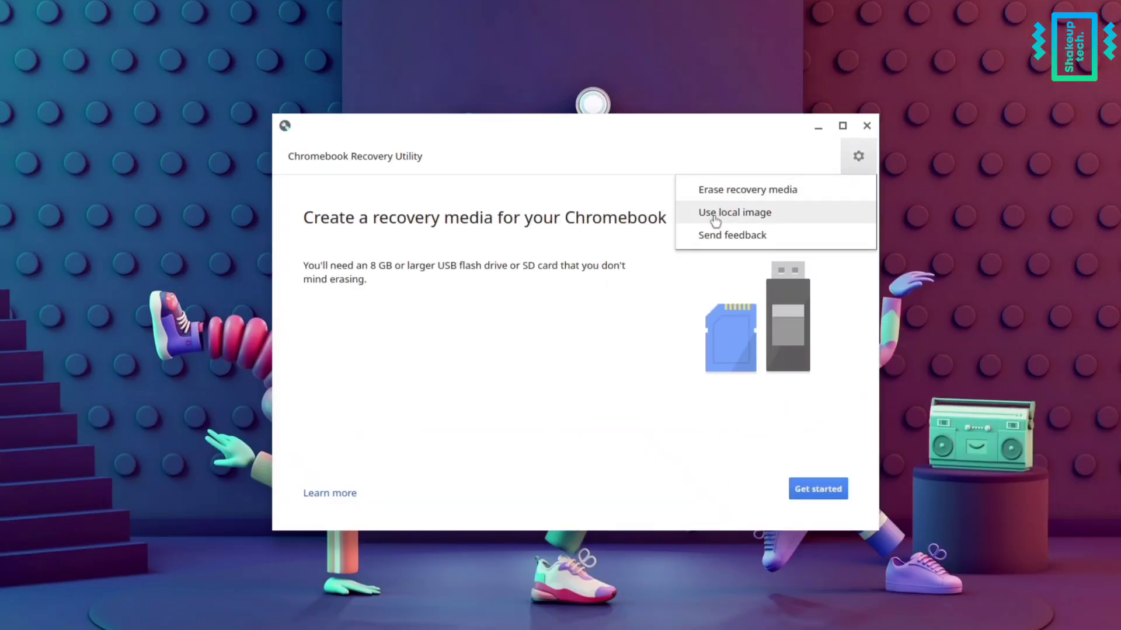
{"action": "left_click", "coordinate": [763, 214]}
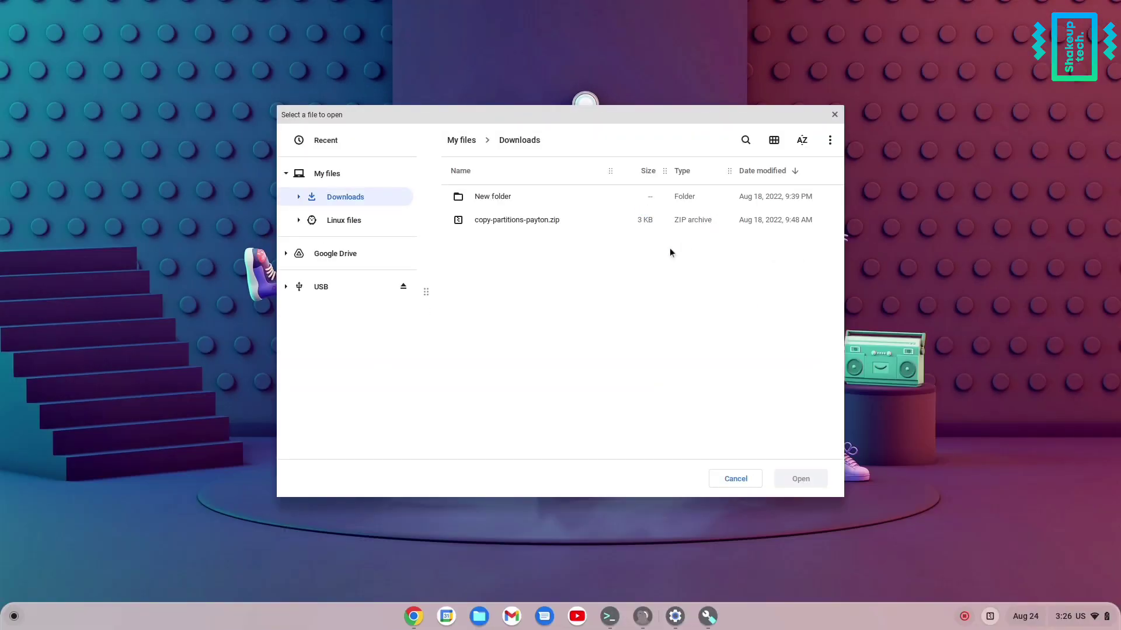
- In Files' Downloads folder, rename PeppermintOS-amd64.iso by appending .bin
{"action": "left_click", "coordinate": [479, 616]}
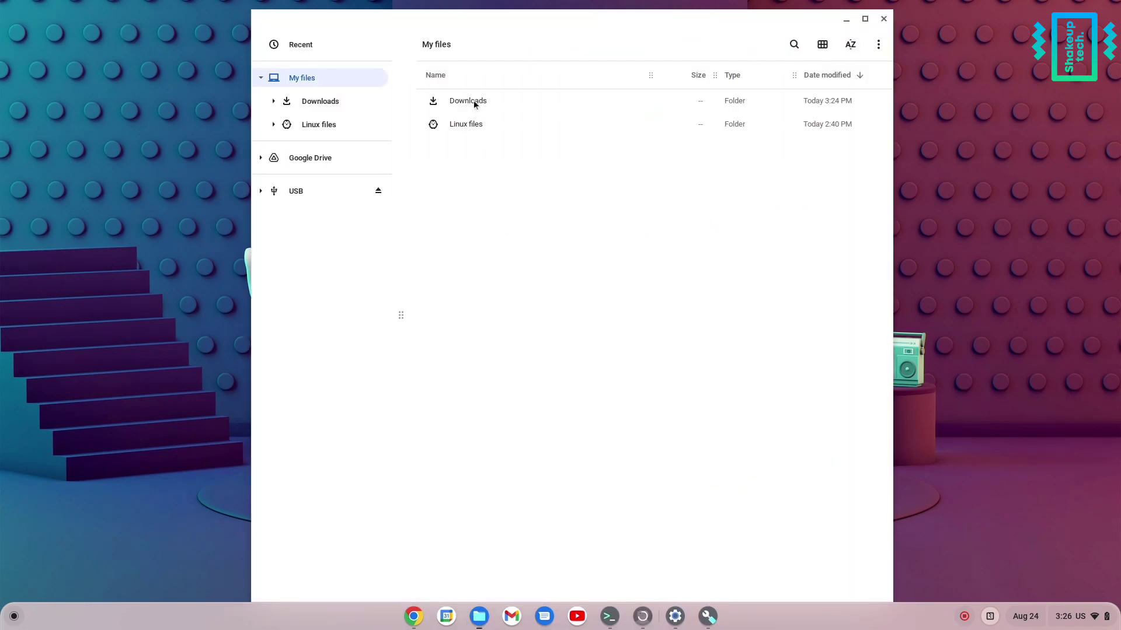
{"action": "double_click", "coordinate": [474, 102]}
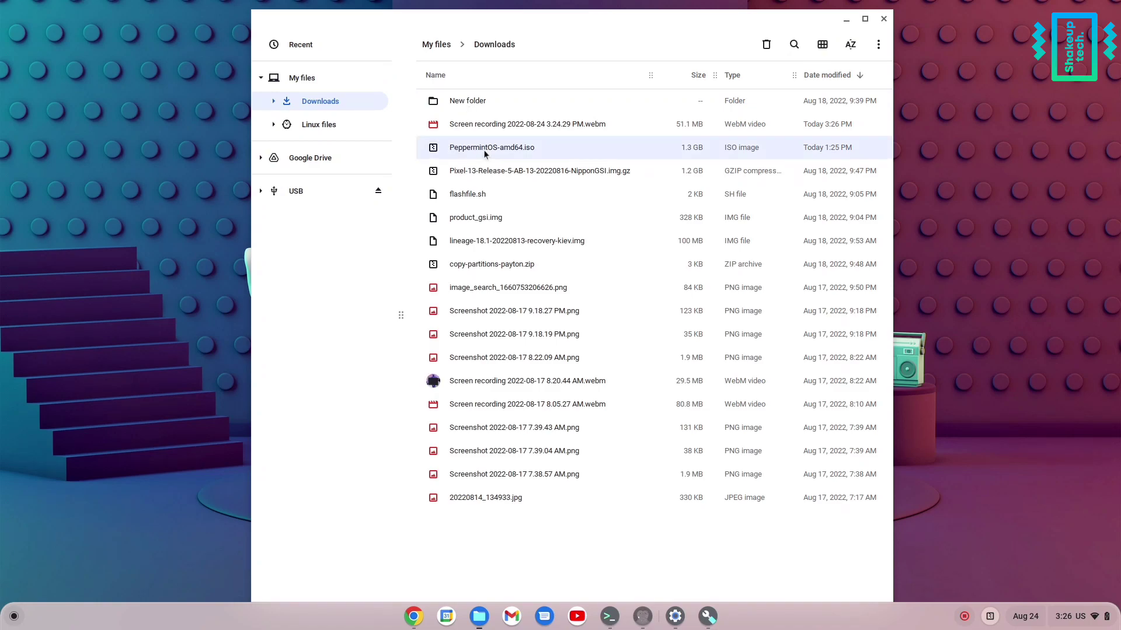
{"action": "right_click", "coordinate": [506, 148]}
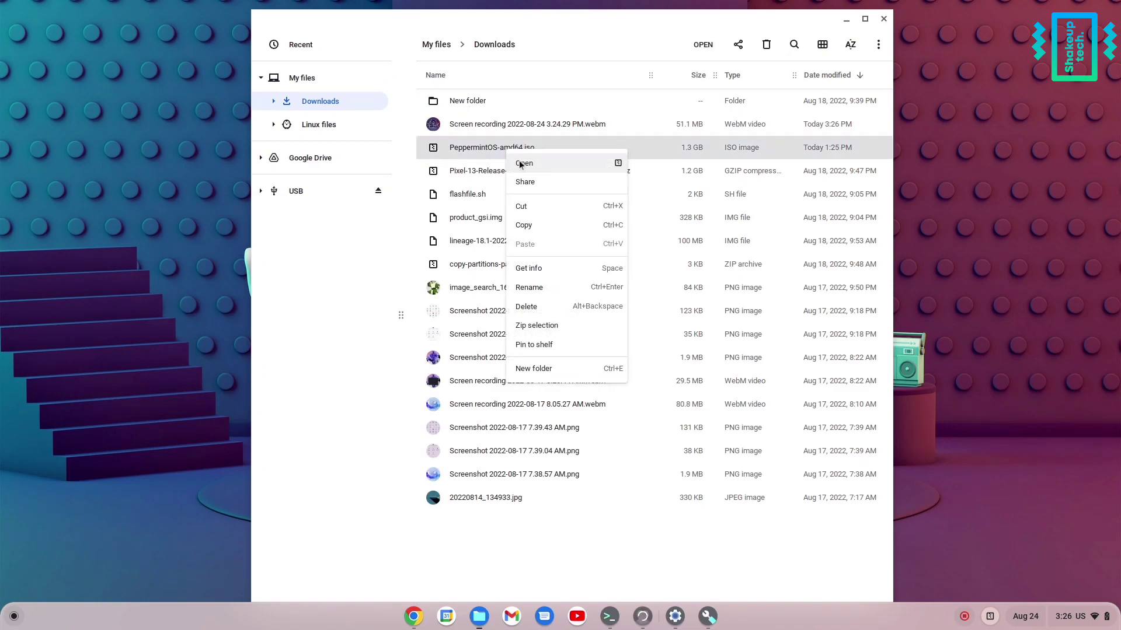
{"action": "left_click", "coordinate": [532, 287]}
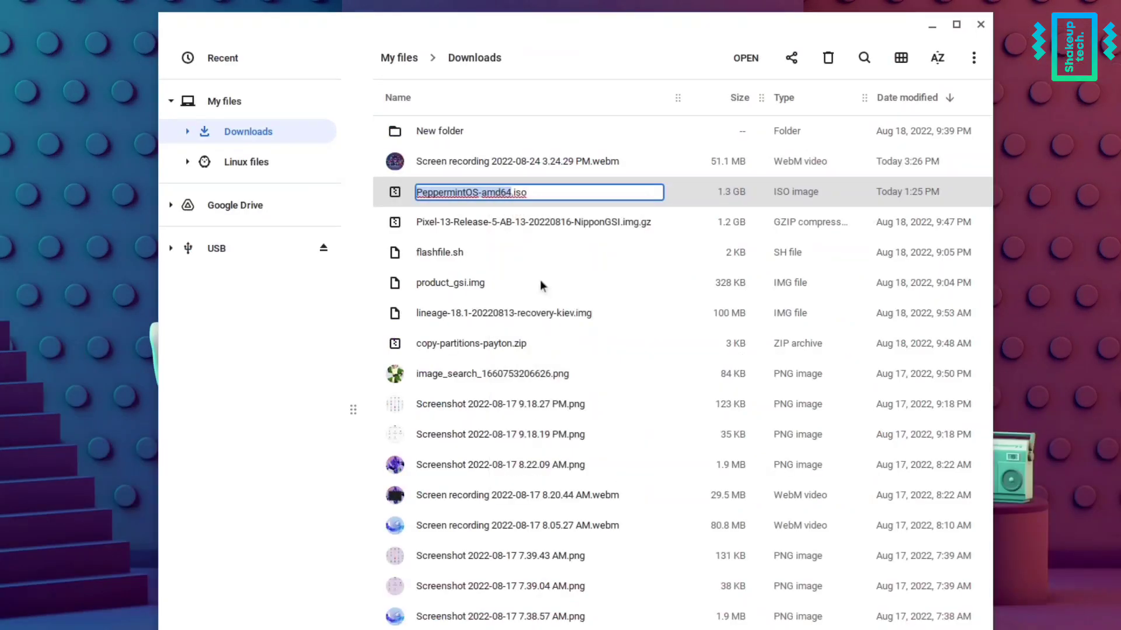
{"action": "left_click", "coordinate": [548, 194]}
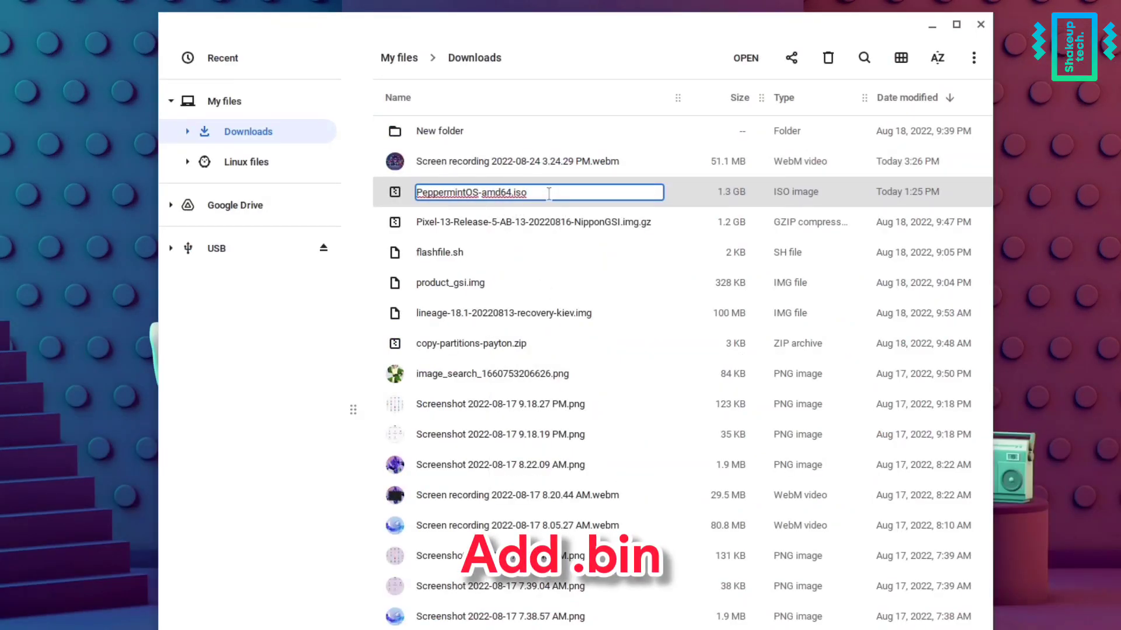
{"action": "type", "text": ".bin"}
{"action": "key", "text": "Return"}
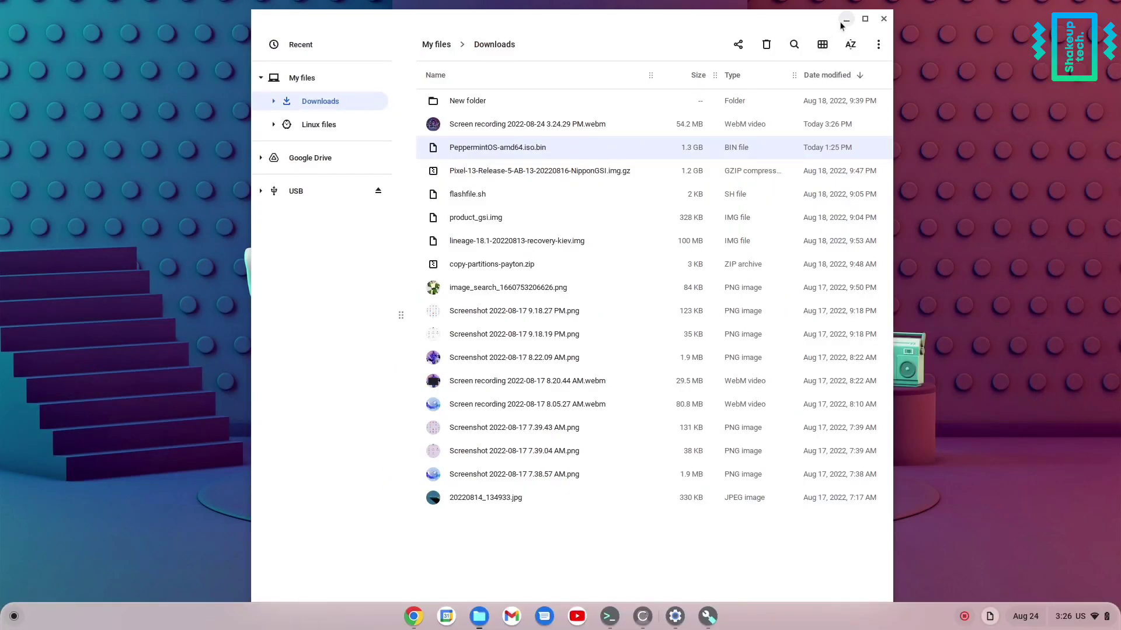
- Load PeppermintOS-amd64.iso.bin, target USB Drive - 15.1 GB, and choose Create now
{"action": "left_click", "coordinate": [932, 26]}
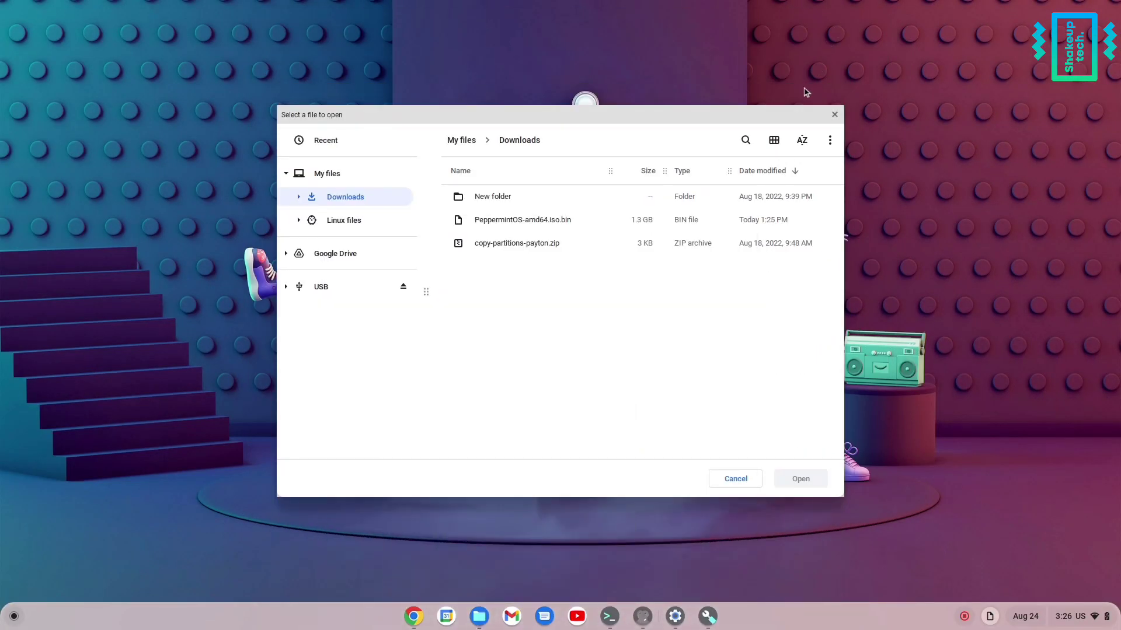
{"action": "left_click", "coordinate": [572, 222]}
{"action": "left_click", "coordinate": [797, 482]}
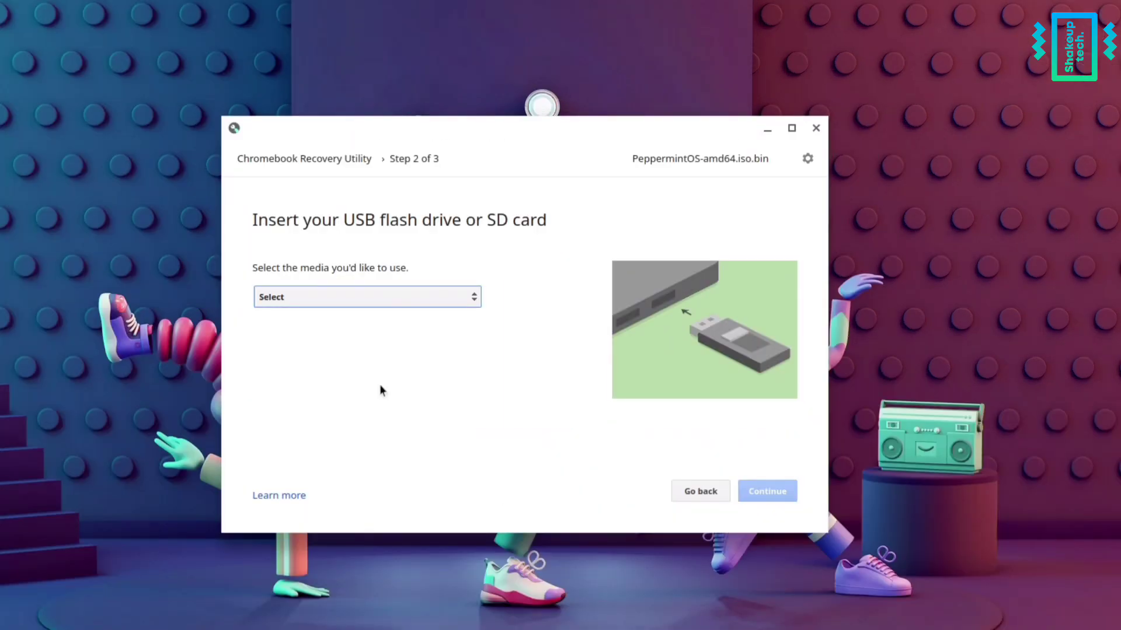
{"action": "left_click", "coordinate": [357, 297]}
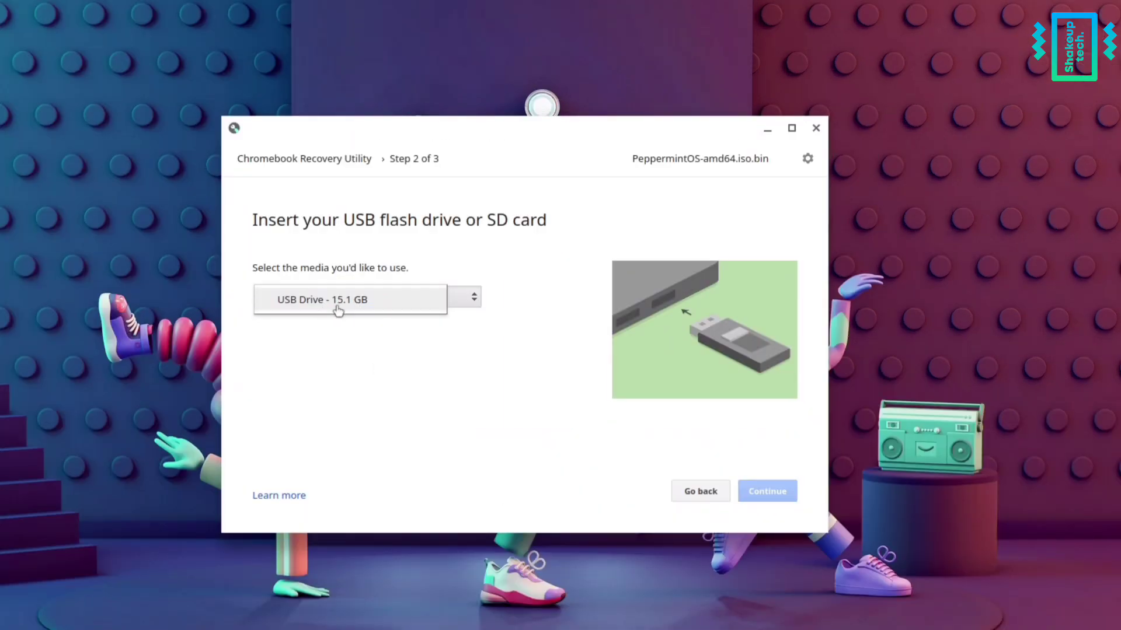
{"action": "left_click", "coordinate": [356, 304]}
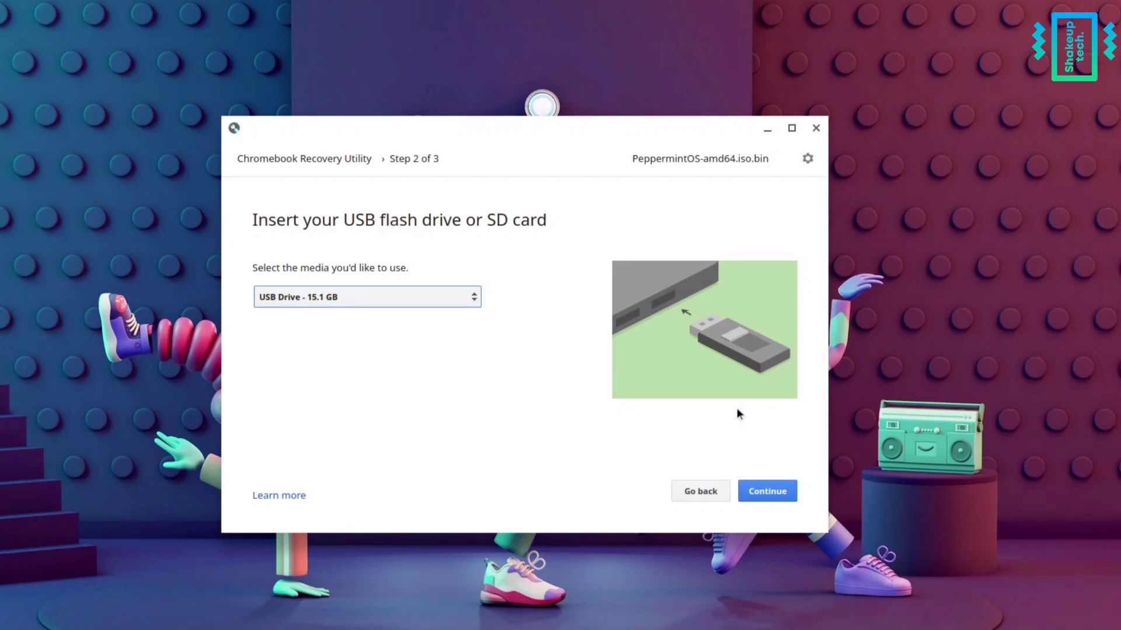
{"action": "left_click", "coordinate": [762, 488]}
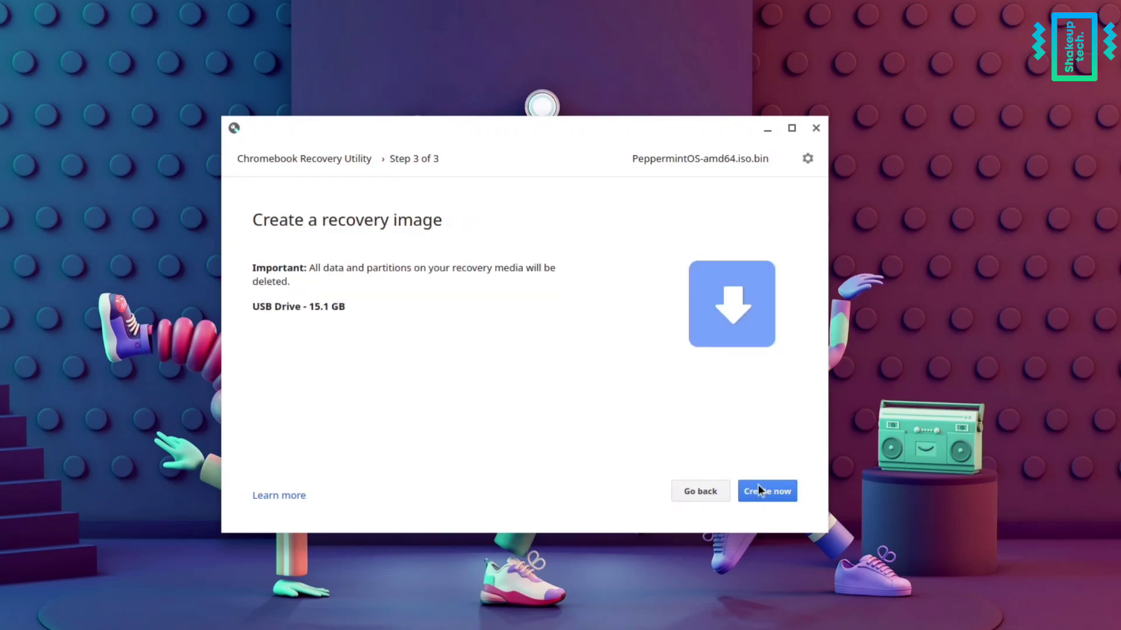
{"action": "left_click", "coordinate": [763, 491]}
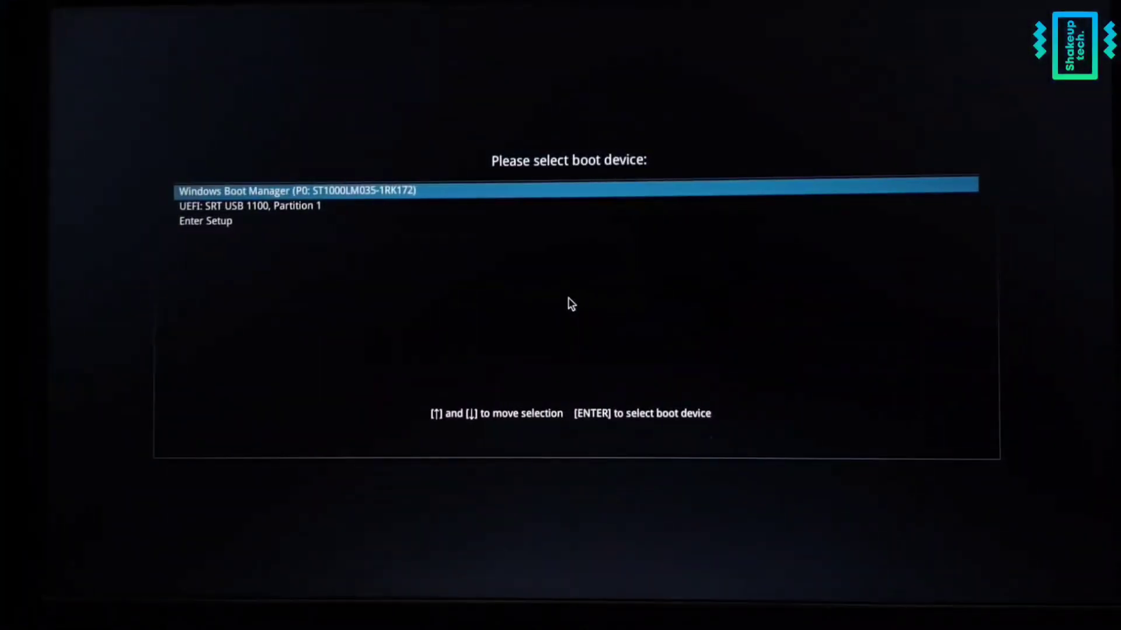
- Boot from UEFI: SRT USB 1100 and start the PeppermintOS - Live GRUB entry
{"action": "key", "text": "Down"}
{"action": "key", "text": "Down"}
{"action": "key", "text": "Up"}
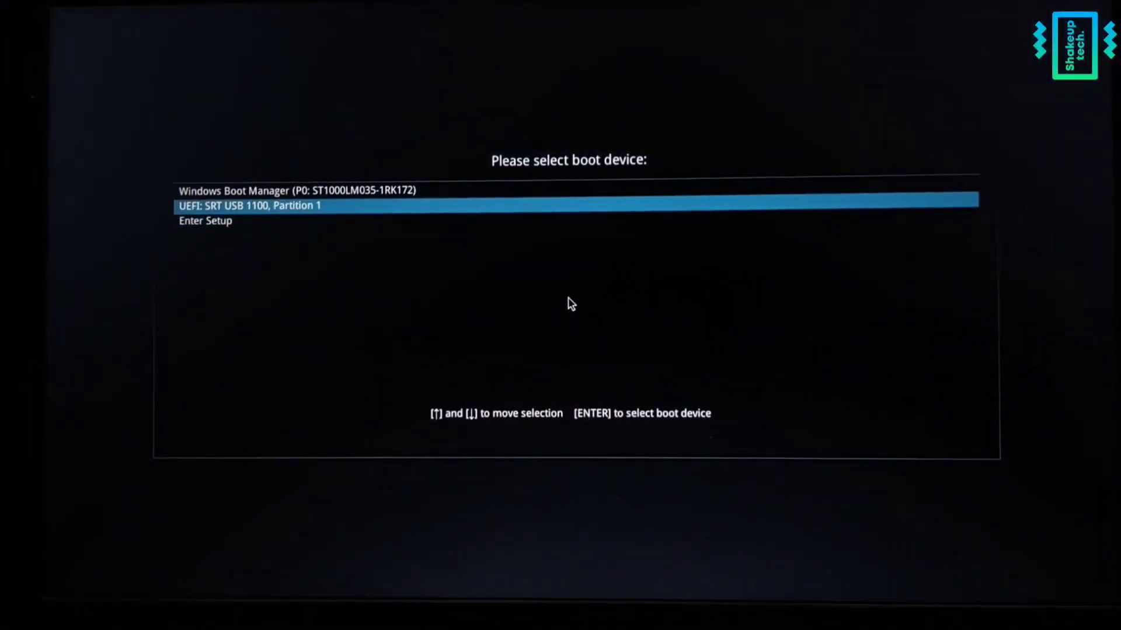
{"action": "key", "text": "Return"}
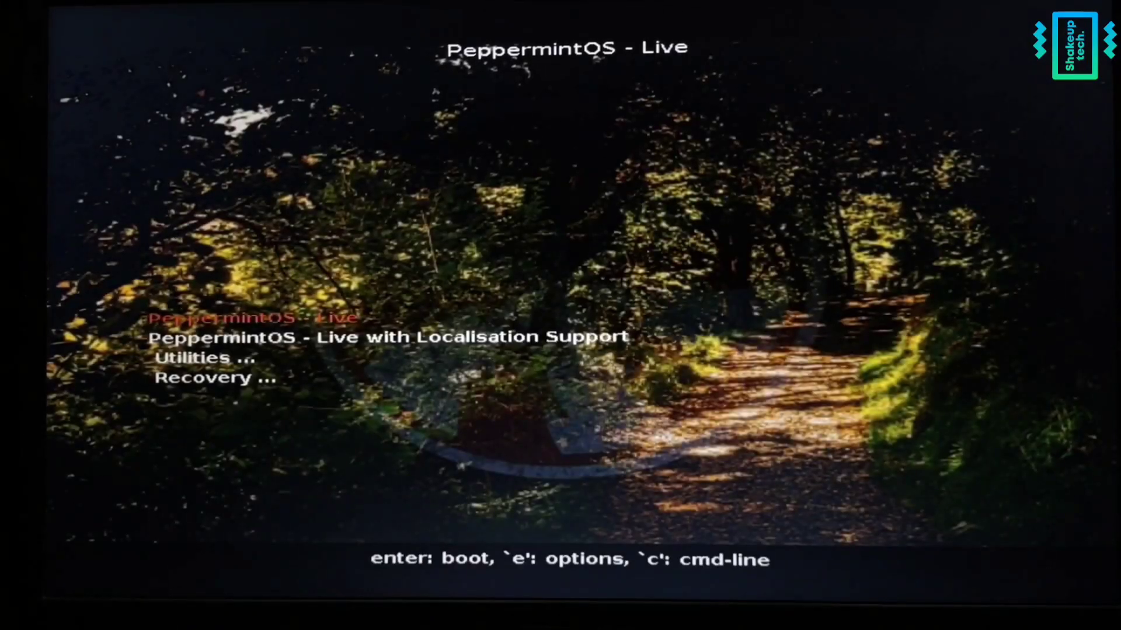
{"action": "key", "text": "Return"}
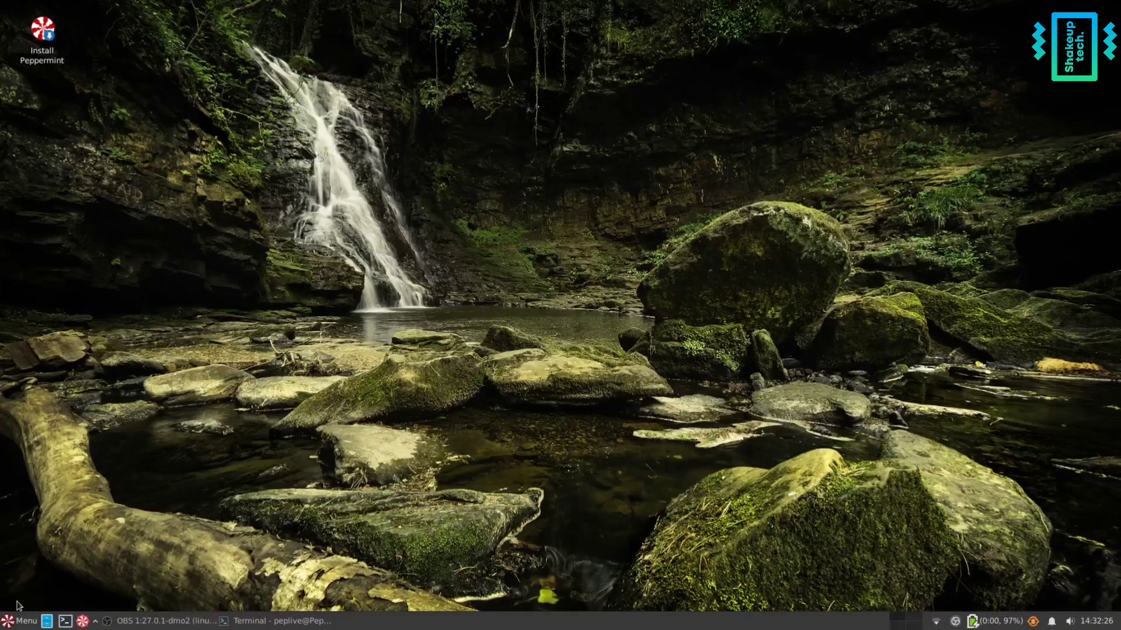
- Launch the Peppermint installer and accept the Welcome, Location and Keyboard pages
{"action": "left_click", "coordinate": [22, 621]}
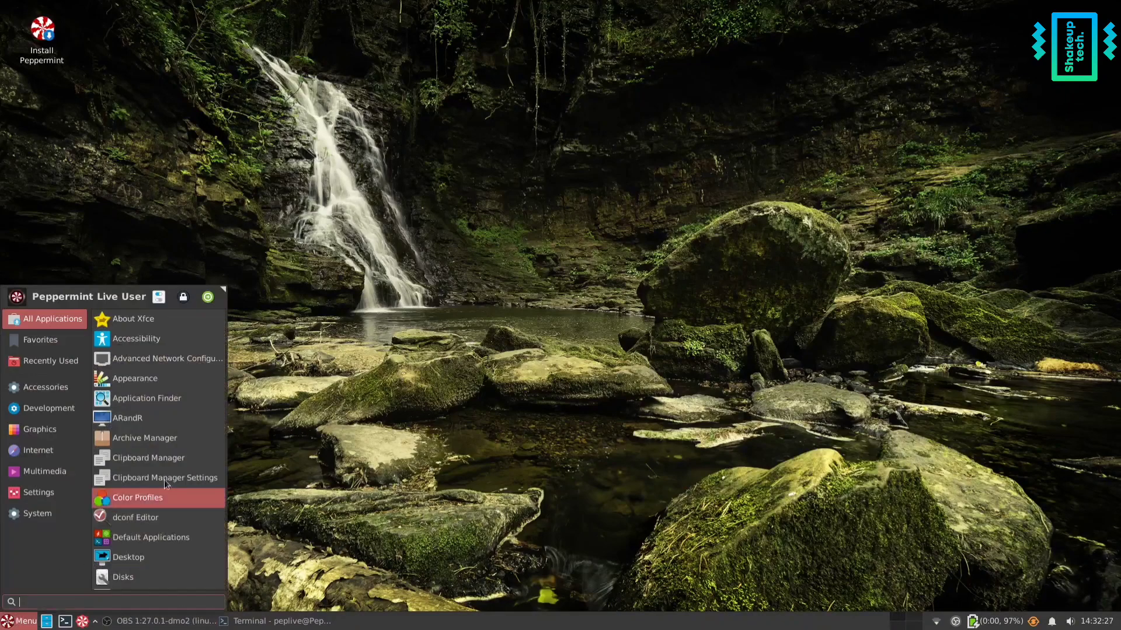
{"action": "left_click", "coordinate": [428, 303]}
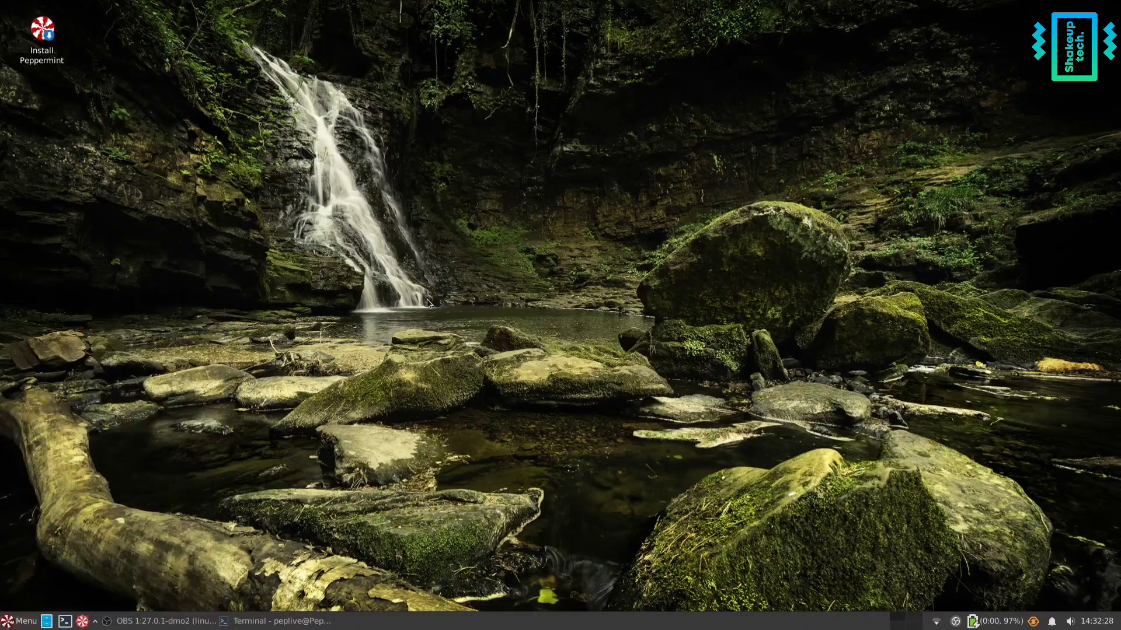
{"action": "double_click", "coordinate": [43, 32]}
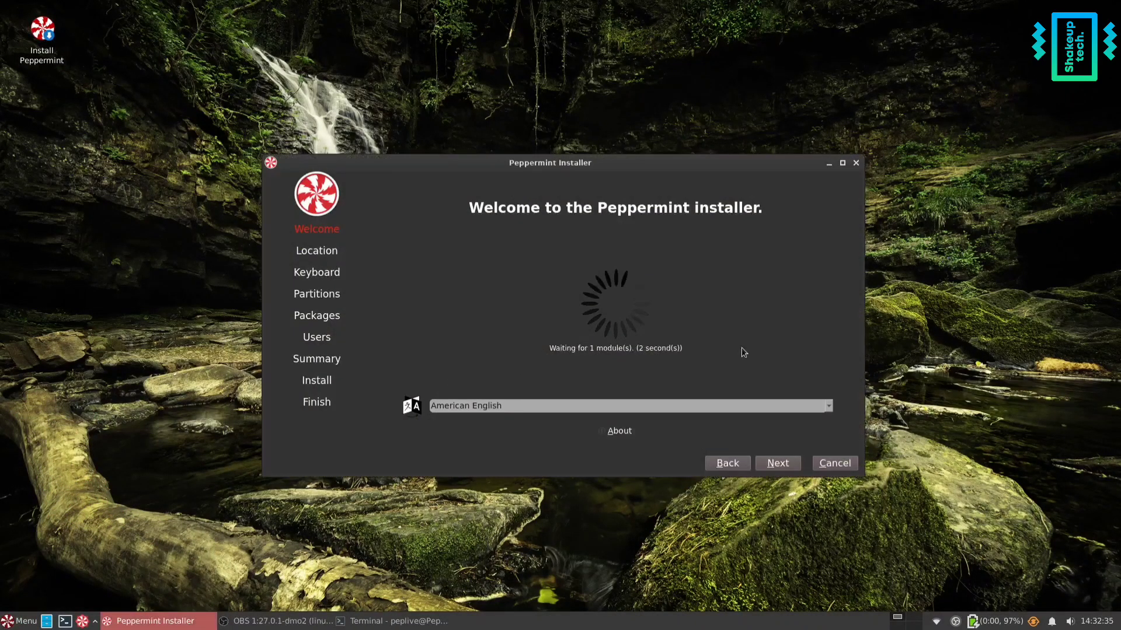
{"action": "left_click", "coordinate": [935, 621]}
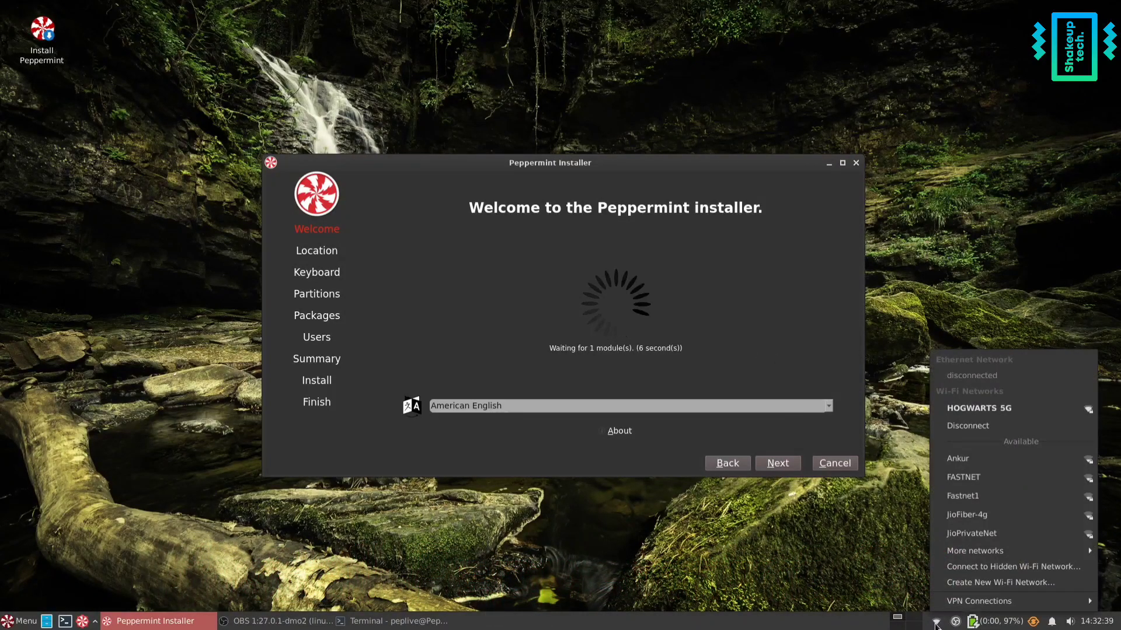
{"action": "left_click", "coordinate": [936, 623]}
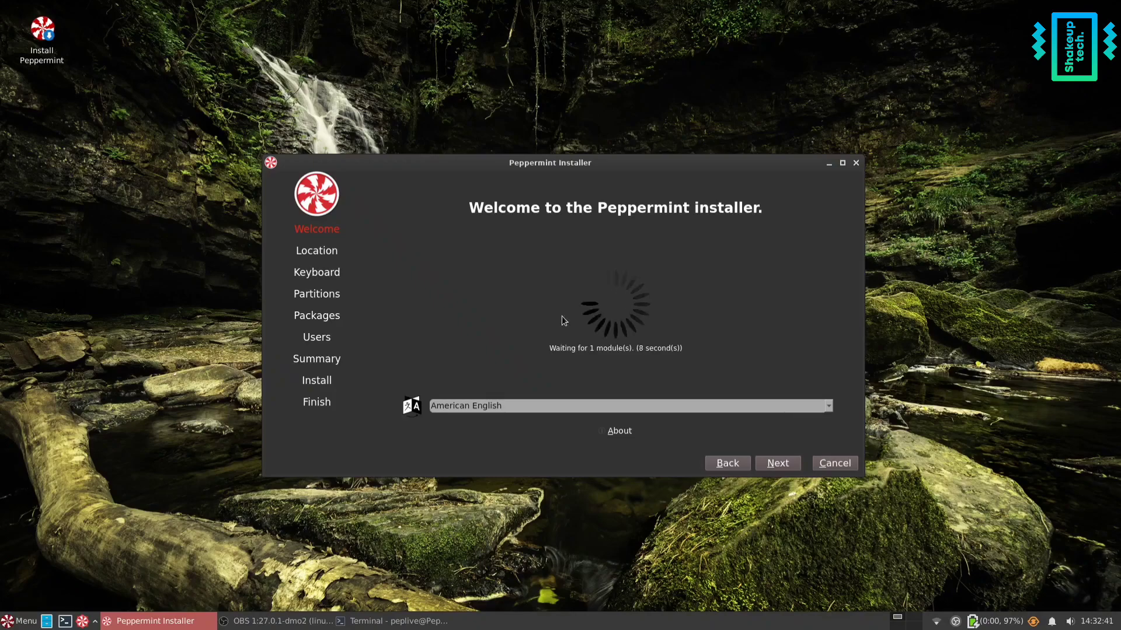
{"action": "left_click", "coordinate": [779, 461]}
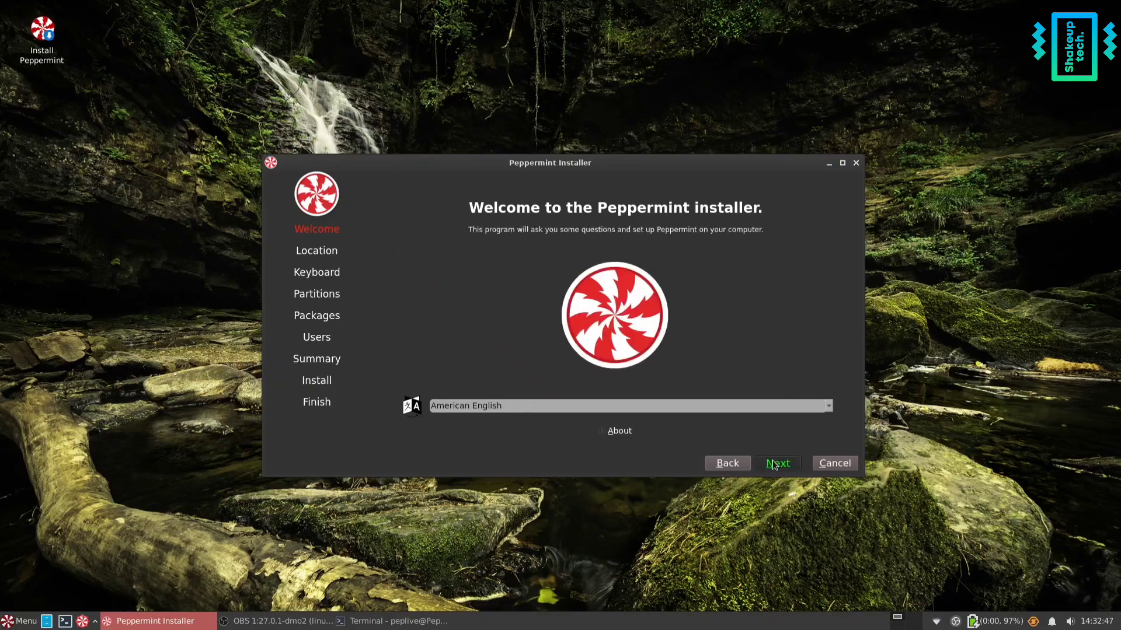
{"action": "left_click", "coordinate": [777, 464]}
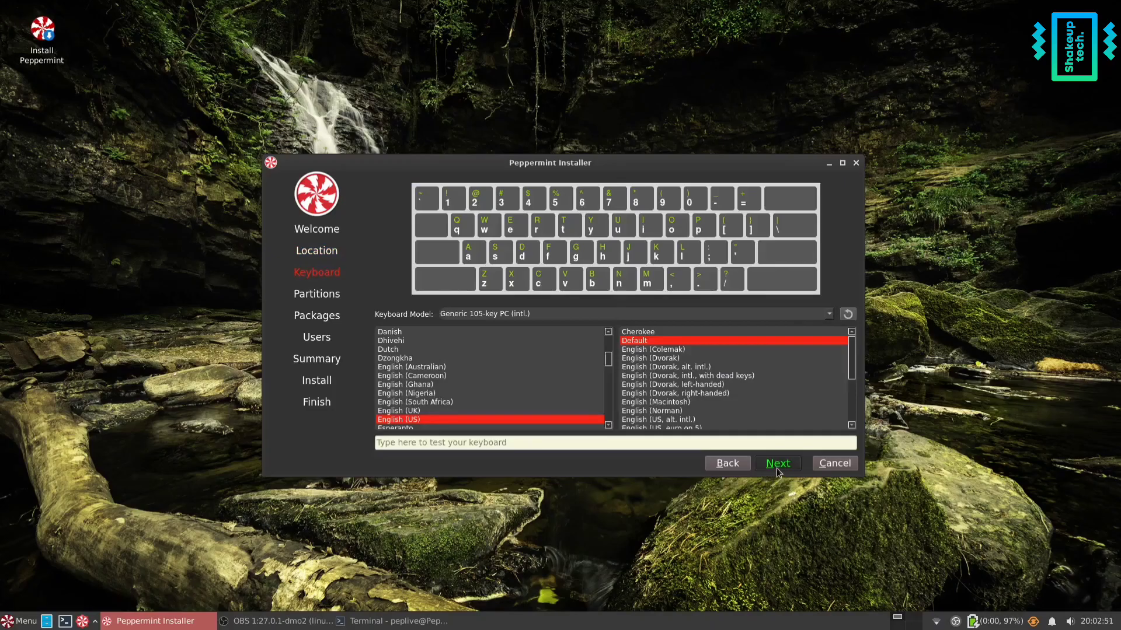
{"action": "left_click", "coordinate": [777, 467]}
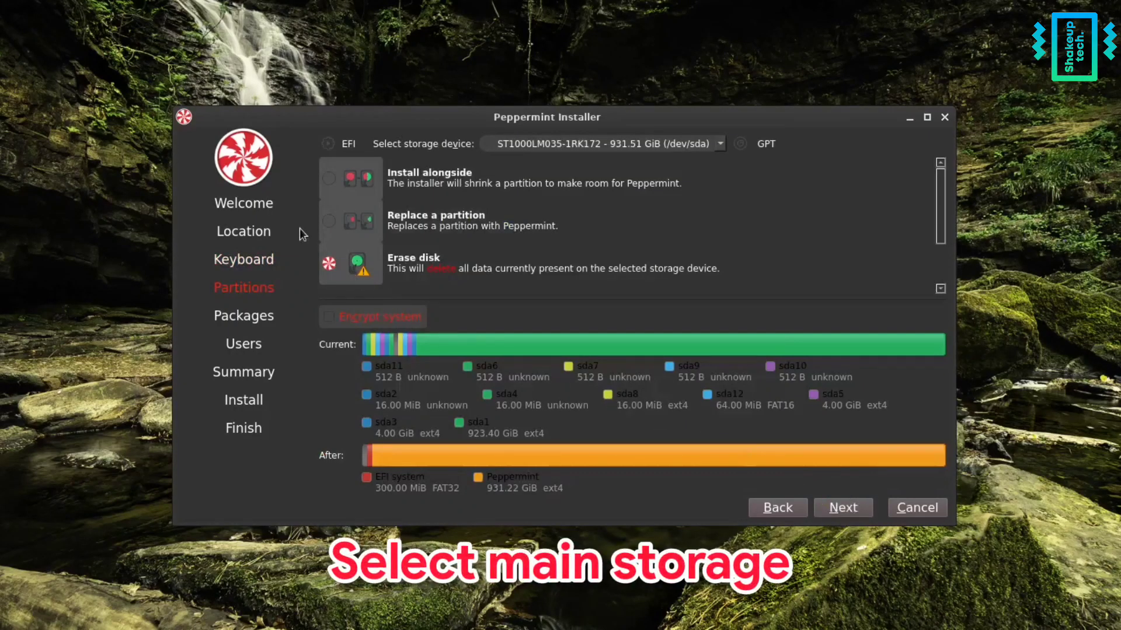
- Replace partition sda1, enter the user name 'tech', and begin the installation
{"action": "left_click", "coordinate": [401, 225]}
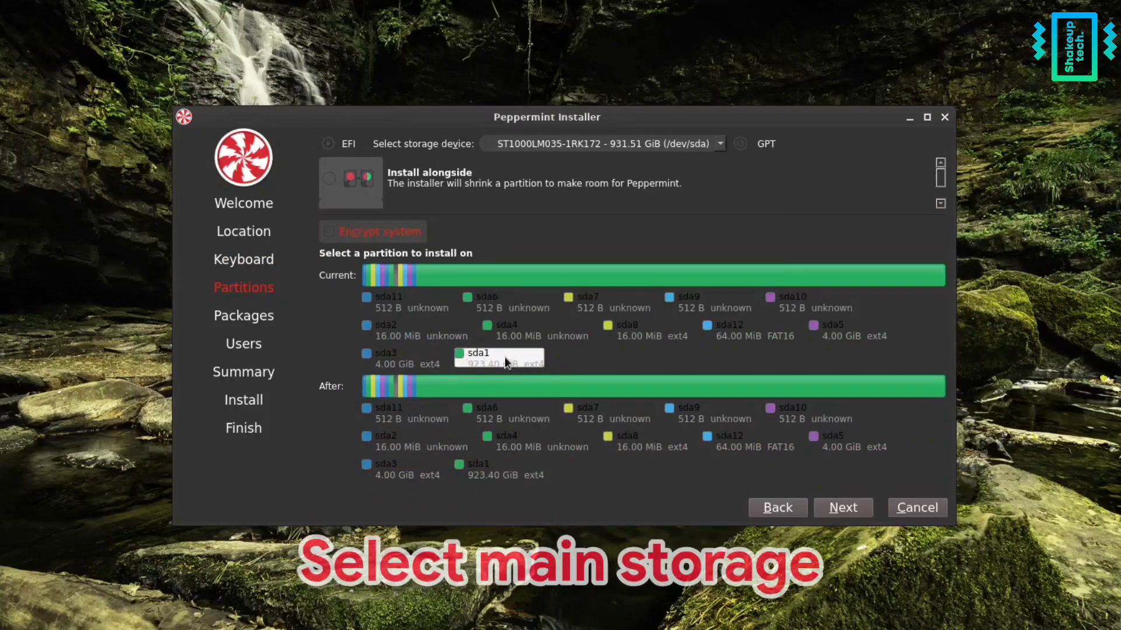
{"action": "left_click", "coordinate": [504, 356]}
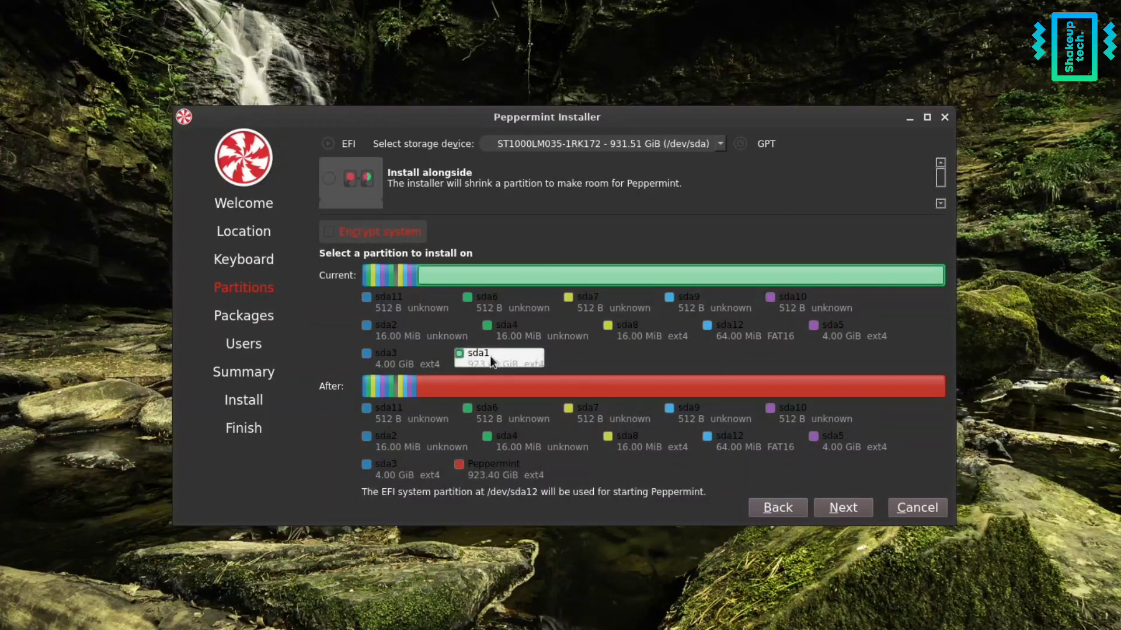
{"action": "left_click", "coordinate": [843, 509]}
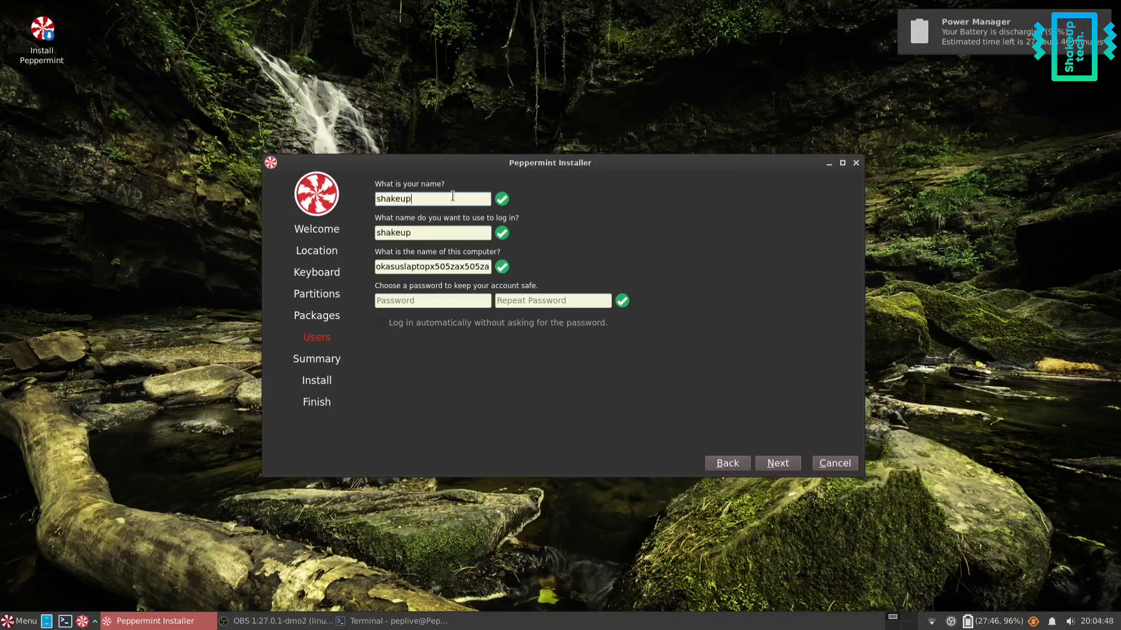
{"action": "type", "text": "tech"}
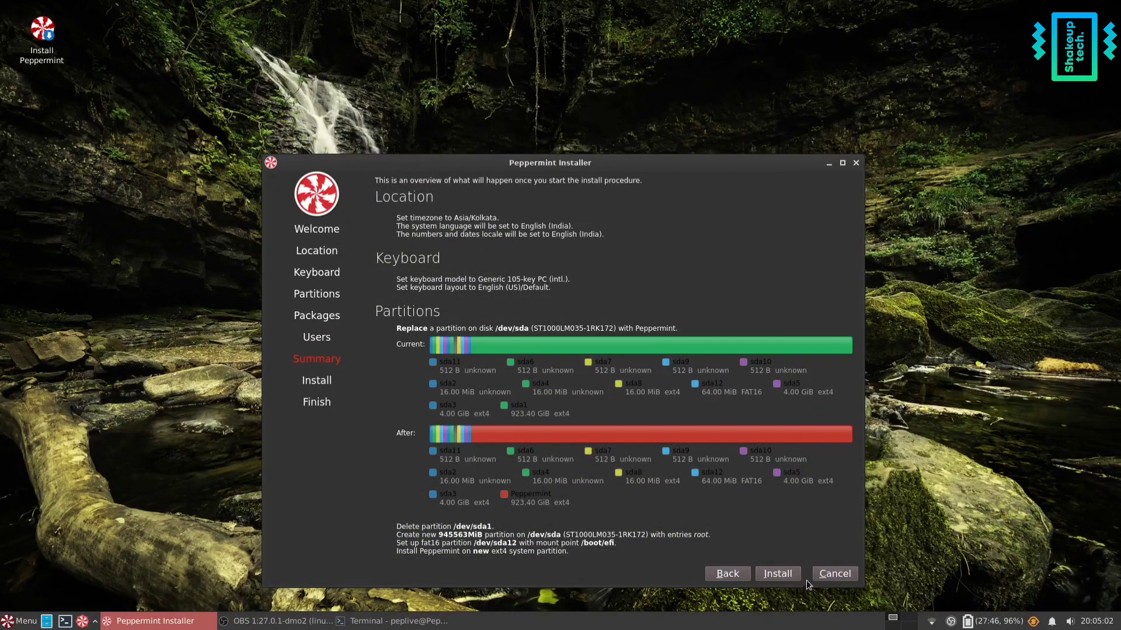
{"action": "left_click", "coordinate": [786, 575]}
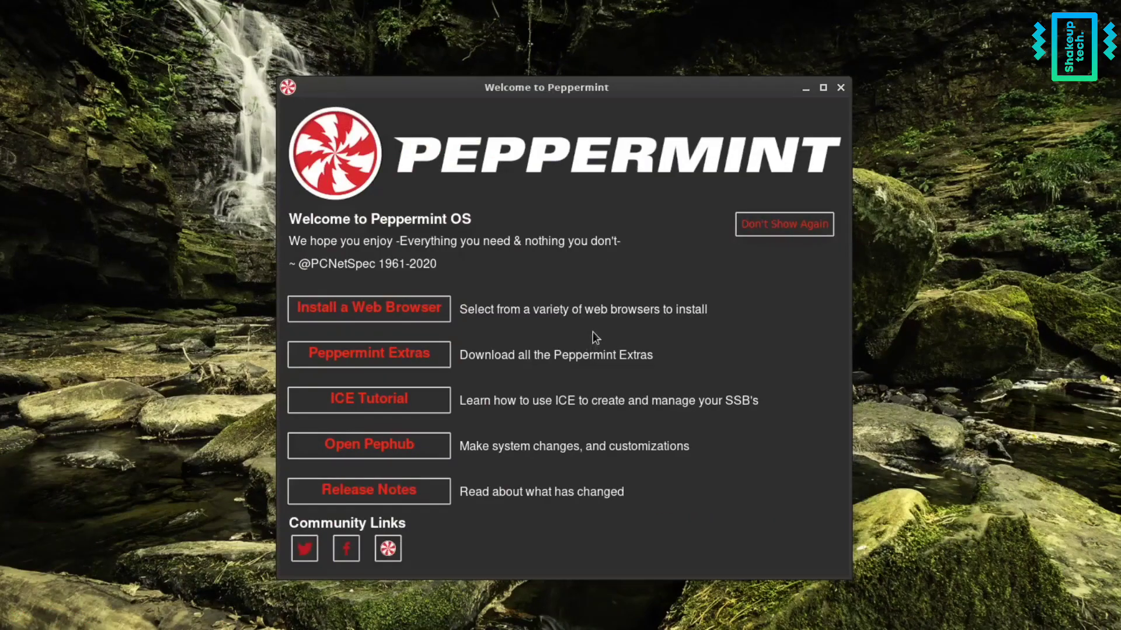
- Authenticate, install Firefox from Suggested Packages, and minimize both Peppermint windows
{"action": "left_click", "coordinate": [416, 308]}
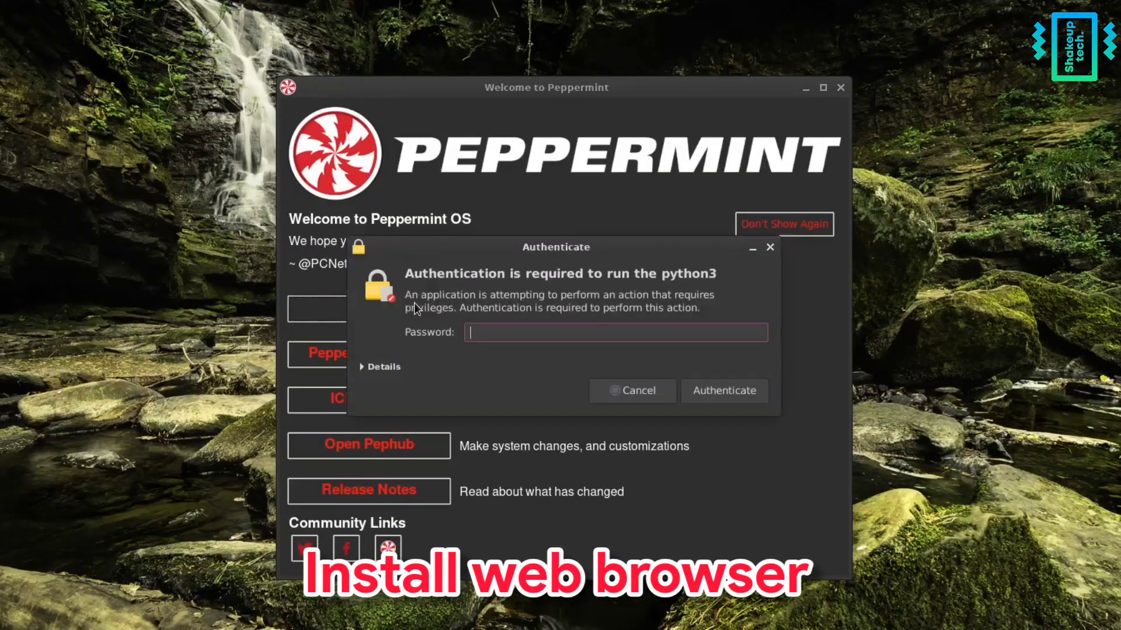
{"action": "type", "text": "********"}
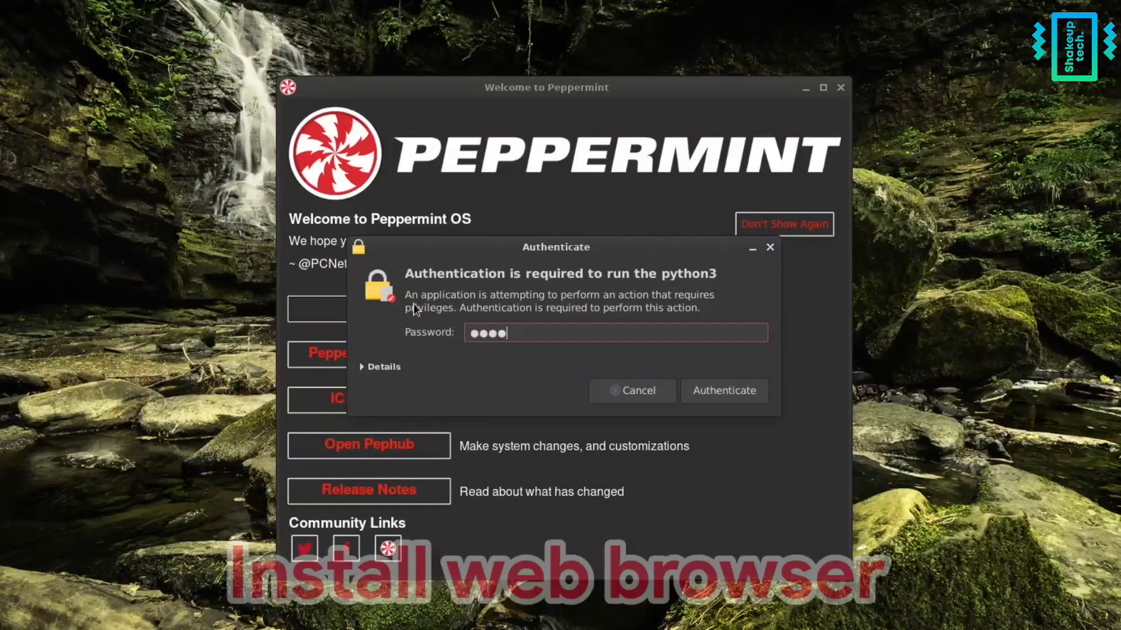
{"action": "key", "text": "Return"}
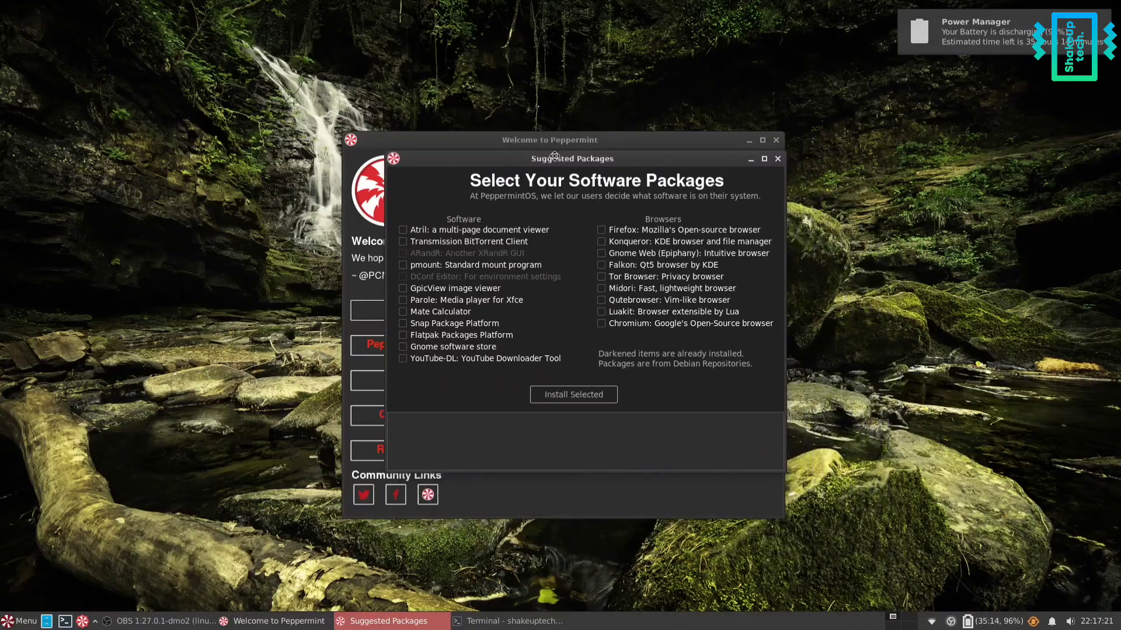
{"action": "left_click", "coordinate": [622, 231]}
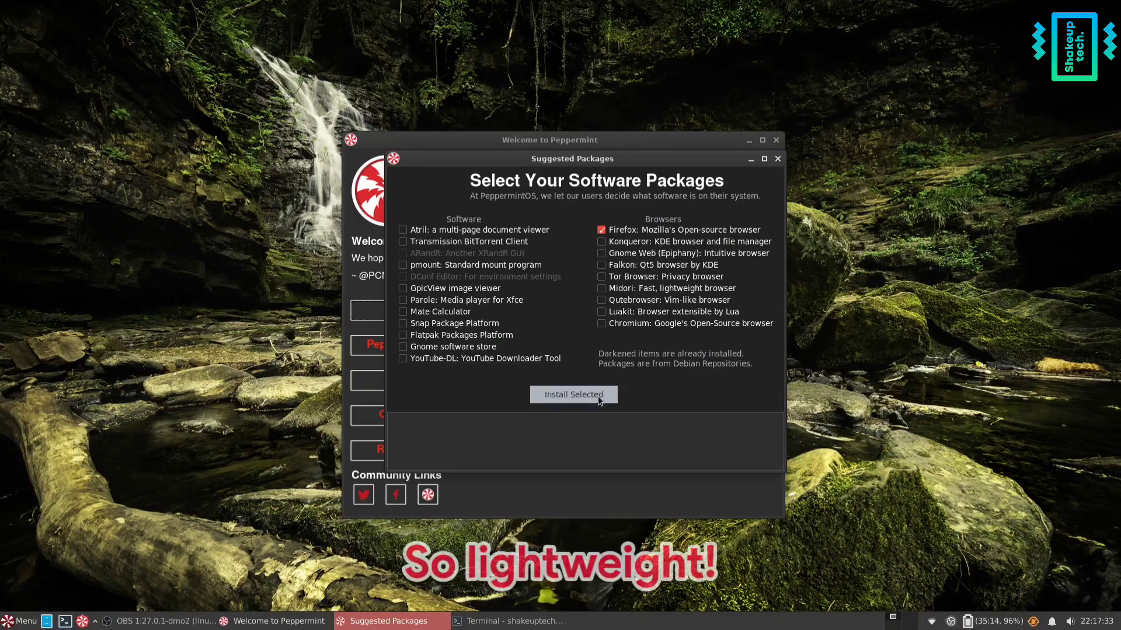
{"action": "left_click", "coordinate": [609, 421]}
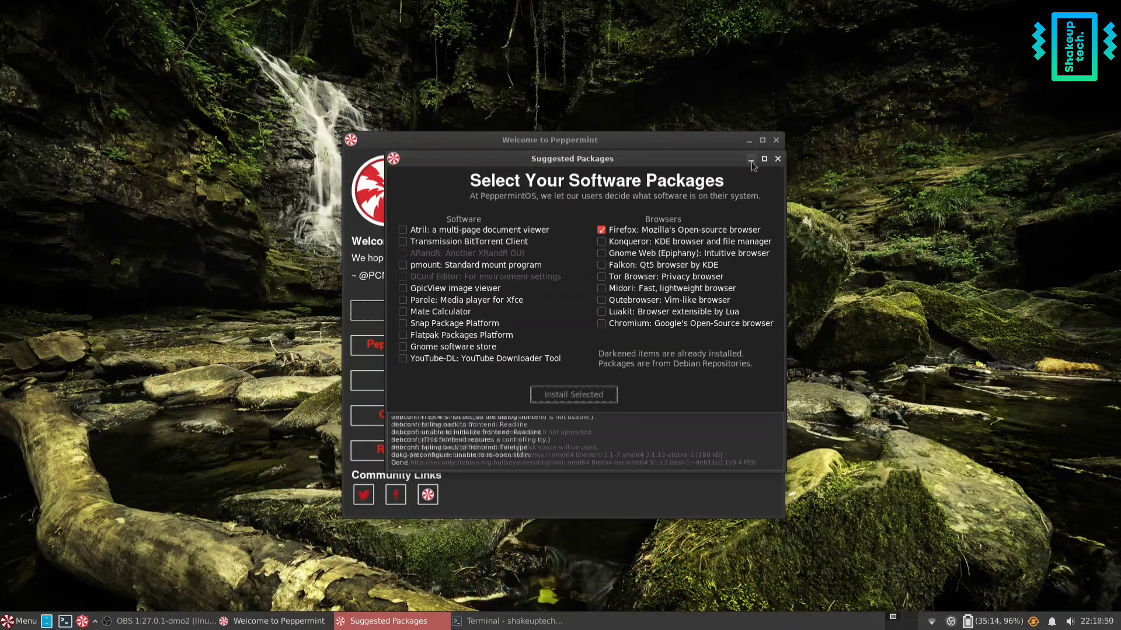
{"action": "left_click", "coordinate": [751, 159]}
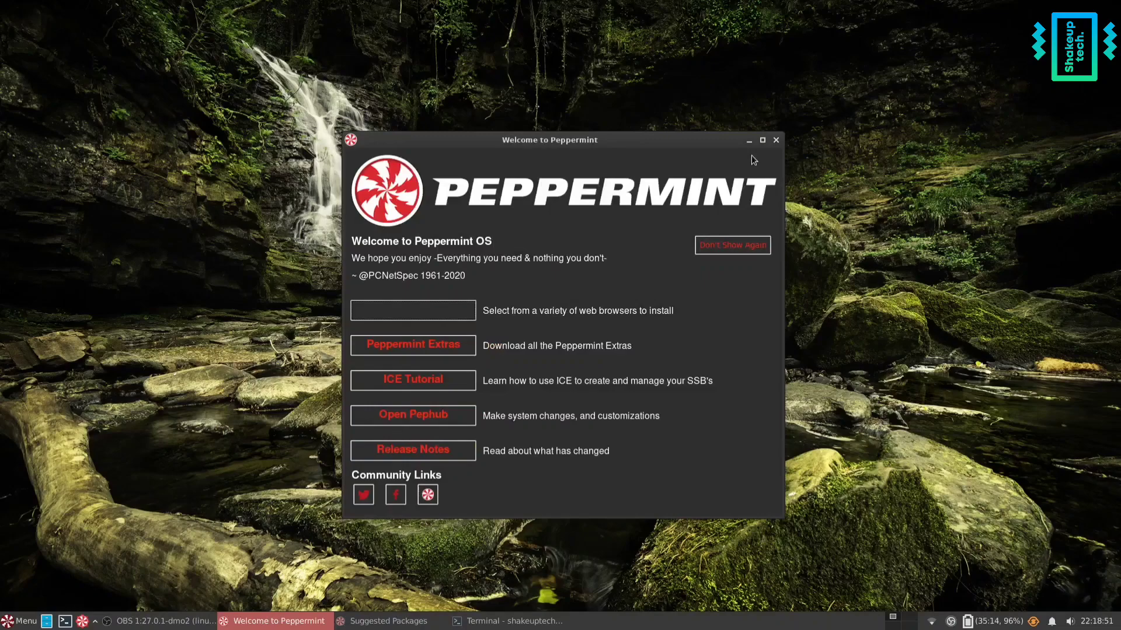
{"action": "left_click", "coordinate": [749, 141]}
- Launch Firefox ESR and scroll the Shakeuptech guide past Requirements to the Downloads section
{"action": "left_click", "coordinate": [14, 618]}
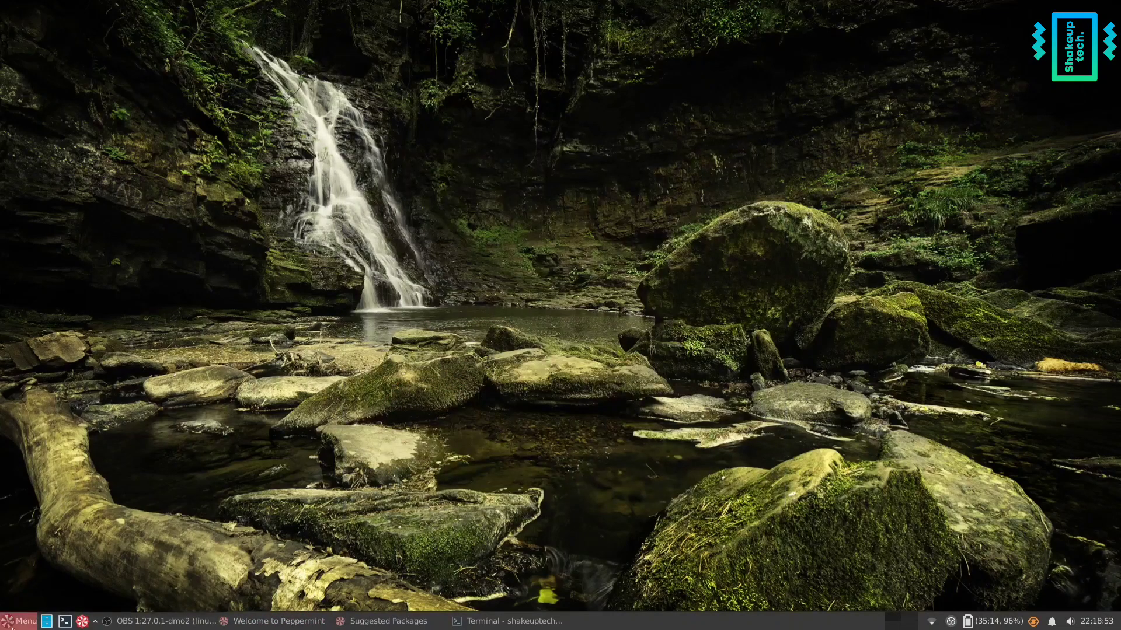
{"action": "scroll", "coordinate": [170, 405], "scroll_direction": "down", "scroll_amount": 5}
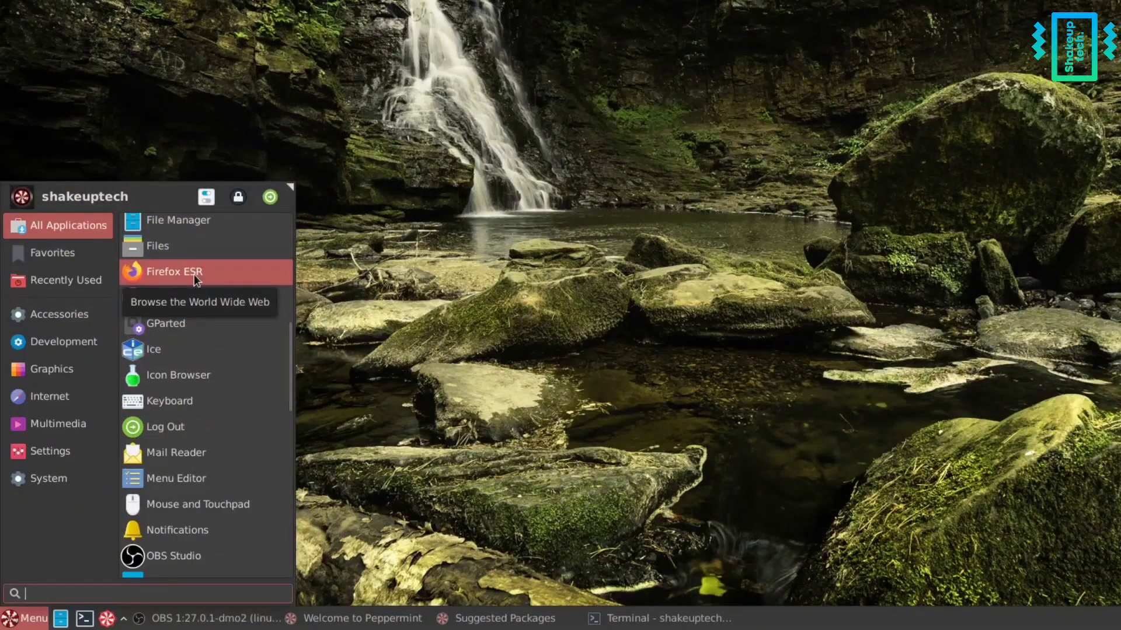
{"action": "left_click", "coordinate": [196, 279]}
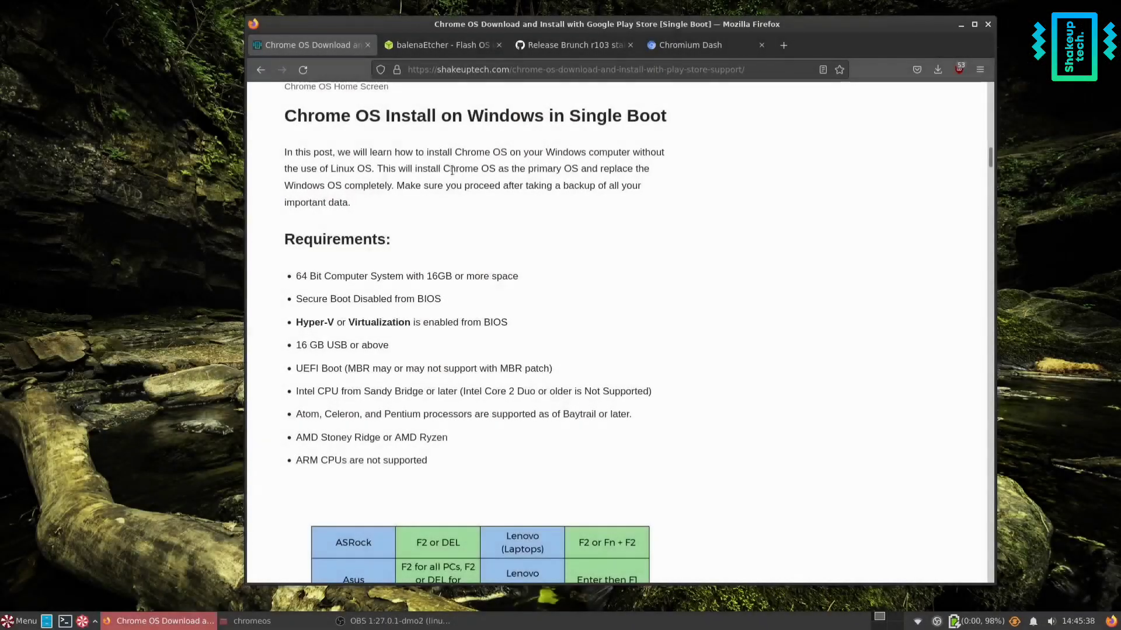
{"action": "key", "text": "ctrl+l"}
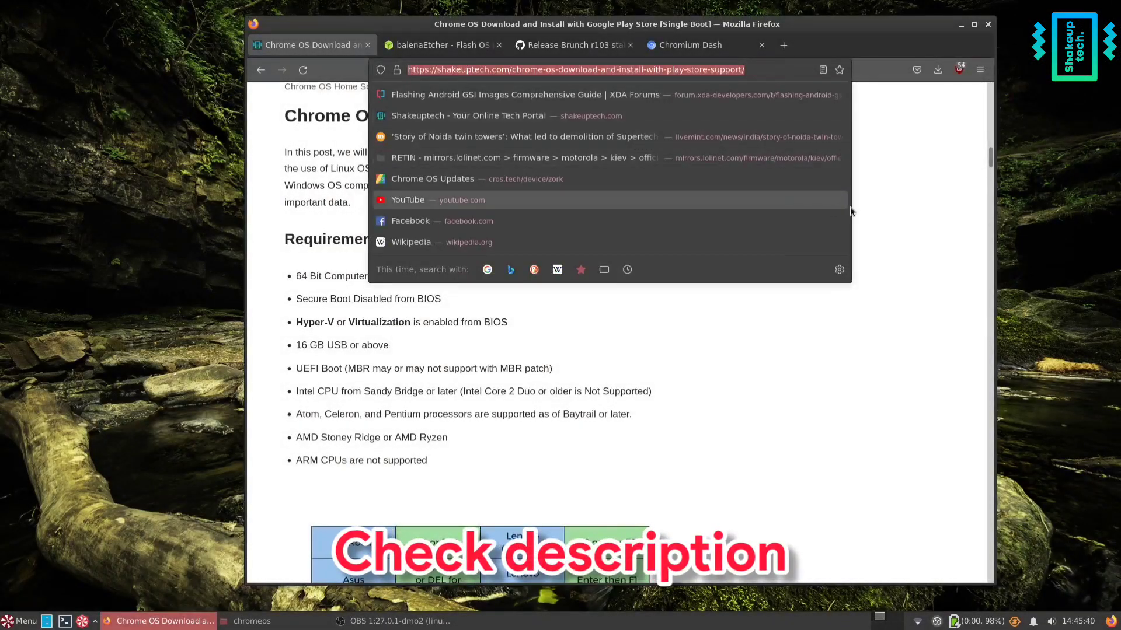
{"action": "left_click", "coordinate": [895, 202]}
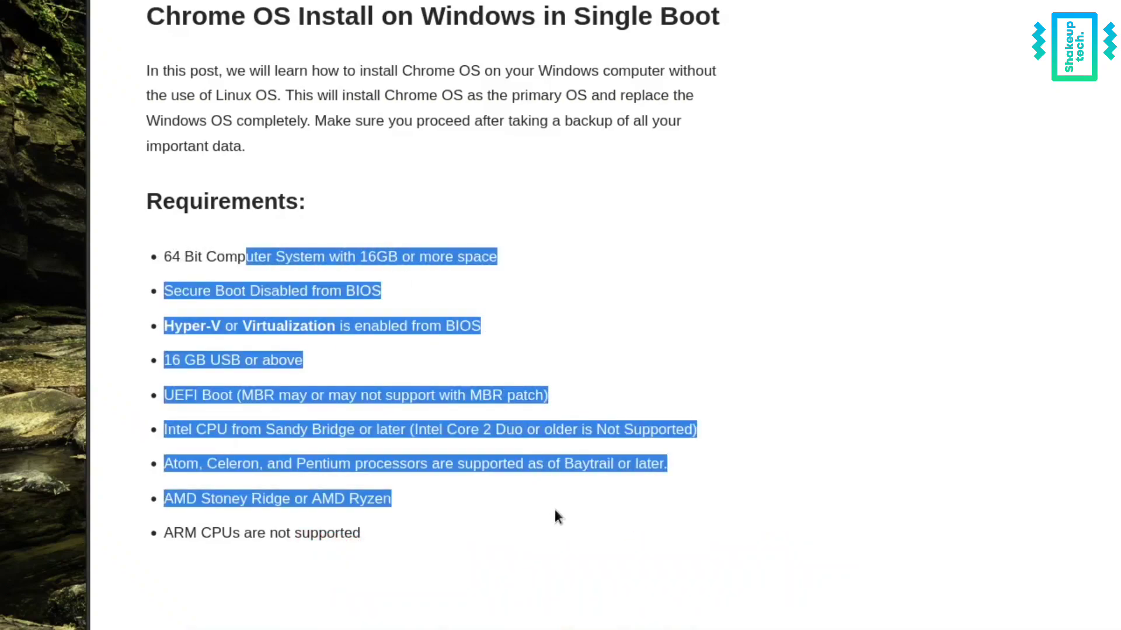
{"action": "left_click", "coordinate": [583, 504]}
{"action": "scroll", "coordinate": [582, 496], "scroll_direction": "down", "scroll_amount": 4}
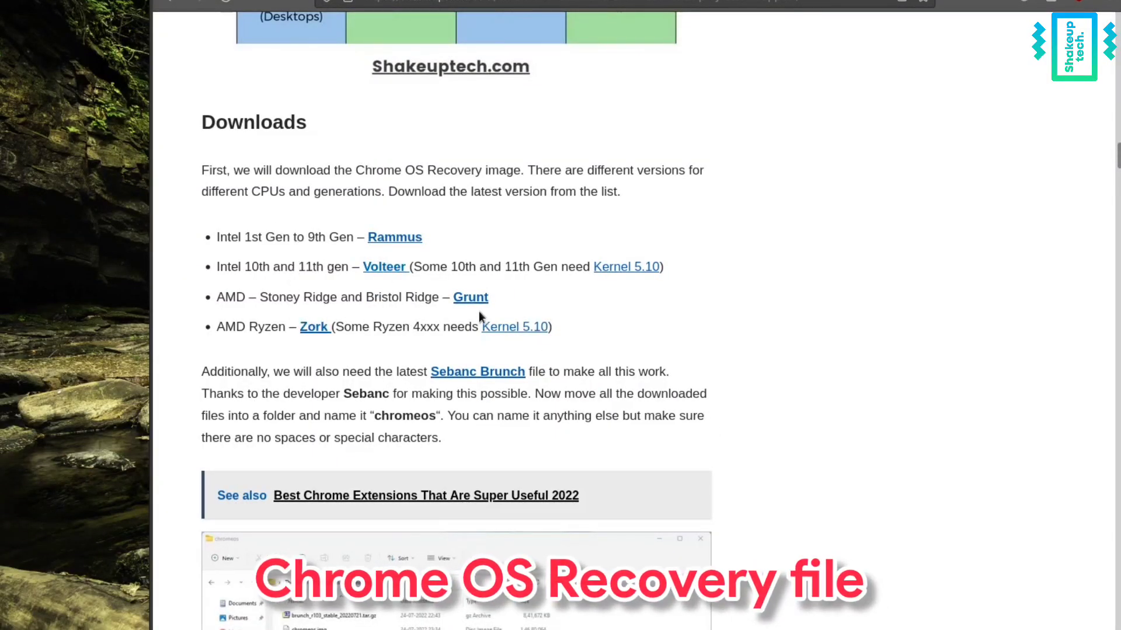
- Open Zork's recovery images and filter Chromium Dash's serving builds table by 'zork'
{"action": "left_click", "coordinate": [319, 332]}
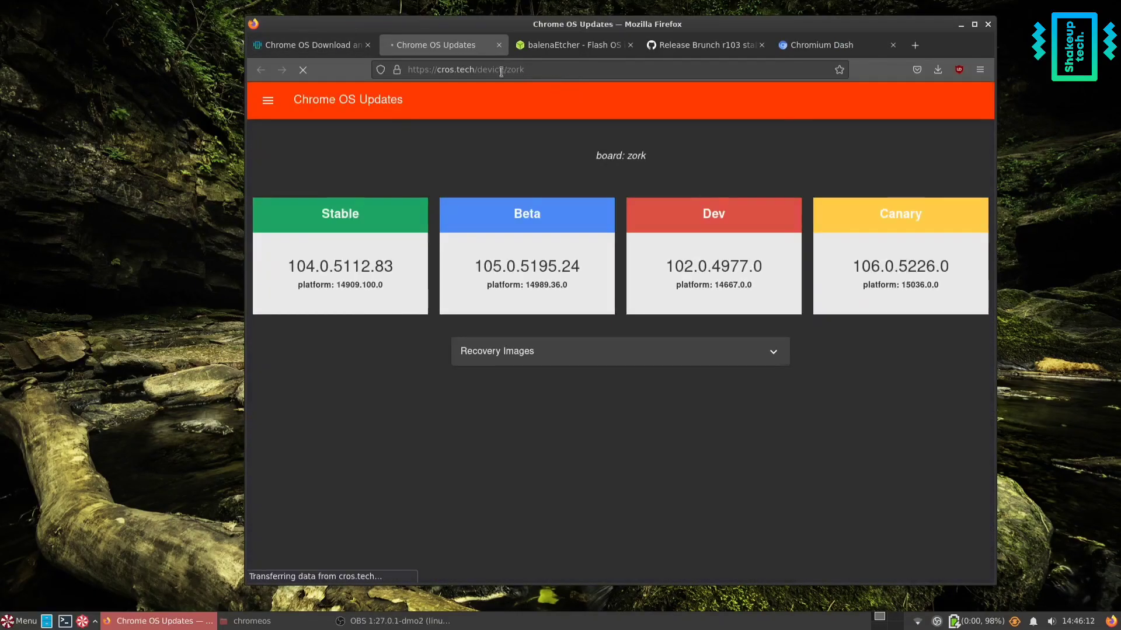
{"action": "left_click", "coordinate": [543, 383]}
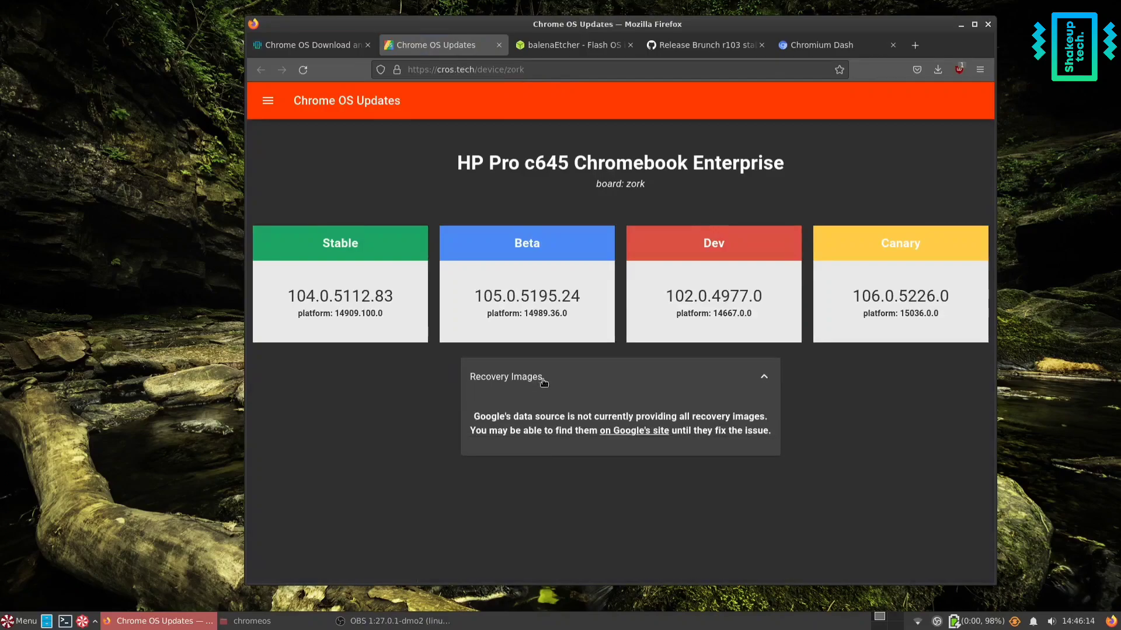
{"action": "left_click", "coordinate": [642, 433]}
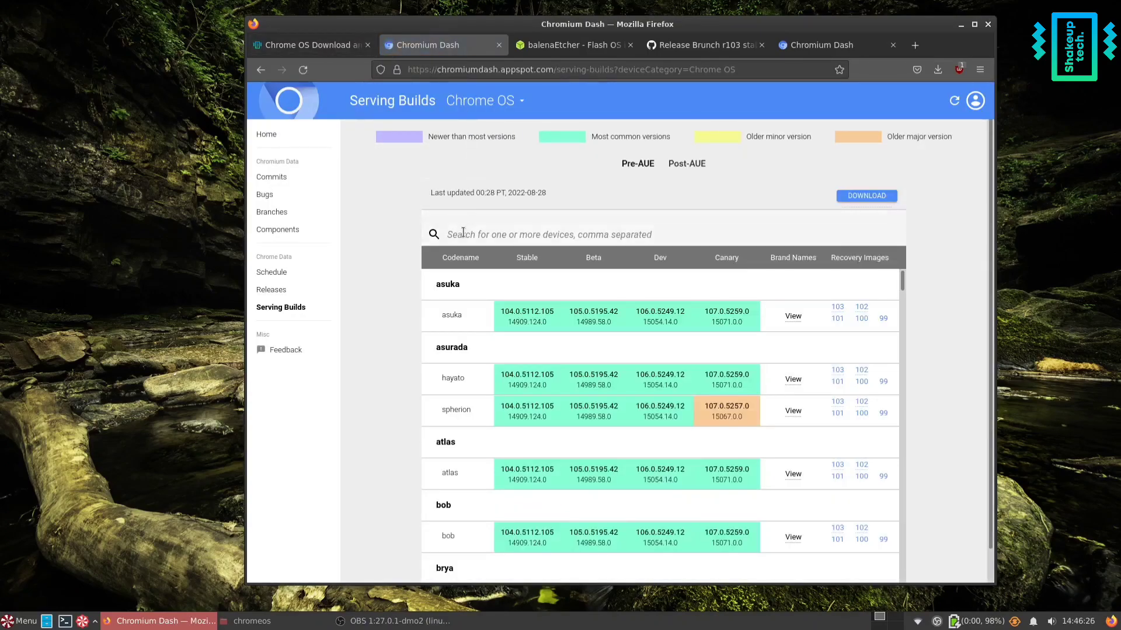
{"action": "left_click", "coordinate": [463, 232]}
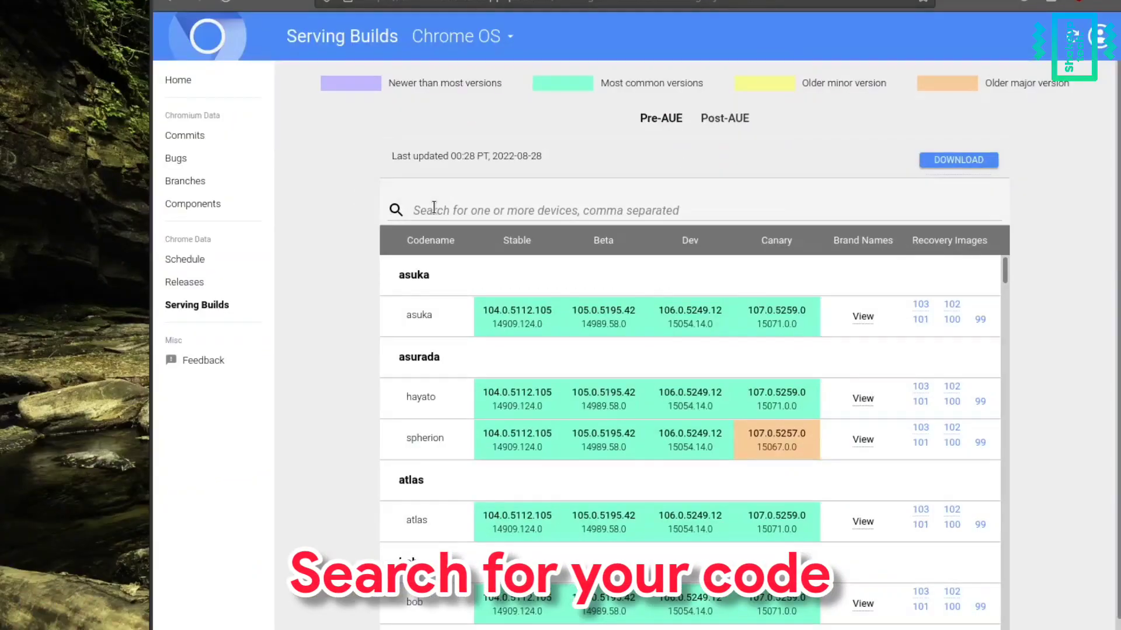
{"action": "type", "text": "zork"}
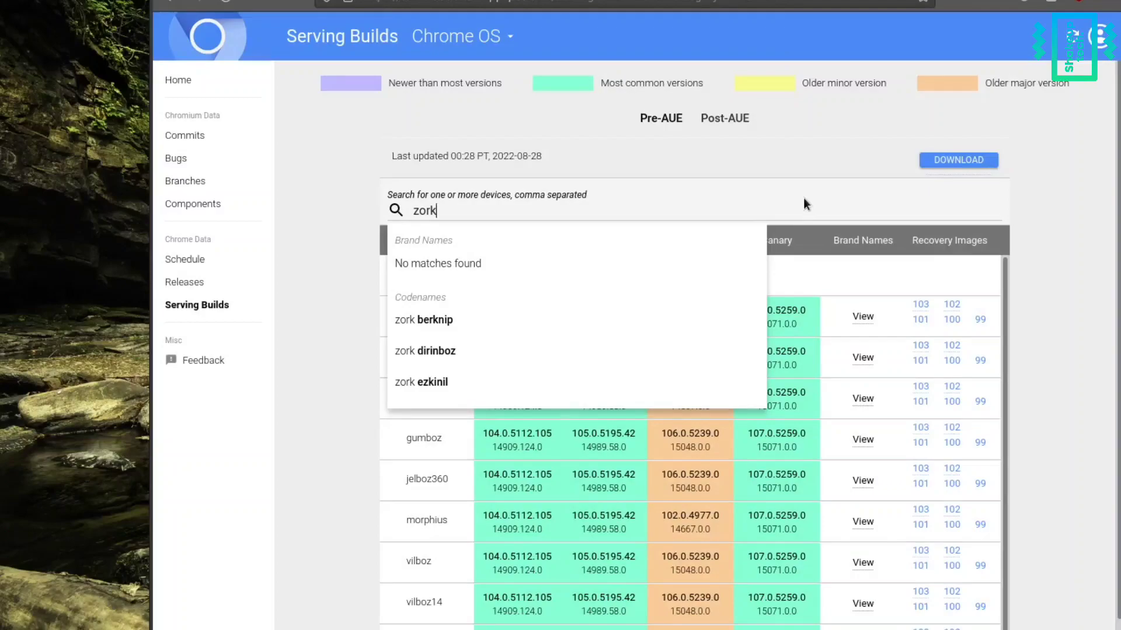
{"action": "key", "text": "Escape"}
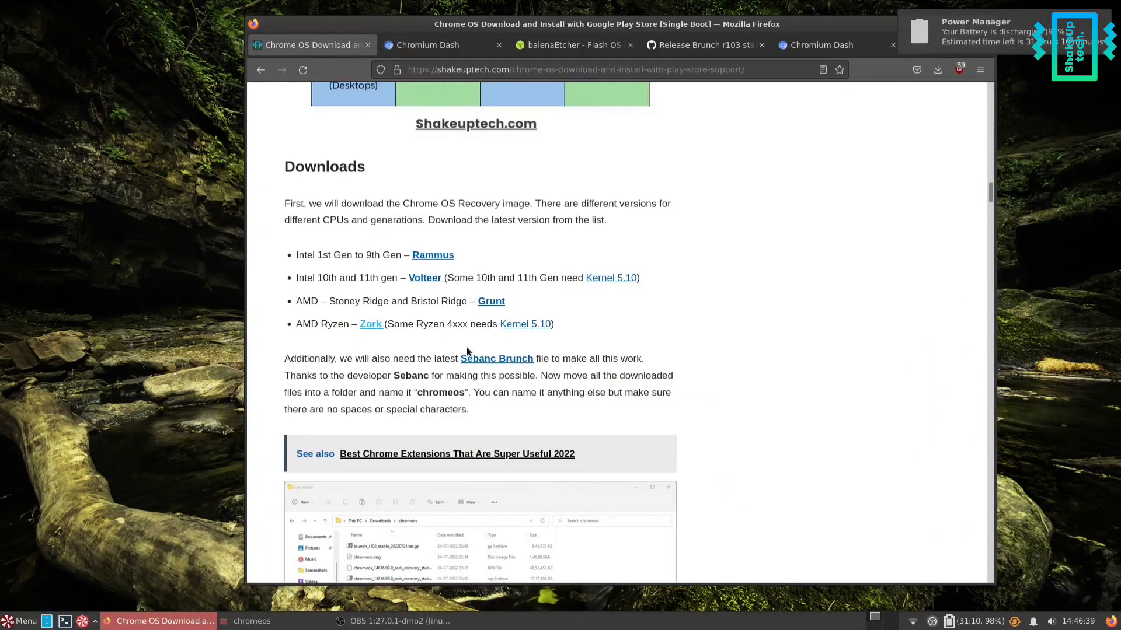
{"action": "scroll", "coordinate": [467, 346], "scroll_direction": "down", "scroll_amount": 3}
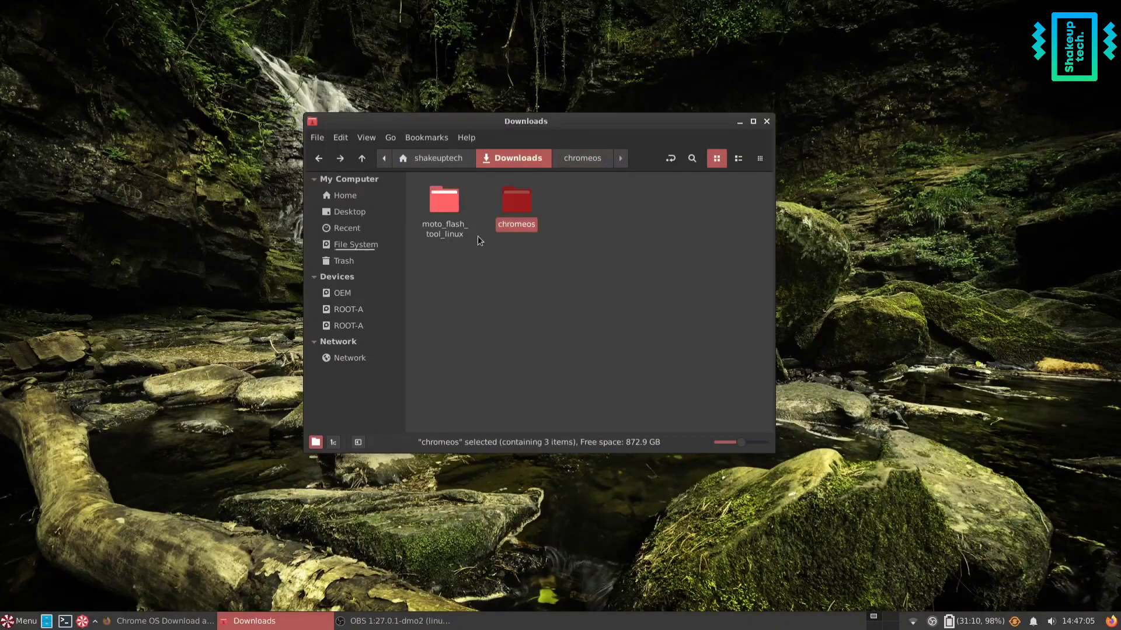
- Open a terminal in Downloads/chromeos, the folder holding the Etcher, Brunch and recovery zips
{"action": "left_click", "coordinate": [506, 265]}
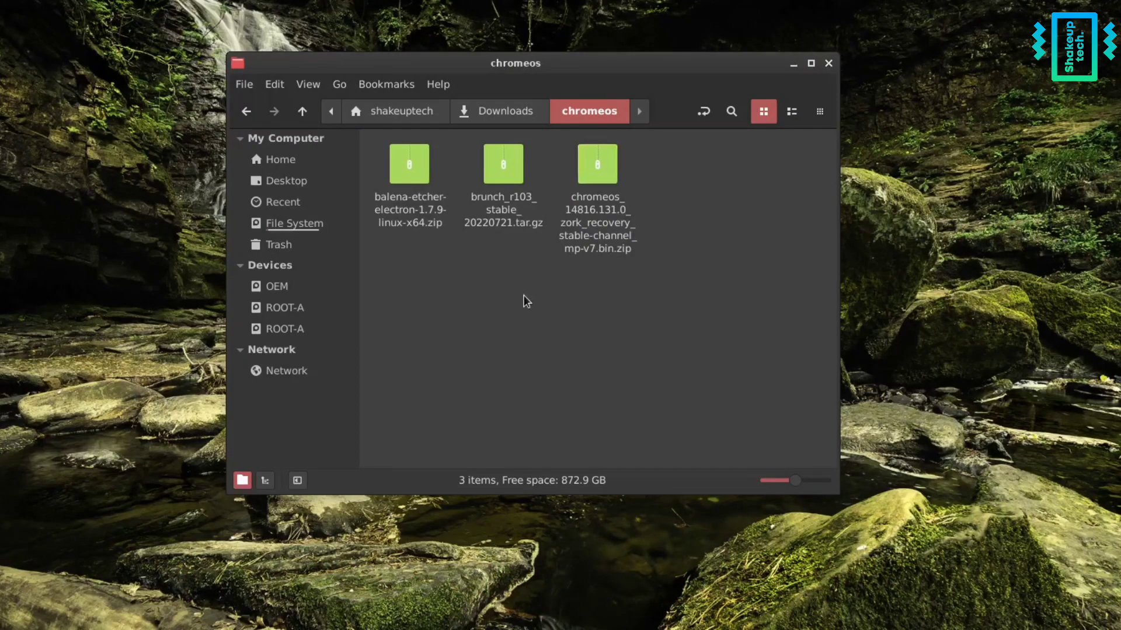
{"action": "right_click", "coordinate": [505, 287]}
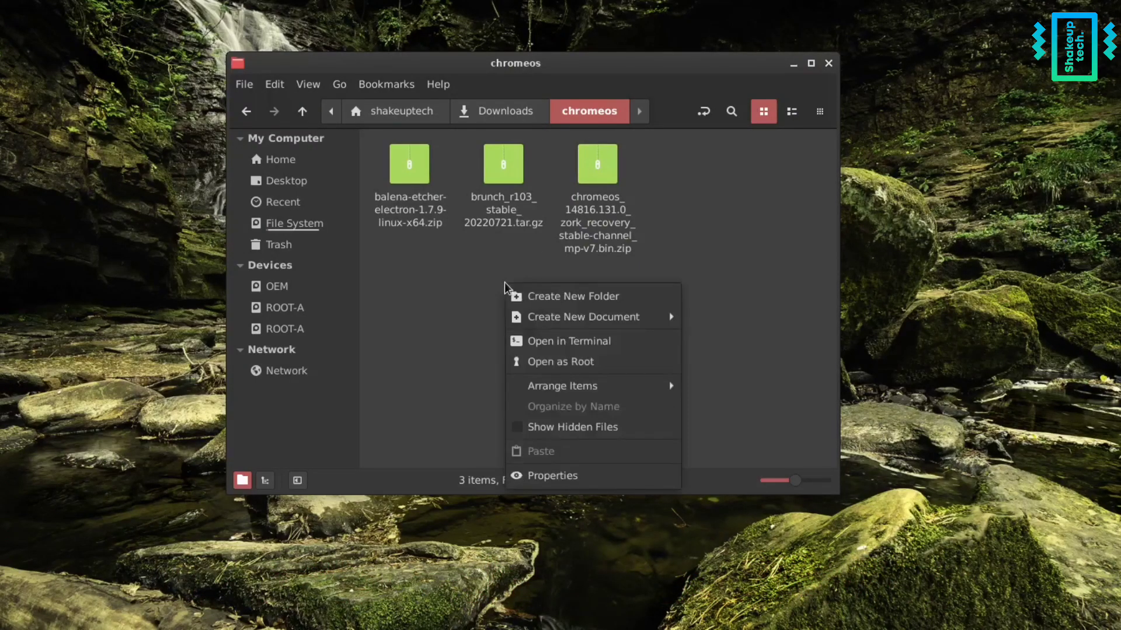
{"action": "left_click", "coordinate": [567, 344]}
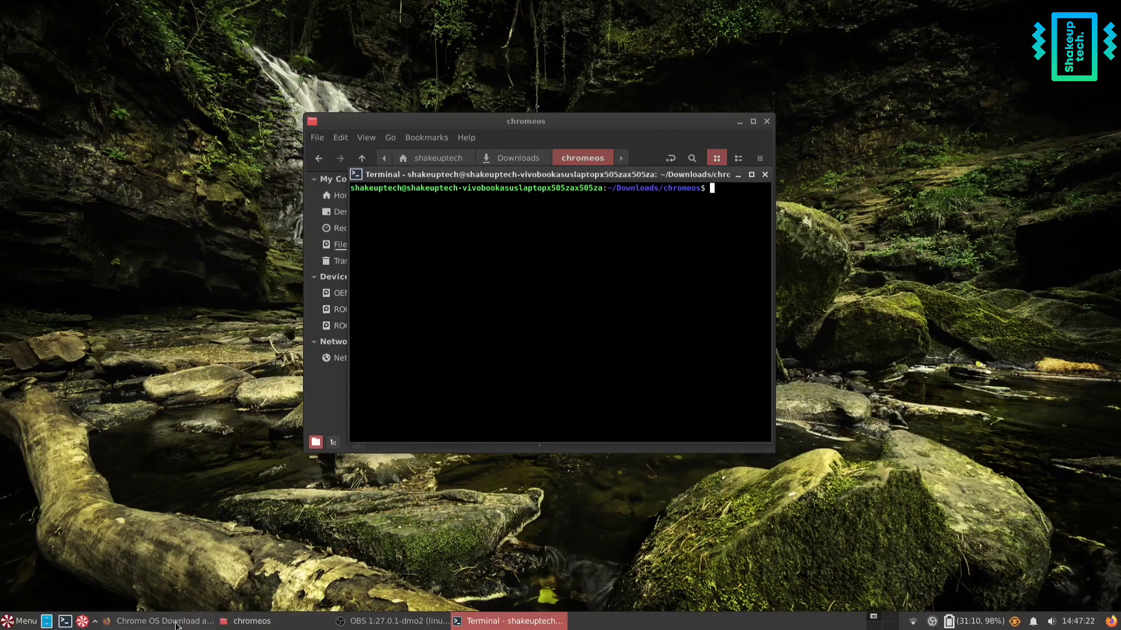
- Run the guide's 'sudo apt update && sudo apt -y install pv cgpt tar unzip' with the sudo password
{"action": "left_click", "coordinate": [175, 622]}
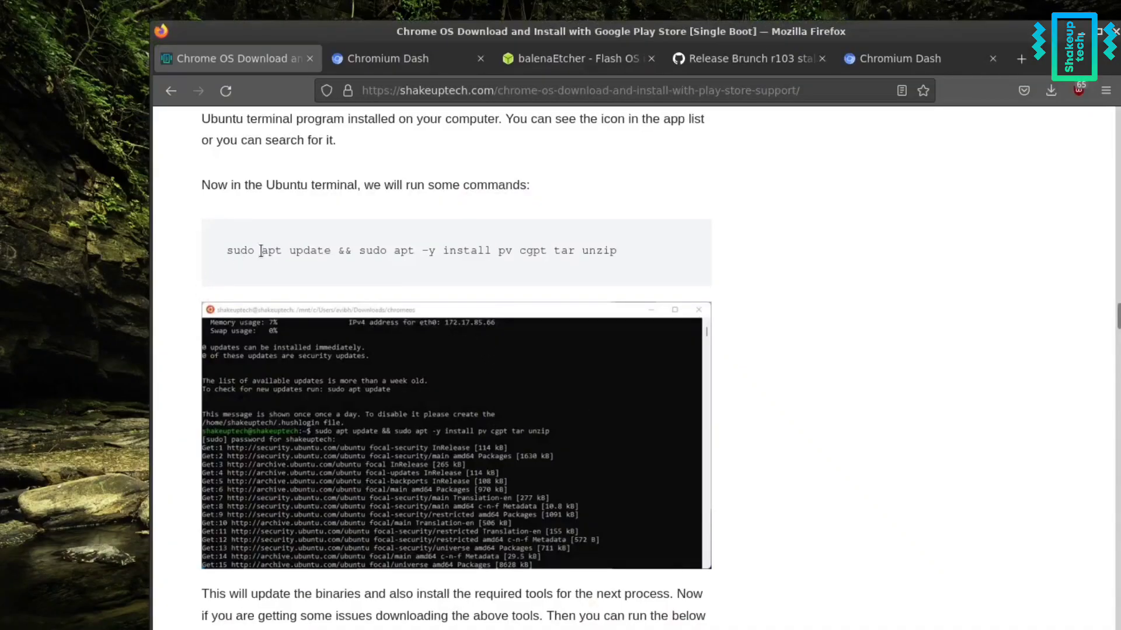
{"action": "left_click_drag", "start_coordinate": [226, 251], "coordinate": [636, 261]}
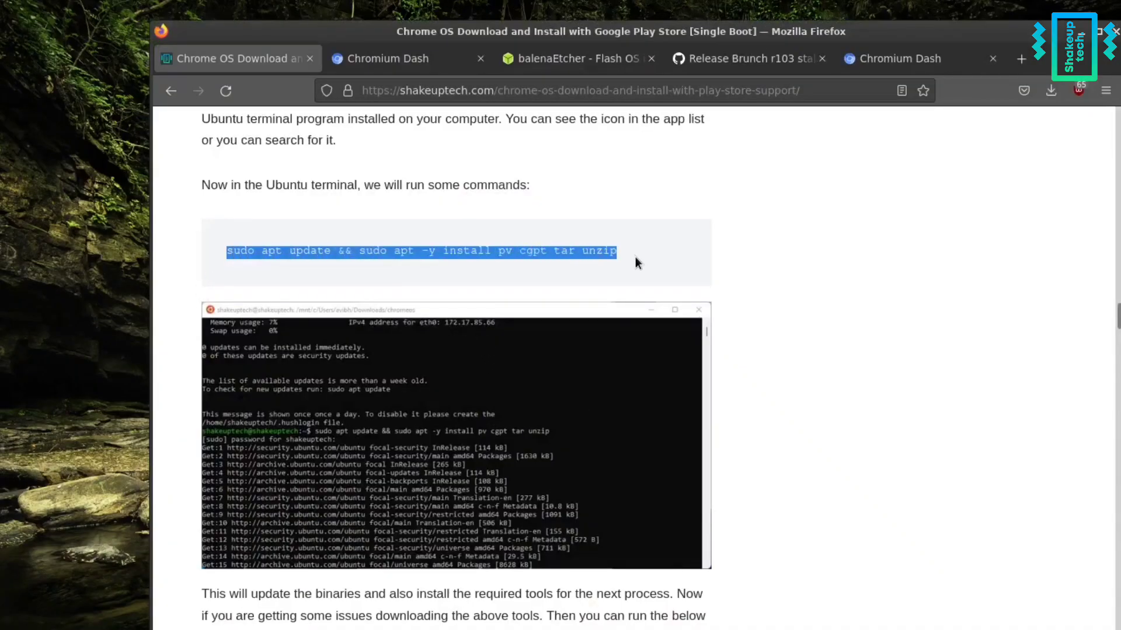
{"action": "right_click", "coordinate": [609, 248]}
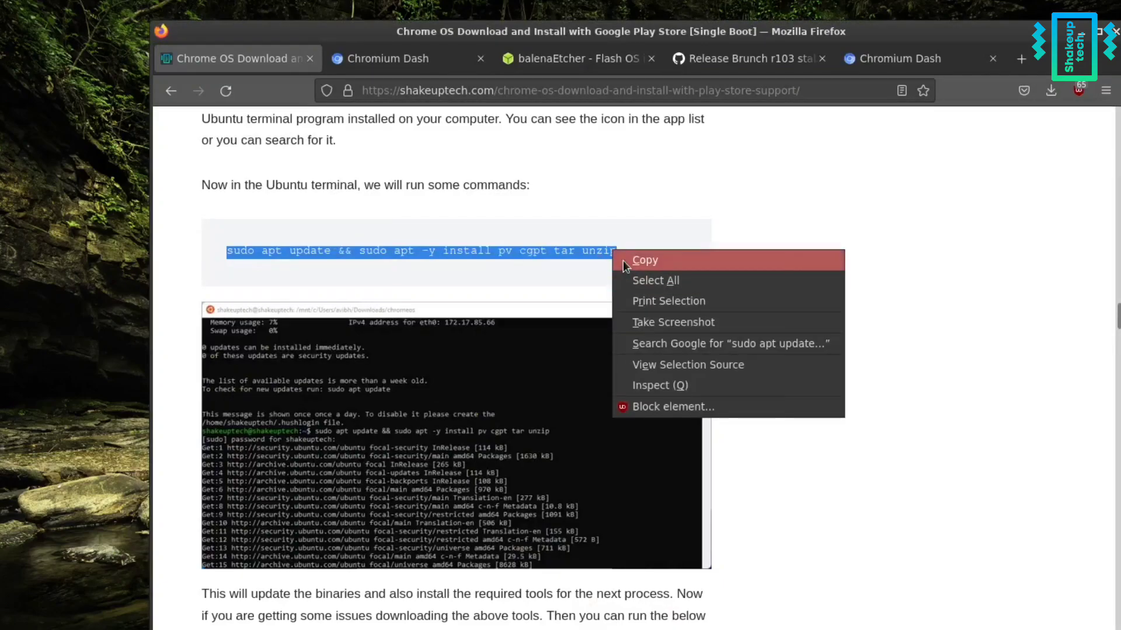
{"action": "left_click", "coordinate": [624, 259]}
{"action": "left_click", "coordinate": [473, 623]}
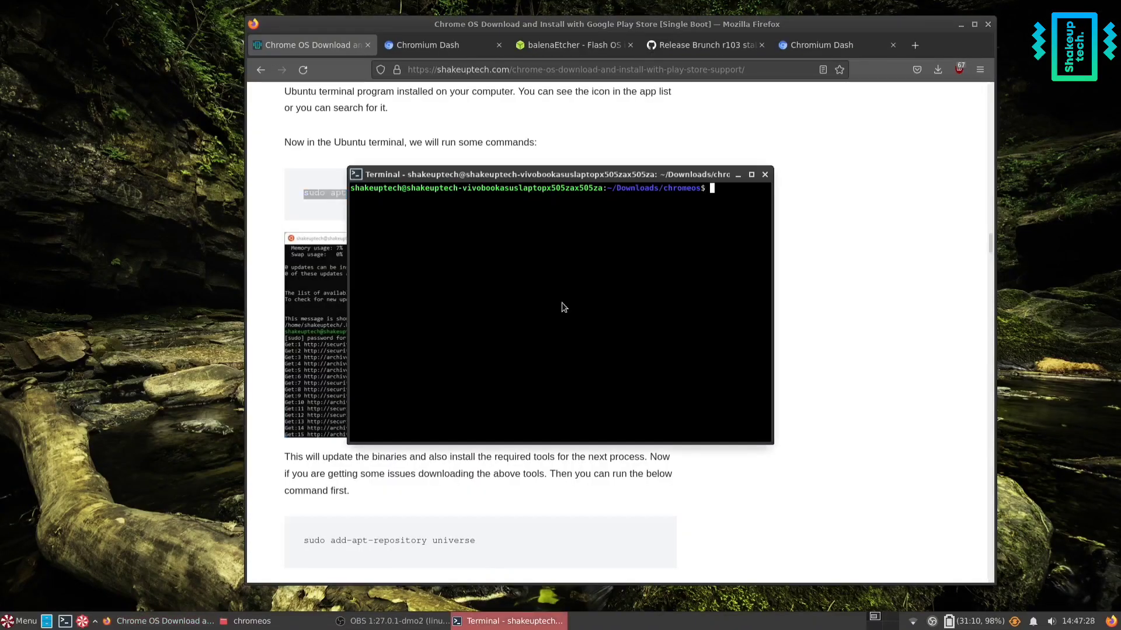
{"action": "right_click", "coordinate": [562, 303]}
{"action": "left_click", "coordinate": [590, 378]}
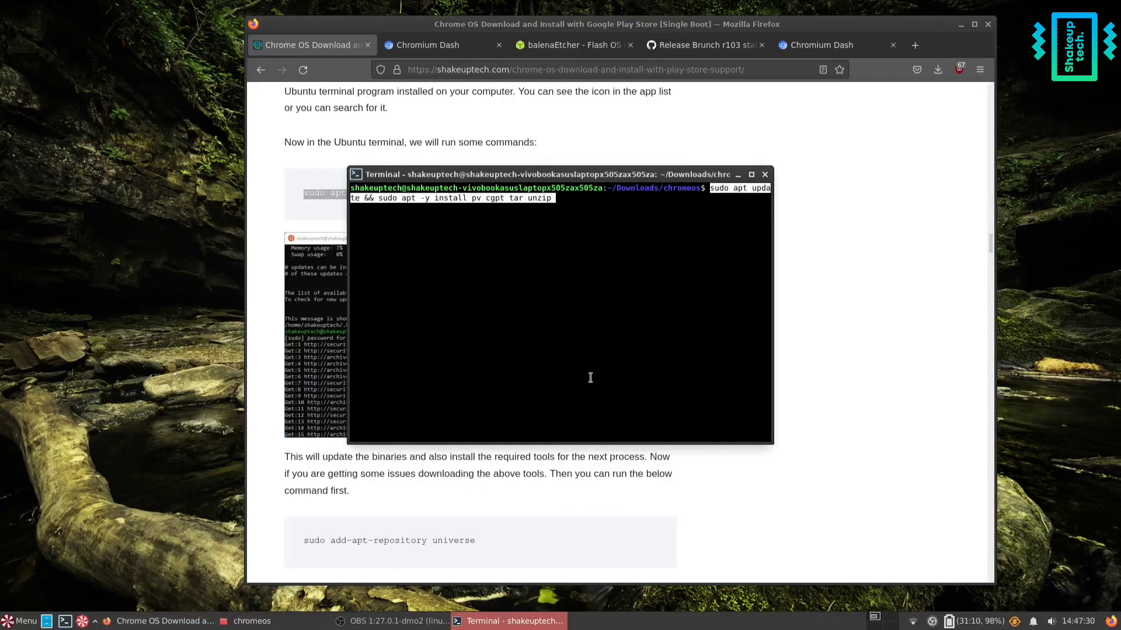
{"action": "key", "text": "Return"}
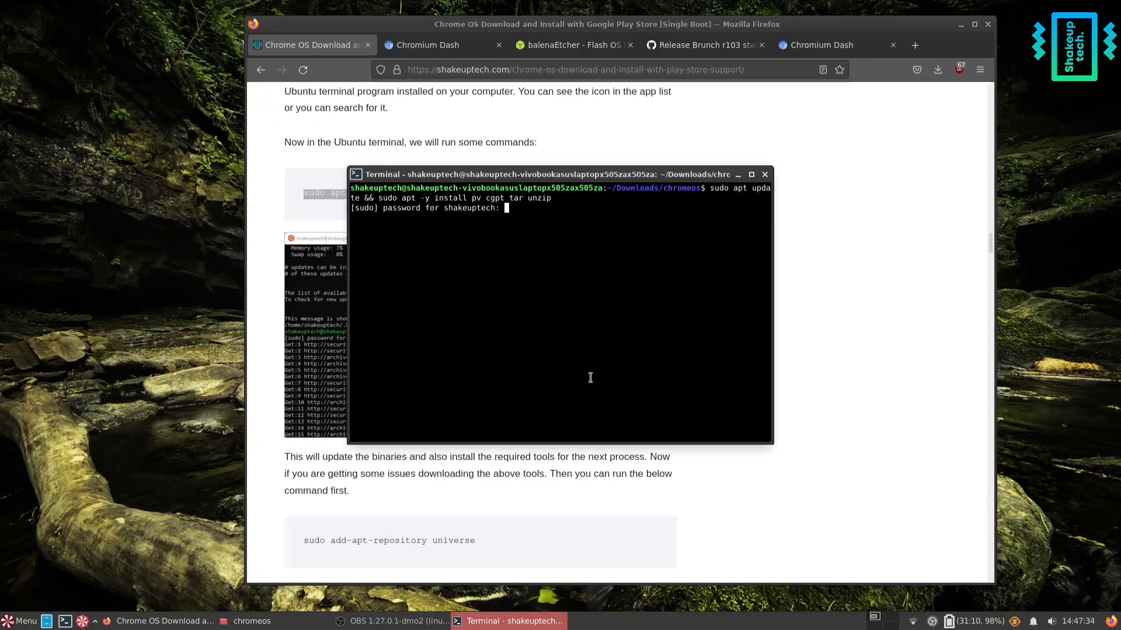
{"action": "key", "text": "Return"}
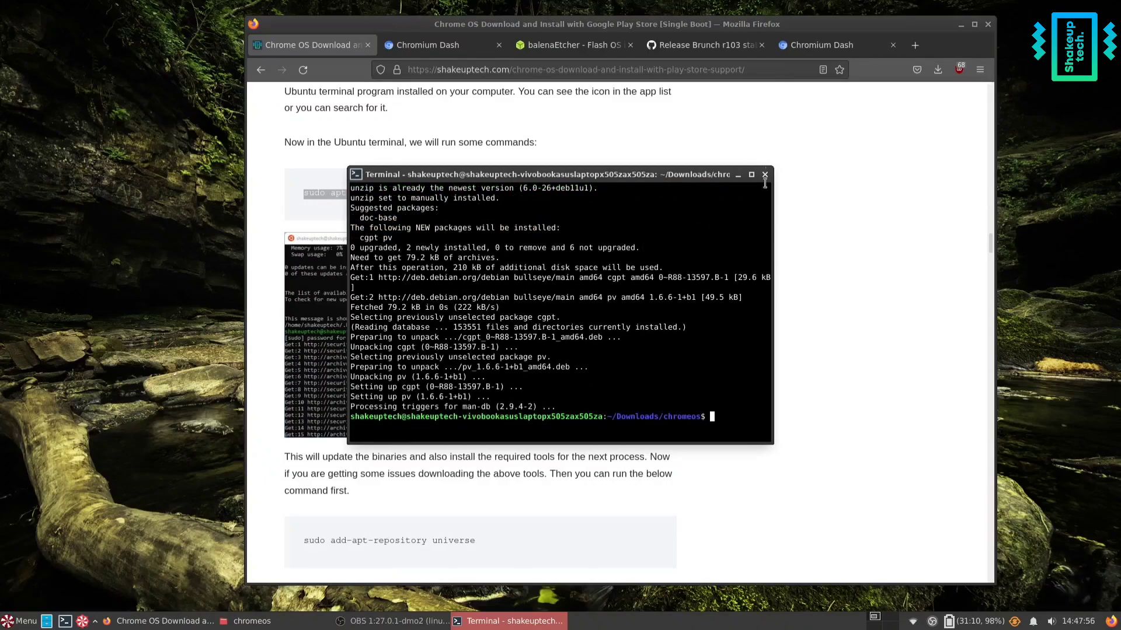
- Paste the guide's tar zxvf command into Terminal and remove its placeholder file name
{"action": "left_click", "coordinate": [809, 265]}
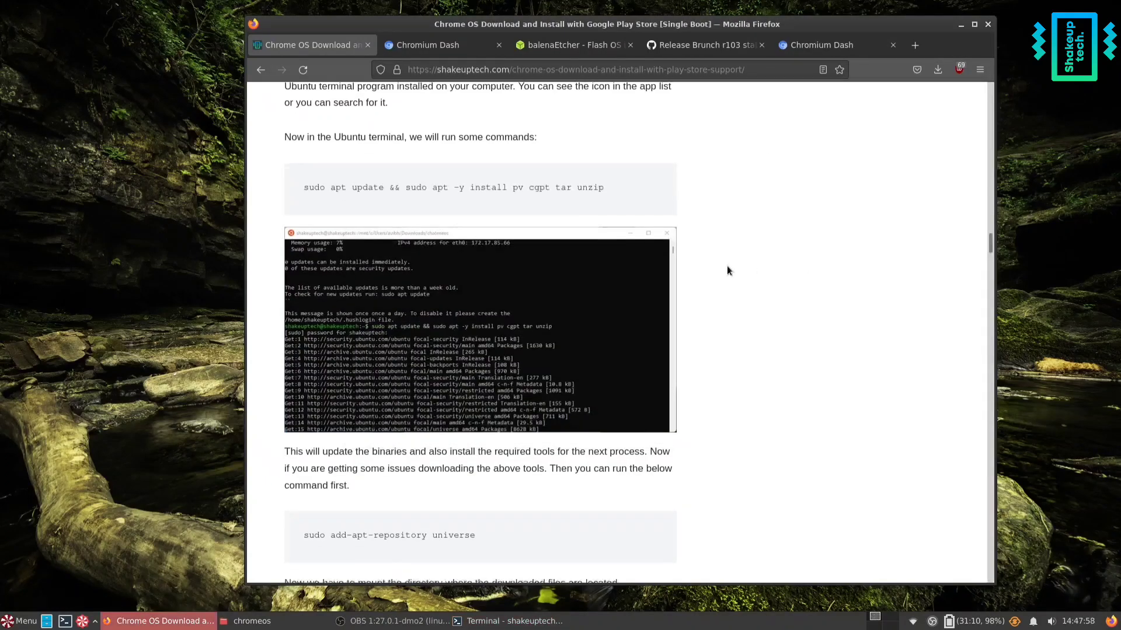
{"action": "scroll", "coordinate": [727, 265], "scroll_direction": "down", "scroll_amount": 4}
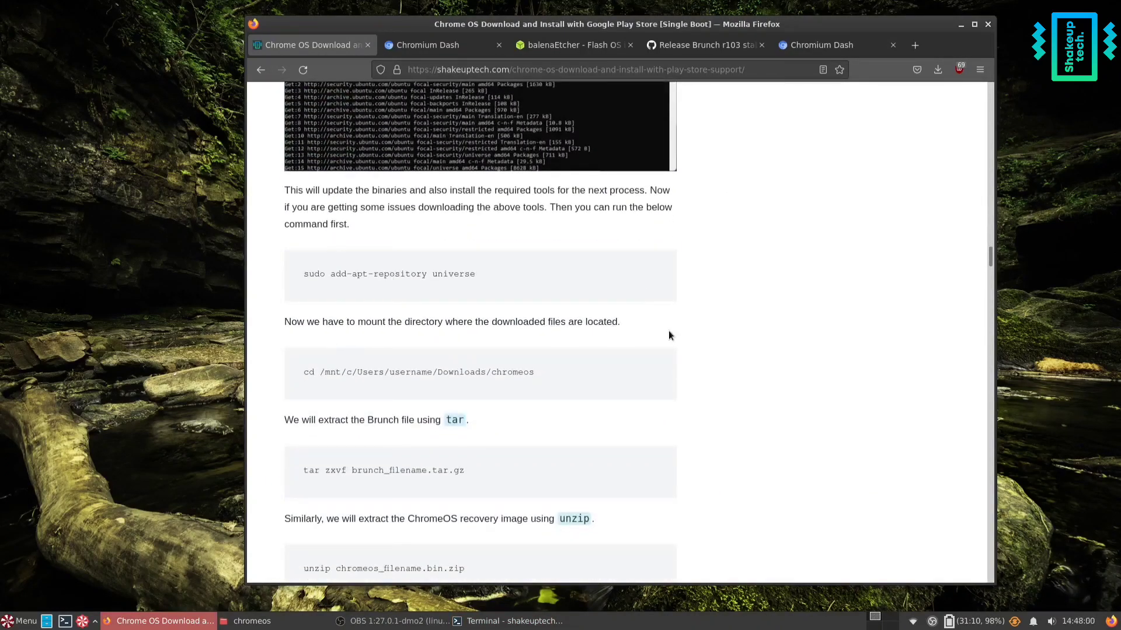
{"action": "scroll", "coordinate": [670, 335], "scroll_direction": "down", "scroll_amount": 2}
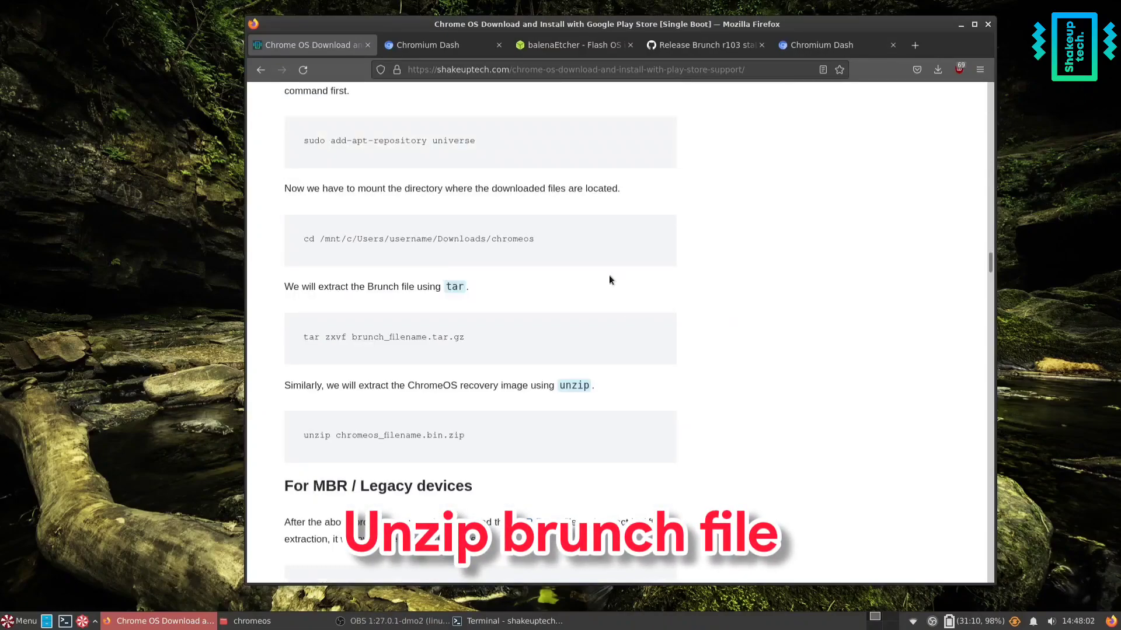
{"action": "scroll", "coordinate": [609, 280], "scroll_direction": "down", "scroll_amount": 1}
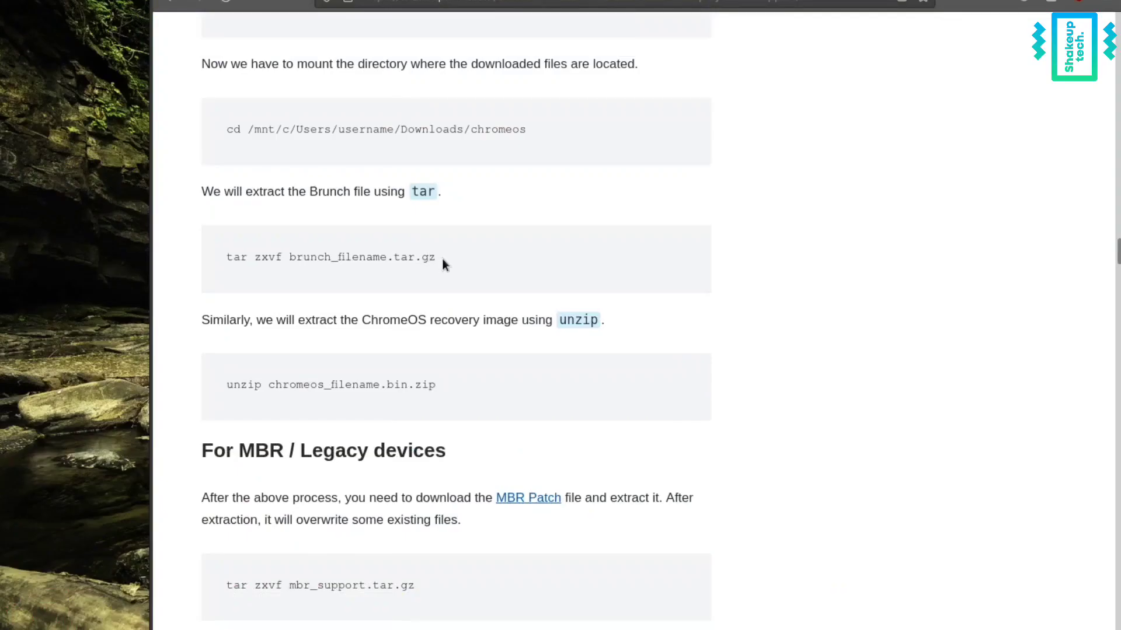
{"action": "left_click_drag", "start_coordinate": [222, 260], "coordinate": [439, 263]}
{"action": "right_click", "coordinate": [424, 260]}
{"action": "left_click", "coordinate": [446, 276]}
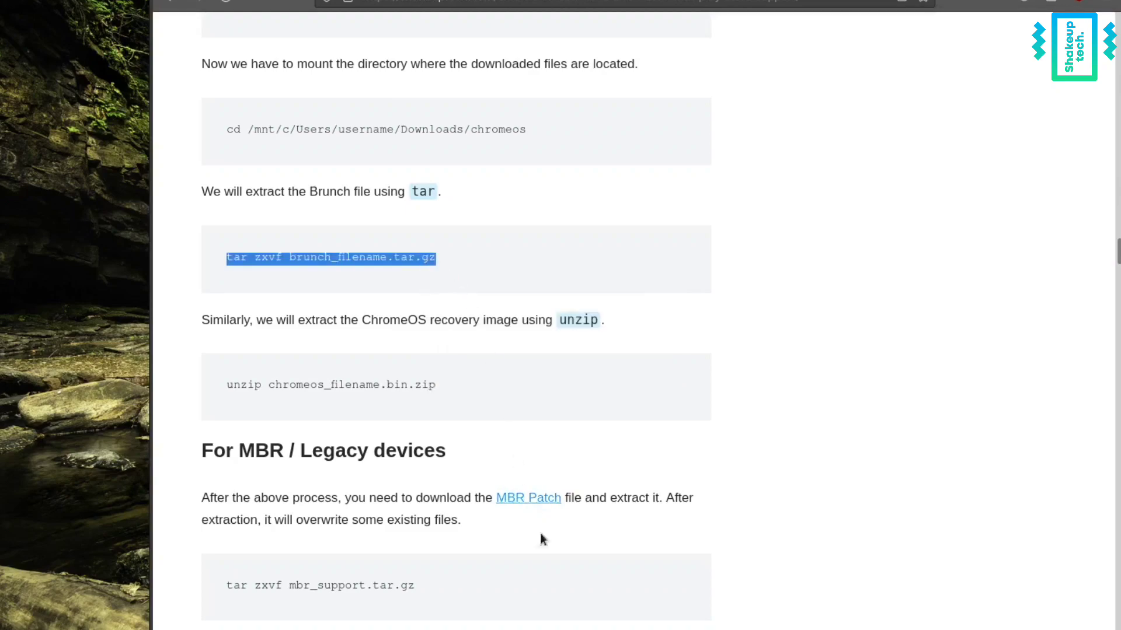
{"action": "left_click", "coordinate": [492, 629]}
{"action": "right_click", "coordinate": [608, 310]}
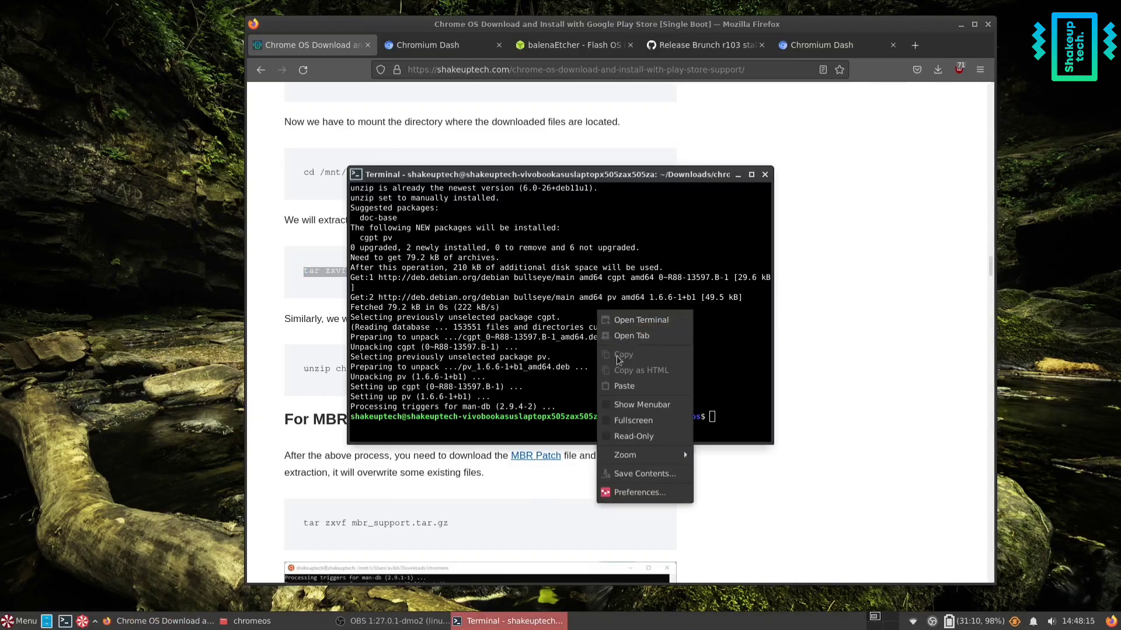
{"action": "left_click", "coordinate": [619, 386]}
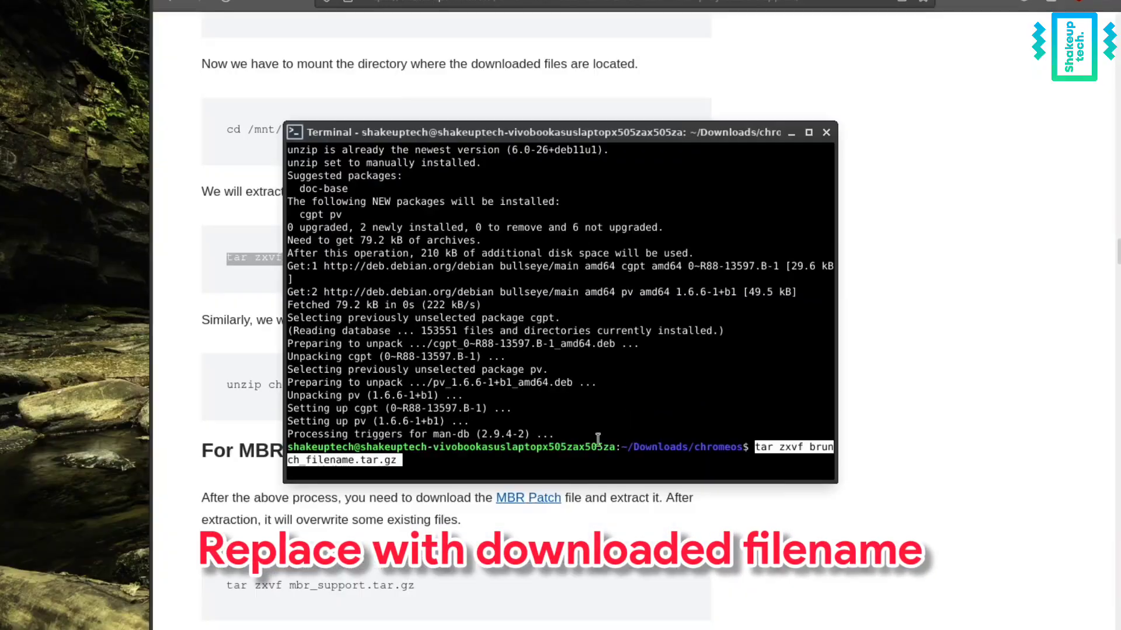
{"action": "key", "text": "BackSpace"}
{"action": "key", "text": "BackSpace"}
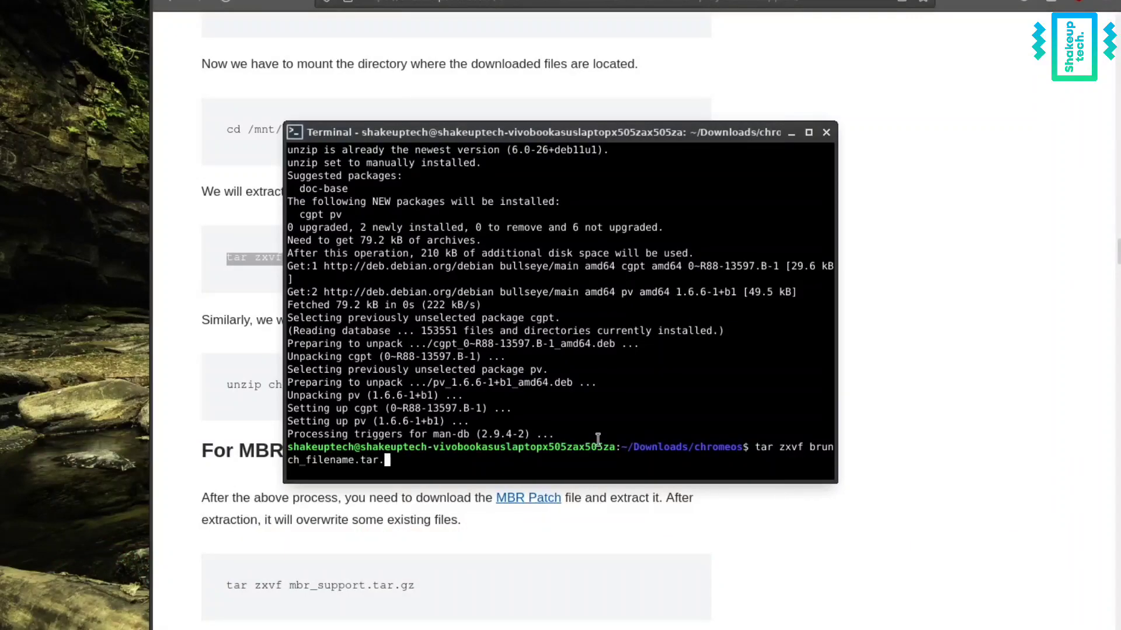
{"action": "key", "text": "BackSpace"}
{"action": "key", "text": "BackSpace"}
{"action": "key", "text": "BackSpace"}
{"action": "key", "text": "BackSpace"}
{"action": "key", "text": "BackSpace"}
{"action": "key", "text": "BackSpace"}
{"action": "key", "text": "BackSpace"}
{"action": "key", "text": "BackSpace"}
{"action": "key", "text": "BackSpace"}
{"action": "key", "text": "BackSpace"}
{"action": "key", "text": "BackSpace"}
{"action": "key", "text": "BackSpace"}
{"action": "key", "text": "BackSpace"}
{"action": "key", "text": "BackSpace"}
{"action": "key", "text": "BackSpace"}
{"action": "key", "text": "BackSpace"}
{"action": "key", "text": "BackSpace"}
{"action": "key", "text": "BackSpace"}
{"action": "key", "text": "BackSpace"}
{"action": "key", "text": "BackSpace"}
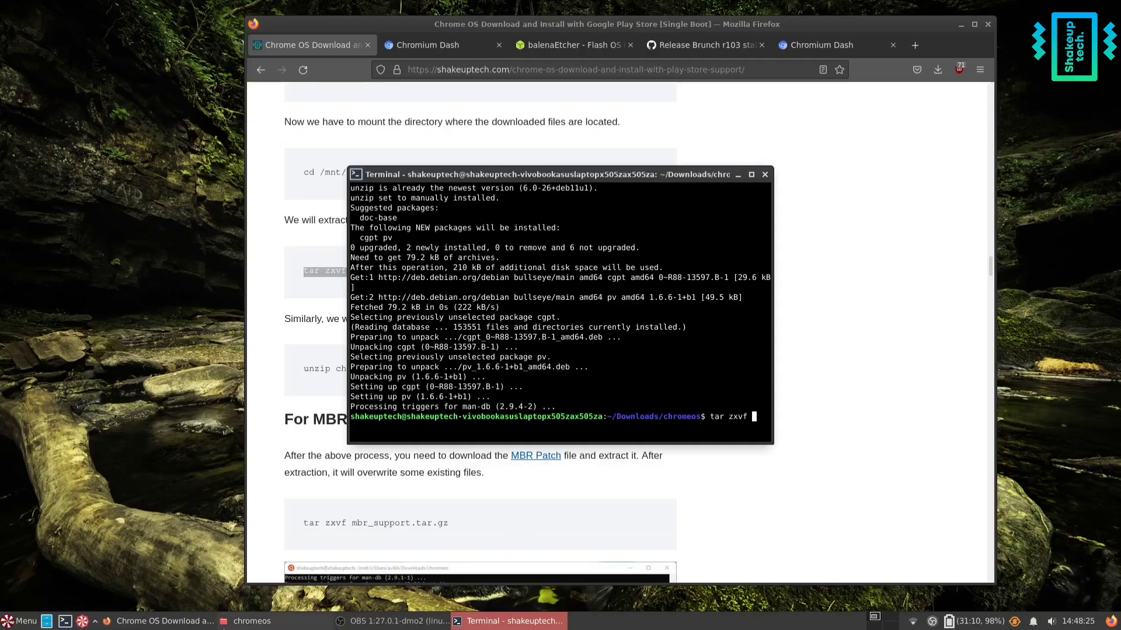
- Add brunch_r103_stable_20220721.tar.gz after tar zxvf, run it, and check the extracted files
{"action": "left_click", "coordinate": [275, 621]}
{"action": "left_click", "coordinate": [513, 227]}
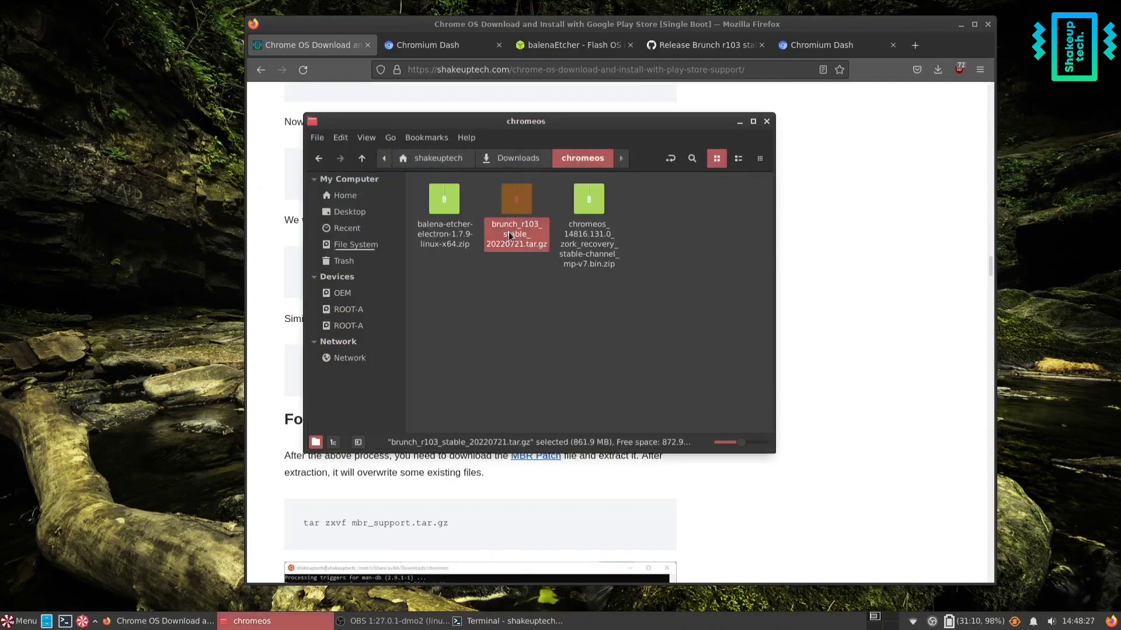
{"action": "right_click", "coordinate": [515, 376]}
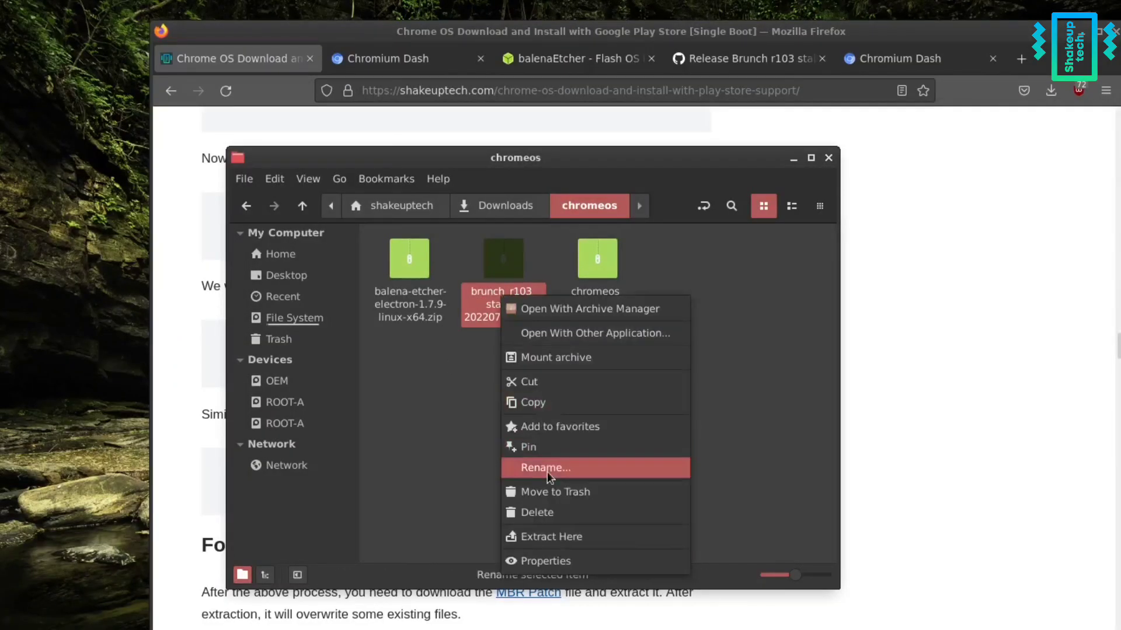
{"action": "left_click", "coordinate": [546, 464]}
{"action": "key", "text": "ctrl+a"}
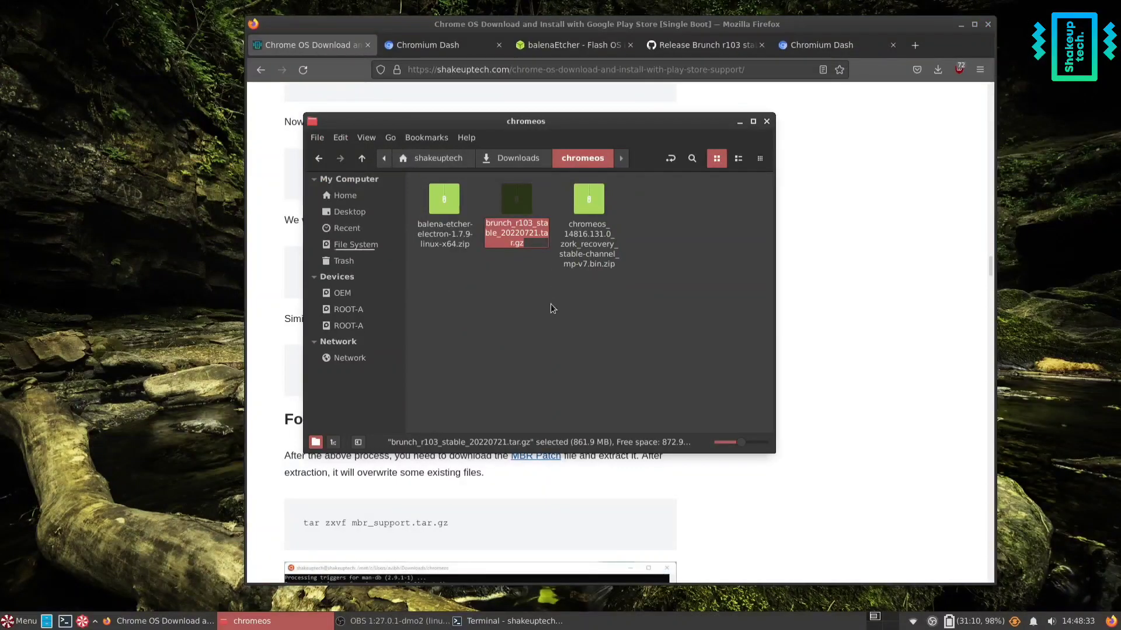
{"action": "key", "text": "Escape"}
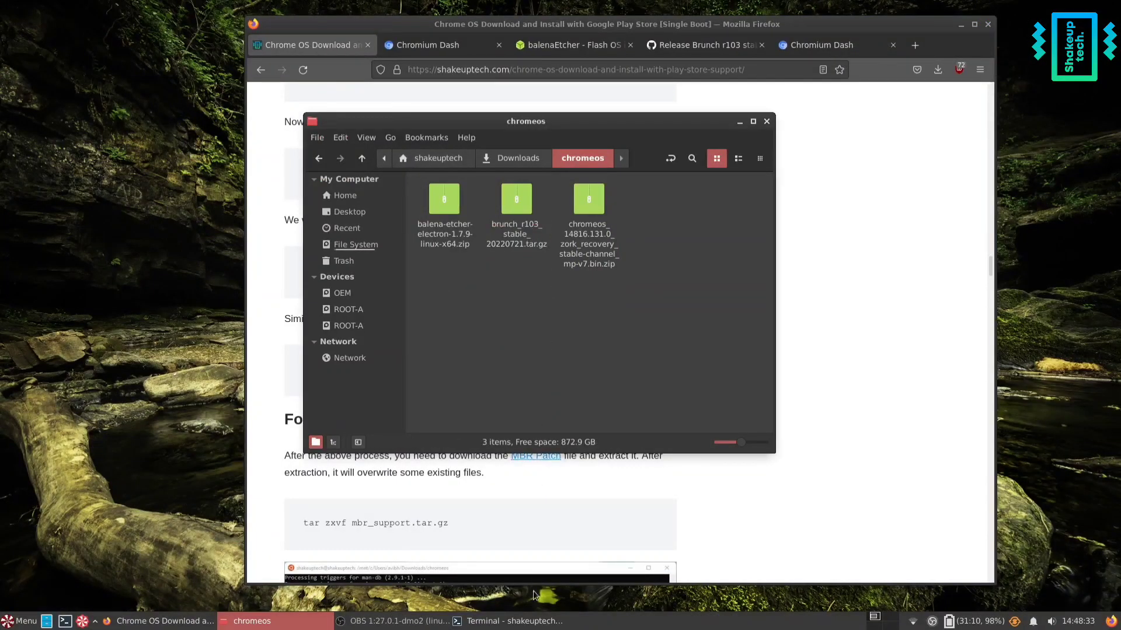
{"action": "key", "text": "alt+Tab"}
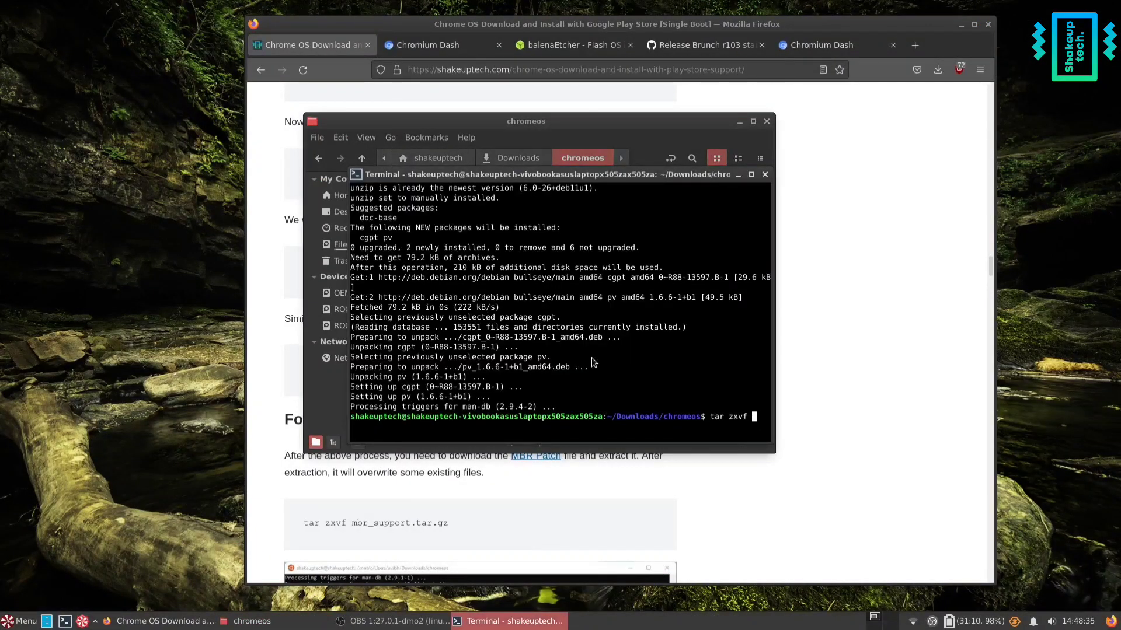
{"action": "right_click", "coordinate": [592, 361]}
{"action": "left_click", "coordinate": [613, 436]}
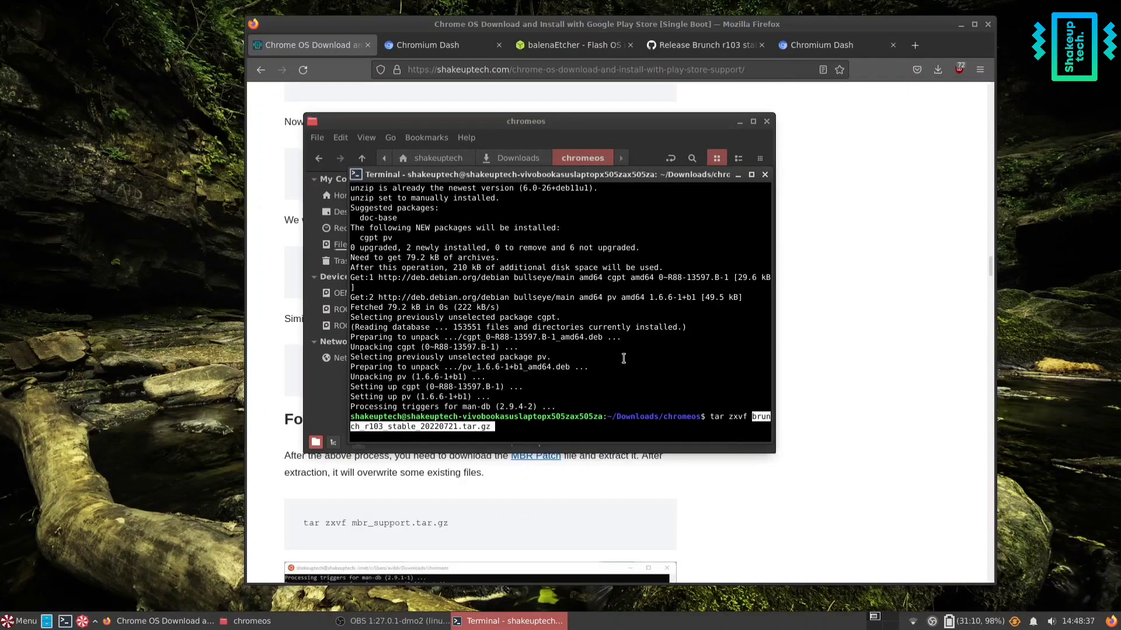
{"action": "key", "text": "Return"}
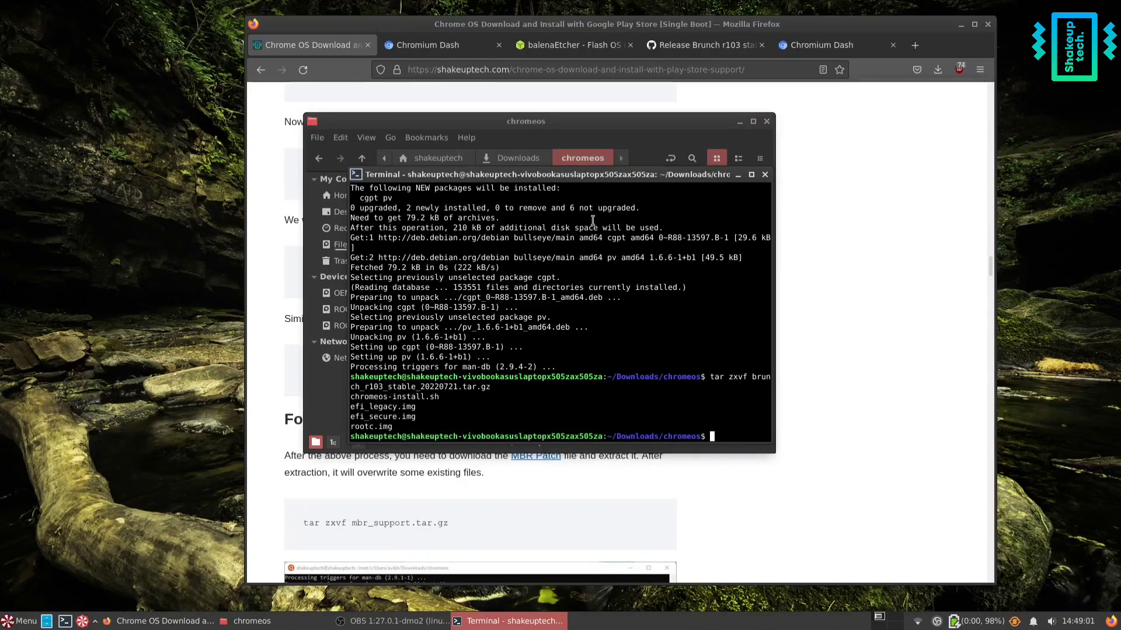
{"action": "left_click", "coordinate": [230, 620]}
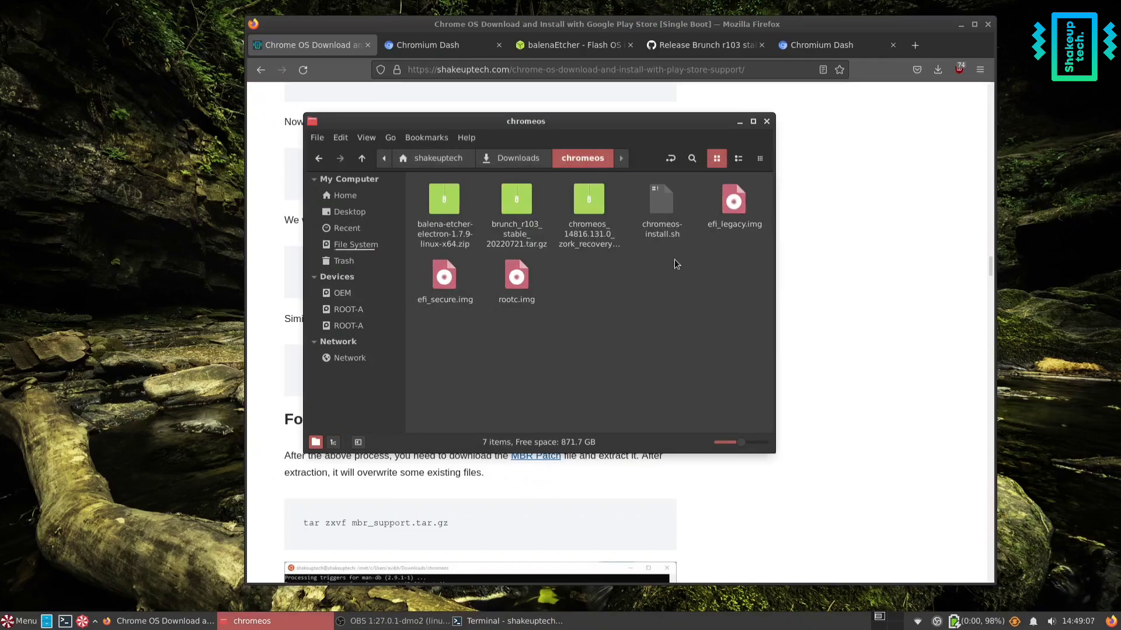
- Paste the guide's unzip command into Terminal and delete its placeholder file name
{"action": "left_click", "coordinate": [244, 624]}
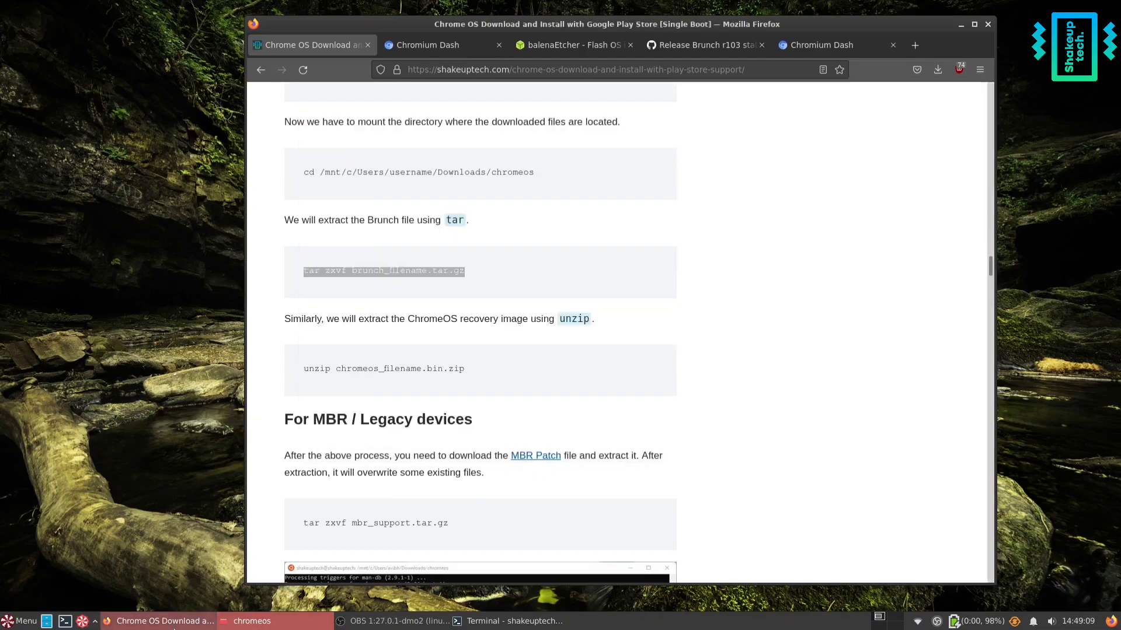
{"action": "left_click_drag", "start_coordinate": [304, 368], "coordinate": [436, 385]}
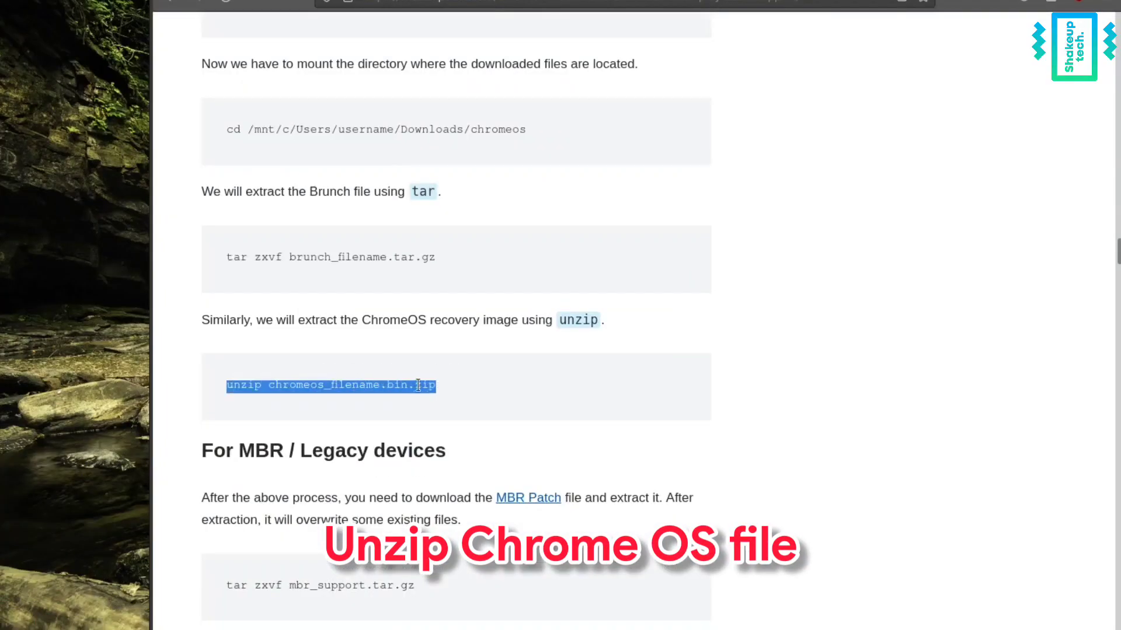
{"action": "right_click", "coordinate": [417, 387]}
{"action": "left_click", "coordinate": [433, 400]}
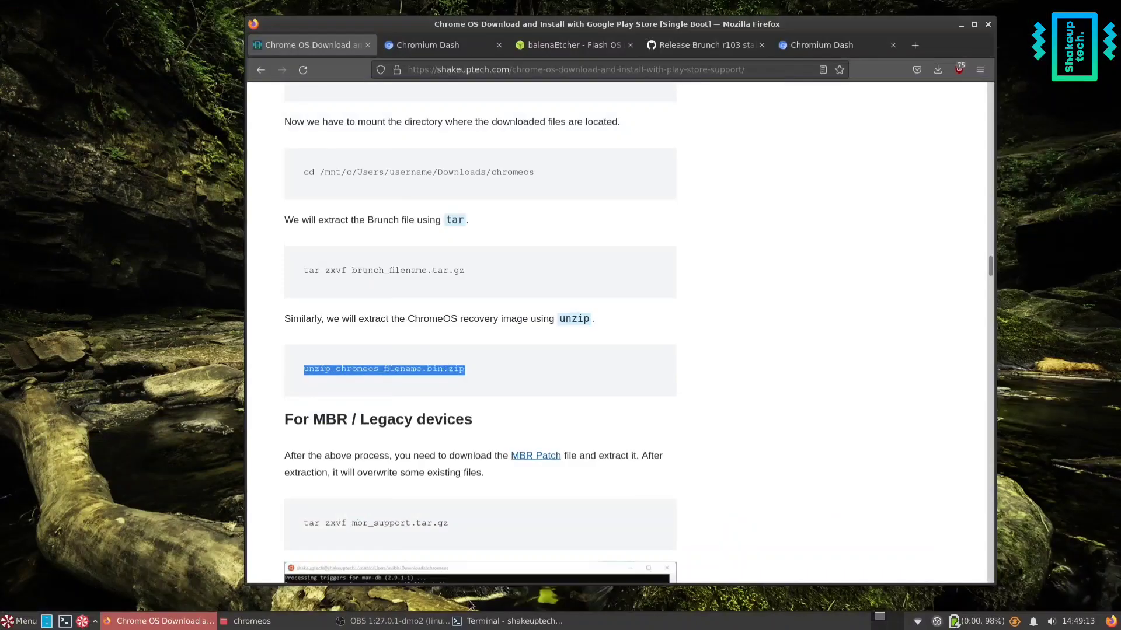
{"action": "left_click", "coordinate": [551, 621]}
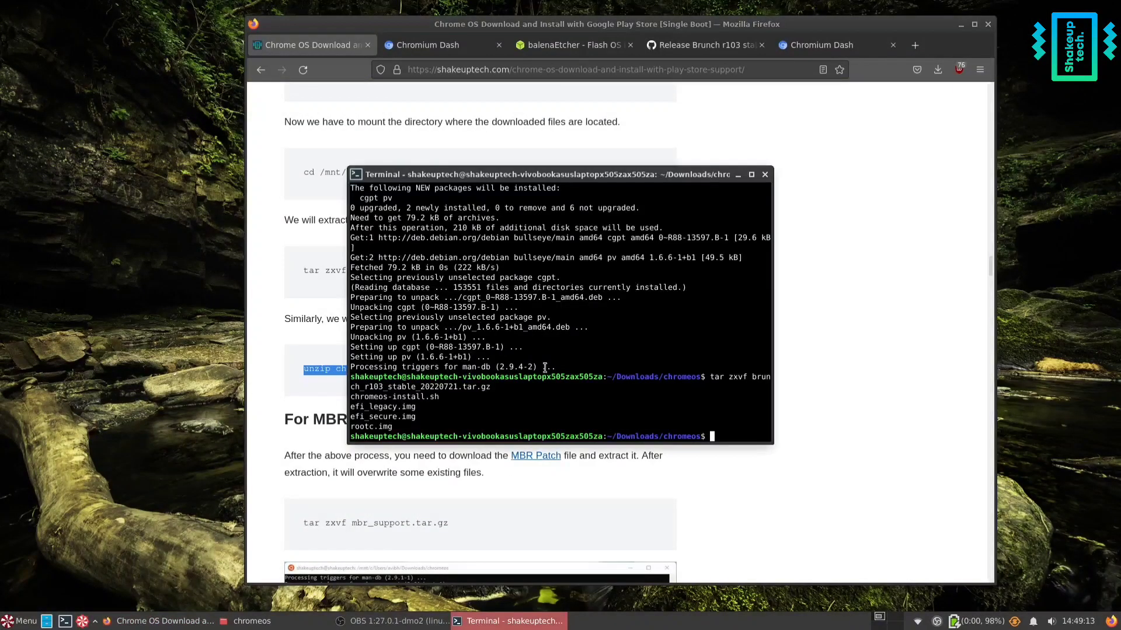
{"action": "right_click", "coordinate": [577, 310]}
{"action": "left_click", "coordinate": [595, 382]}
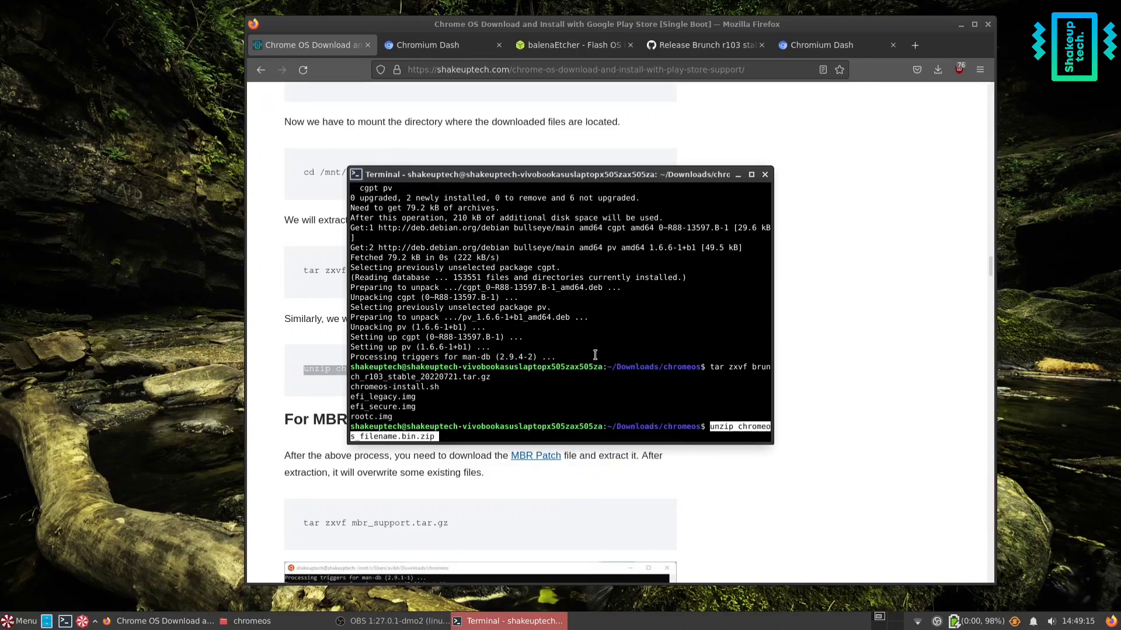
{"action": "key", "text": "Left"}
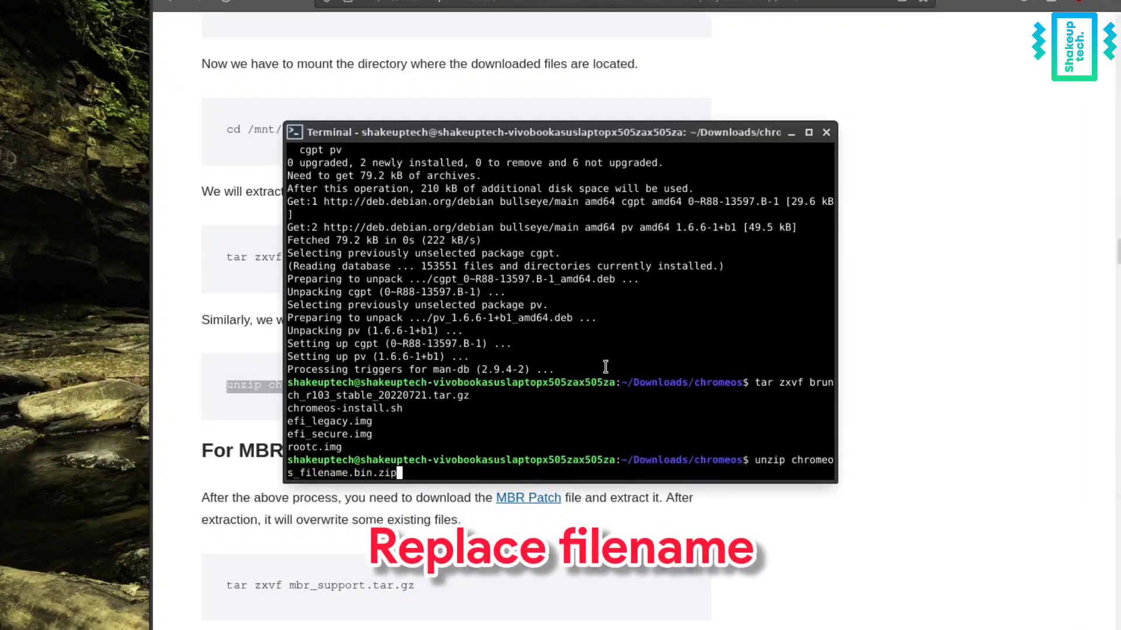
{"action": "key", "text": "BackSpace"}
{"action": "key", "text": "BackSpace"}
{"action": "key", "text": "BackSpace"}
{"action": "key", "text": "BackSpace"}
{"action": "key", "text": "BackSpace"}
{"action": "key", "text": "BackSpace"}
{"action": "key", "text": "BackSpace"}
{"action": "key", "text": "BackSpace"}
{"action": "key", "text": "BackSpace"}
{"action": "key", "text": "BackSpace"}
{"action": "key", "text": "BackSpace"}
{"action": "key", "text": "BackSpace"}
{"action": "key", "text": "BackSpace"}
{"action": "key", "text": "BackSpace"}
{"action": "key", "text": "BackSpace"}
{"action": "key", "text": "BackSpace"}
{"action": "key", "text": "BackSpace"}
{"action": "key", "text": "BackSpace"}
{"action": "key", "text": "BackSpace"}
{"action": "key", "text": "BackSpace"}
{"action": "key", "text": "BackSpace"}
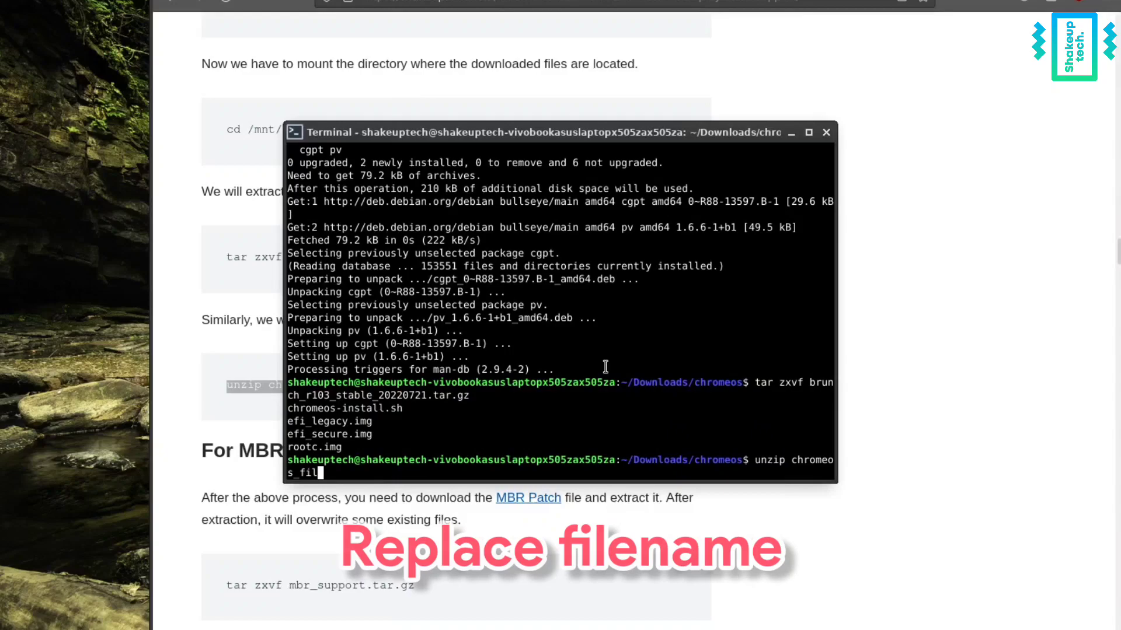
{"action": "key", "text": "BackSpace"}
{"action": "key", "text": "BackSpace"}
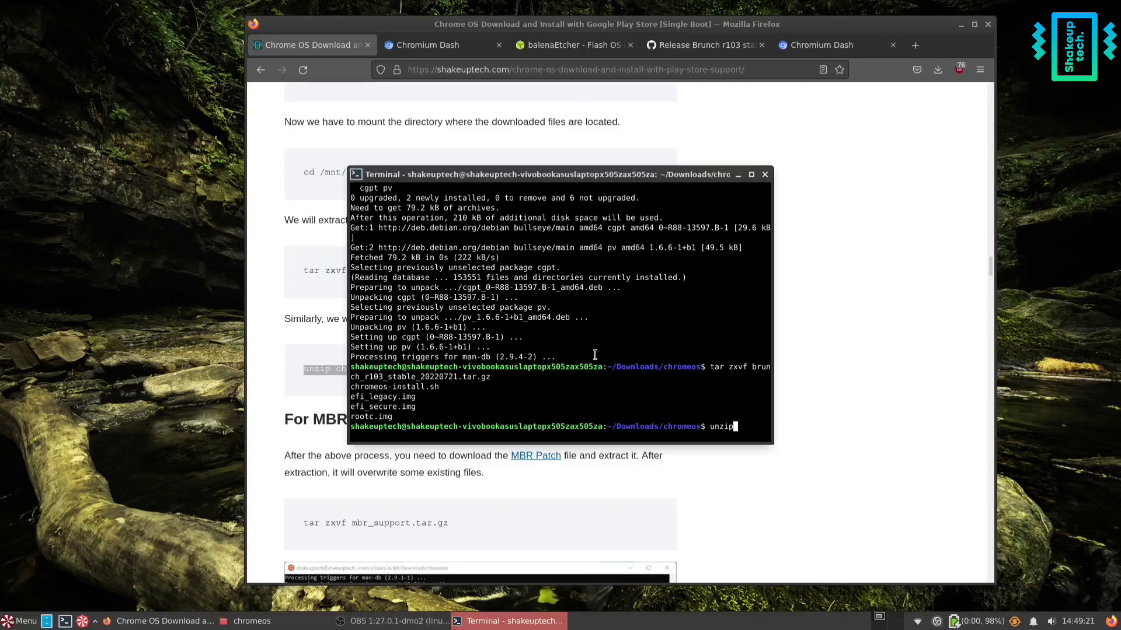
- Add chromeos_14816.131.0_zork_recovery_stable-channel_mp-v7.bin.zip after unzip and run it
{"action": "left_click", "coordinate": [291, 622]}
{"action": "left_click", "coordinate": [590, 224]}
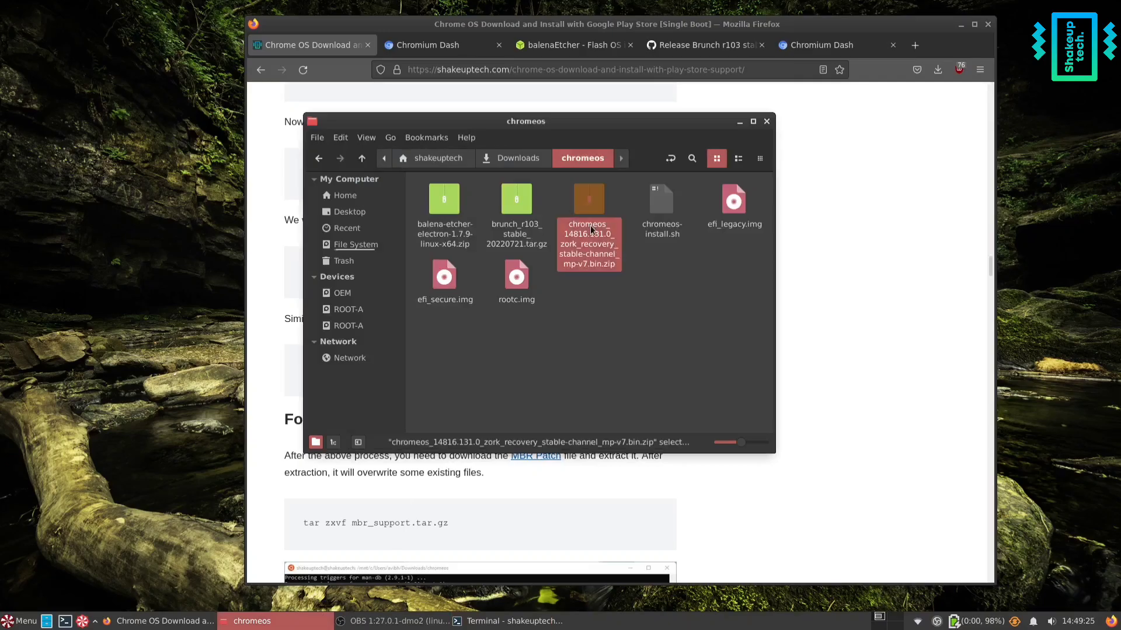
{"action": "right_click", "coordinate": [592, 229]}
{"action": "left_click", "coordinate": [645, 371]}
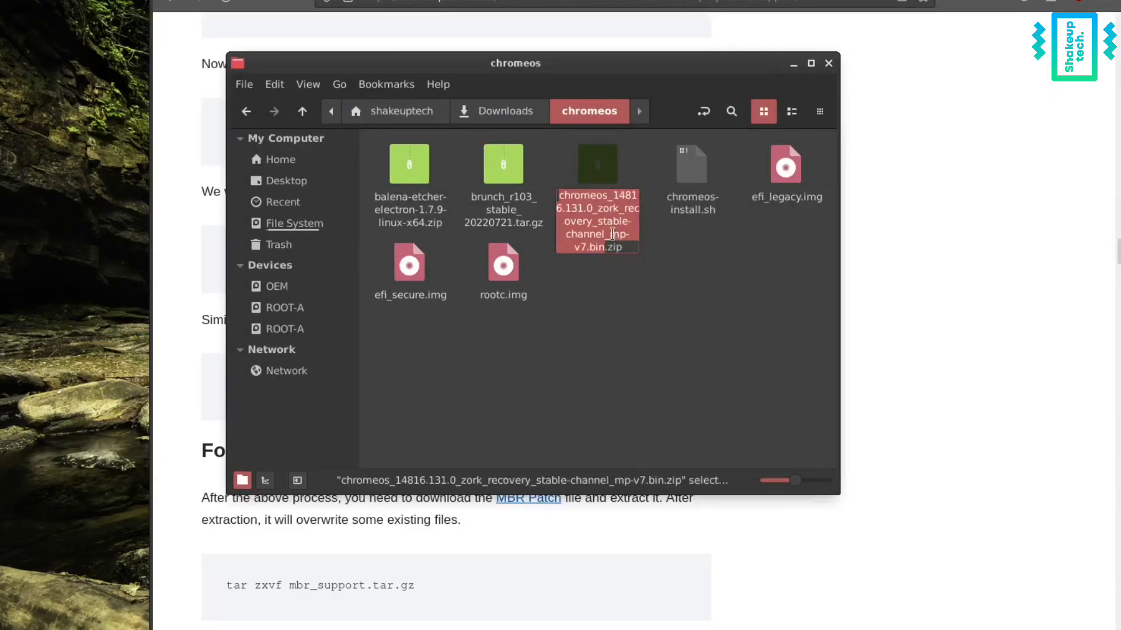
{"action": "key", "text": "ctrl+a"}
{"action": "key", "text": "ctrl+c"}
{"action": "left_click", "coordinate": [723, 303]}
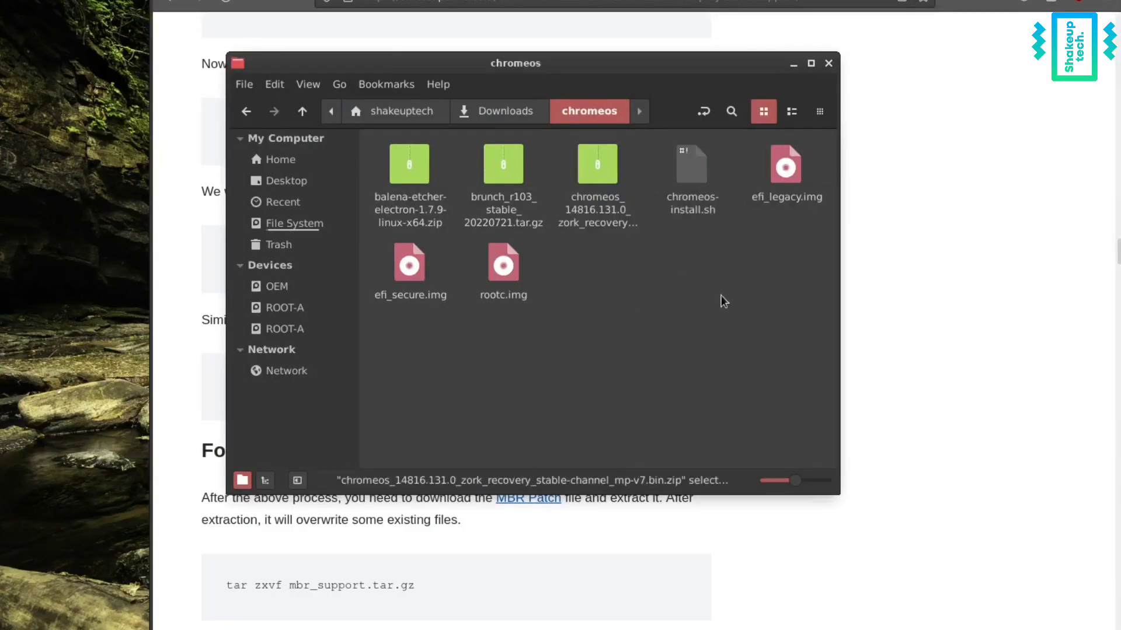
{"action": "left_click", "coordinate": [793, 63]}
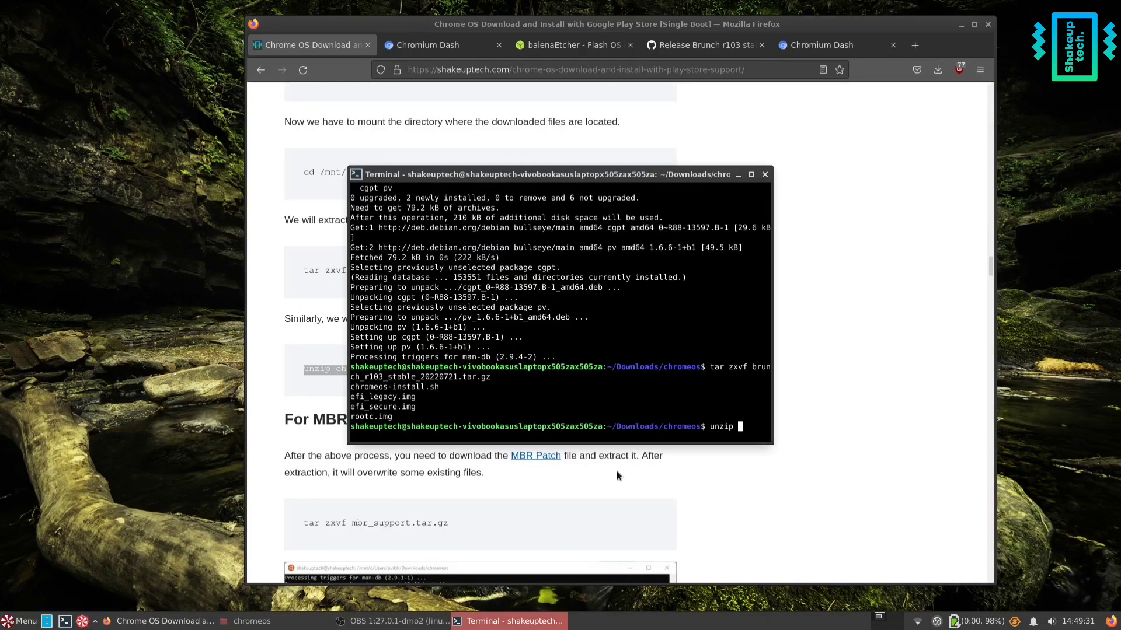
{"action": "right_click", "coordinate": [613, 380]}
{"action": "left_click", "coordinate": [645, 459]}
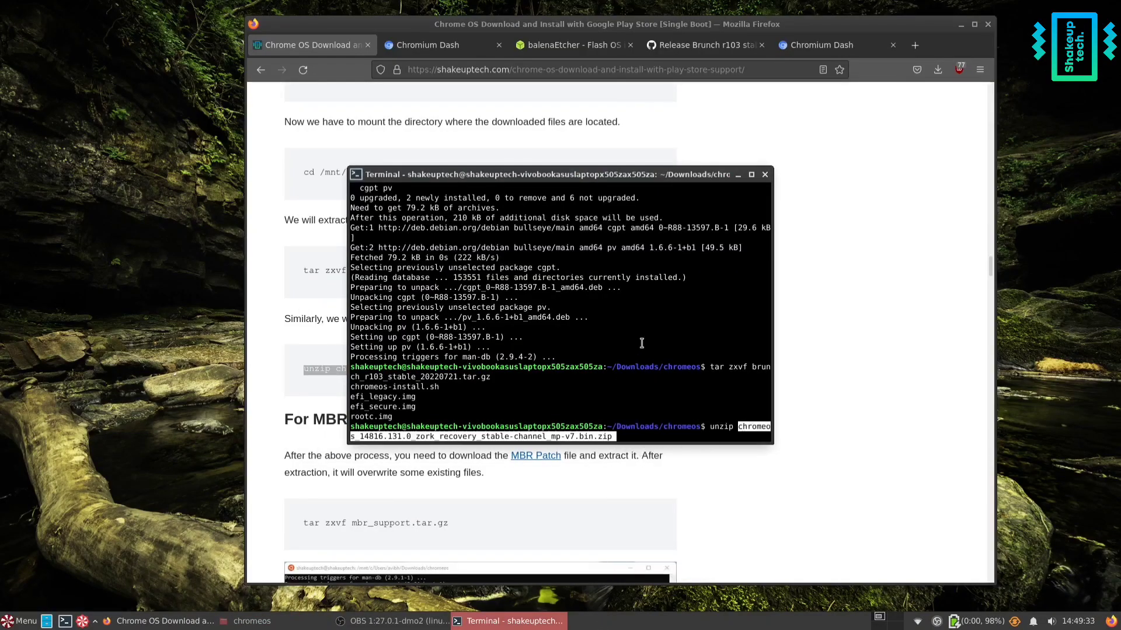
{"action": "key", "text": "Return"}
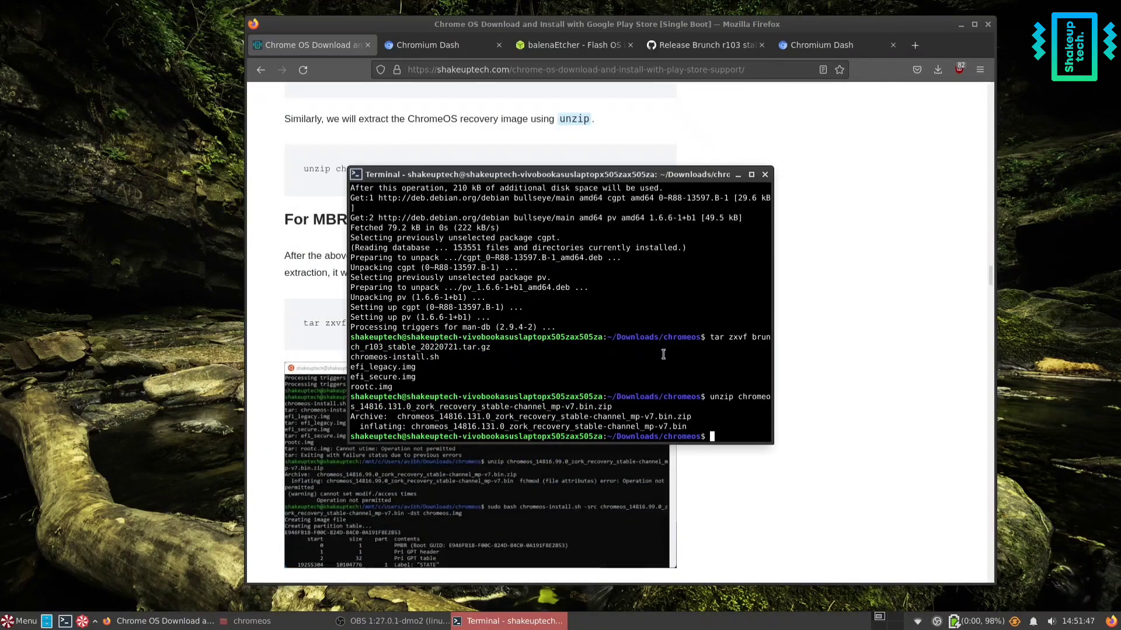
- Copy the sudo bash chromeos-install.sh command from the guide's Installing Brunch code block
{"action": "left_click", "coordinate": [856, 354]}
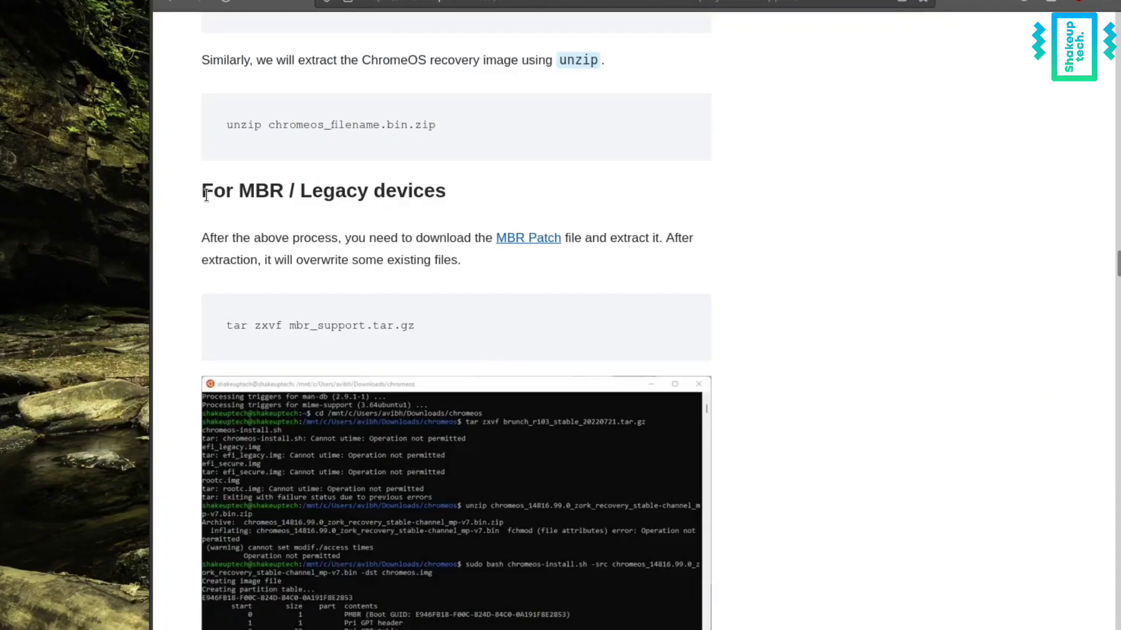
{"action": "left_click_drag", "start_coordinate": [203, 195], "coordinate": [450, 201]}
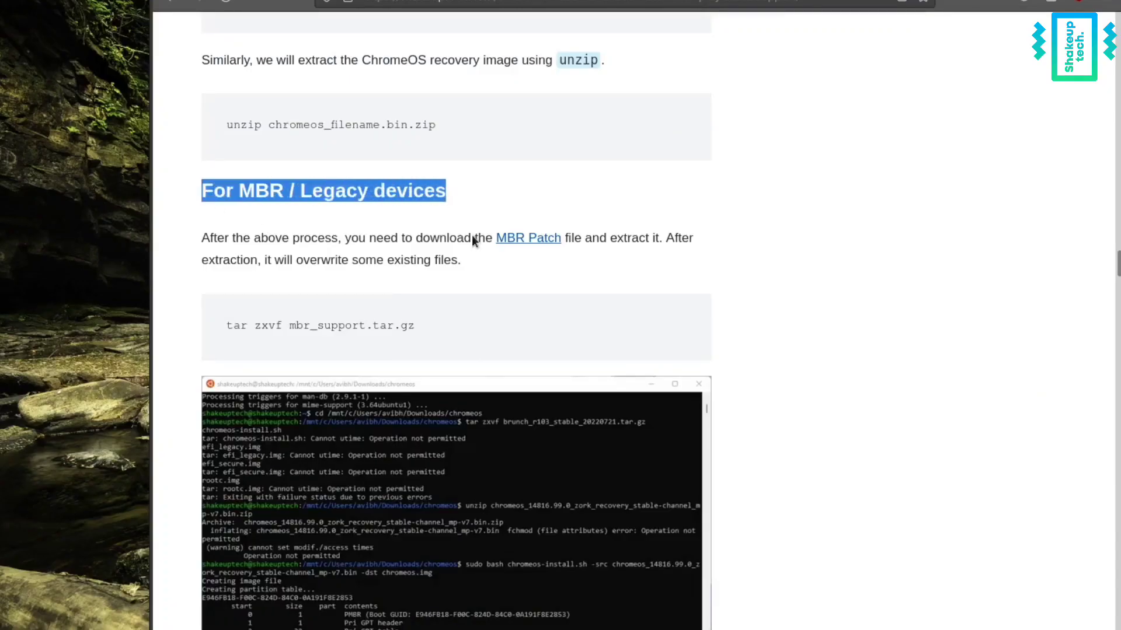
{"action": "left_click", "coordinate": [482, 315]}
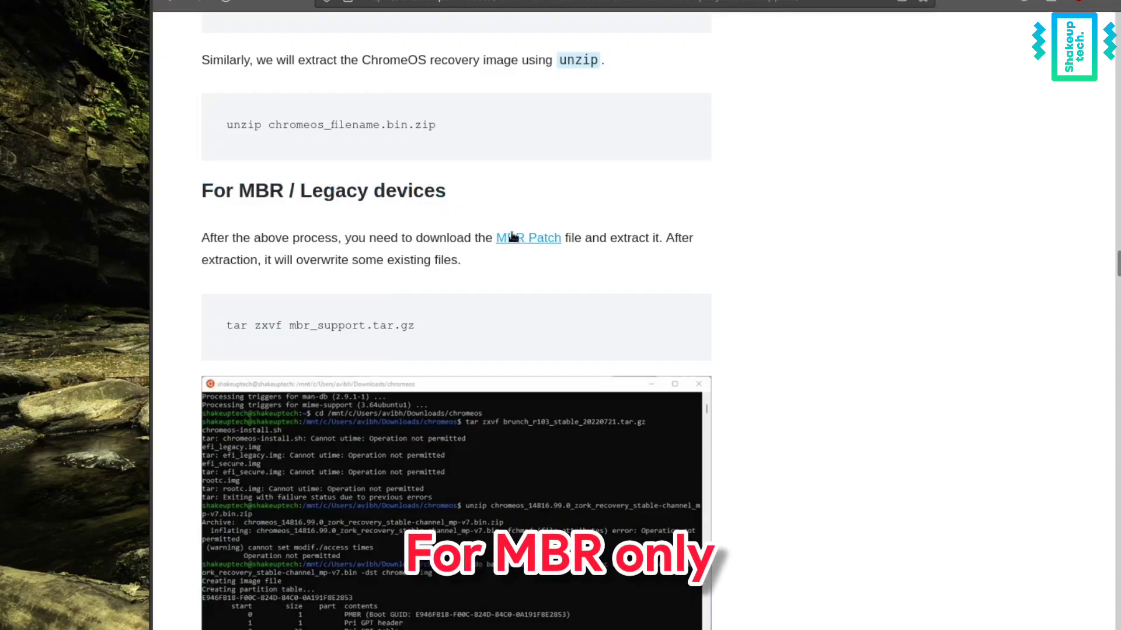
{"action": "left_click_drag", "start_coordinate": [228, 326], "coordinate": [426, 326]}
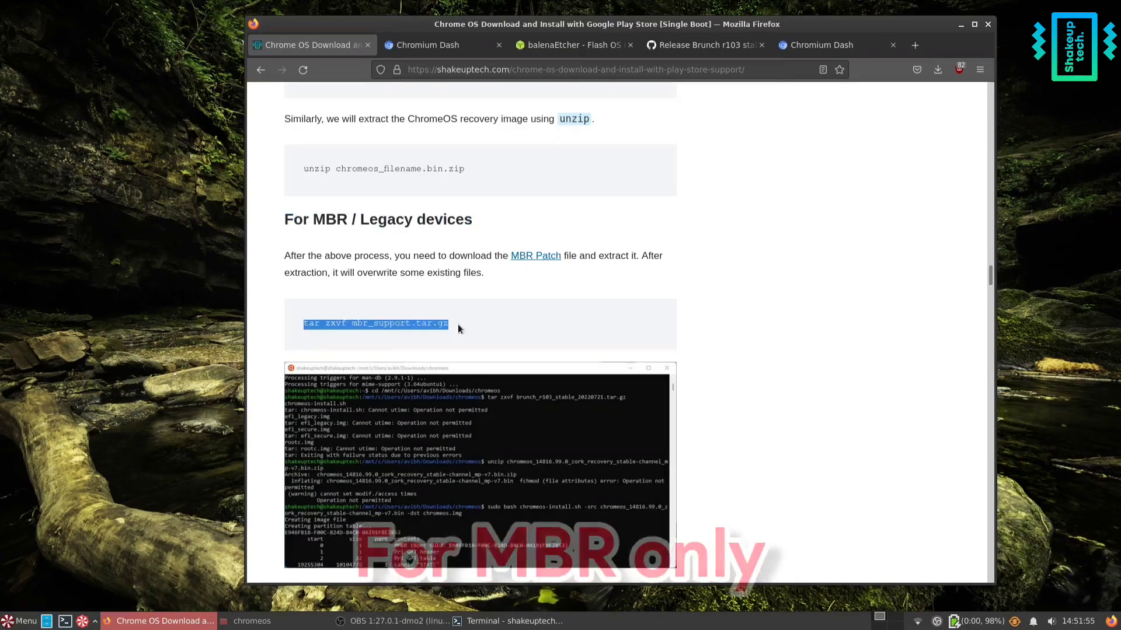
{"action": "left_click", "coordinate": [516, 352]}
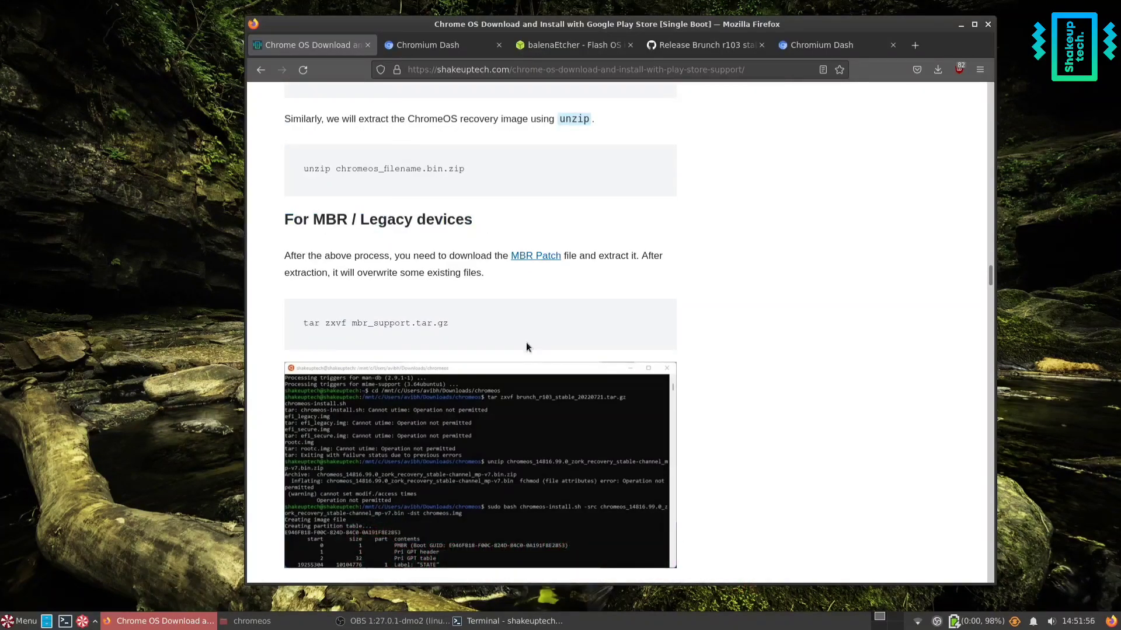
{"action": "scroll", "coordinate": [528, 348], "scroll_direction": "down", "scroll_amount": 7}
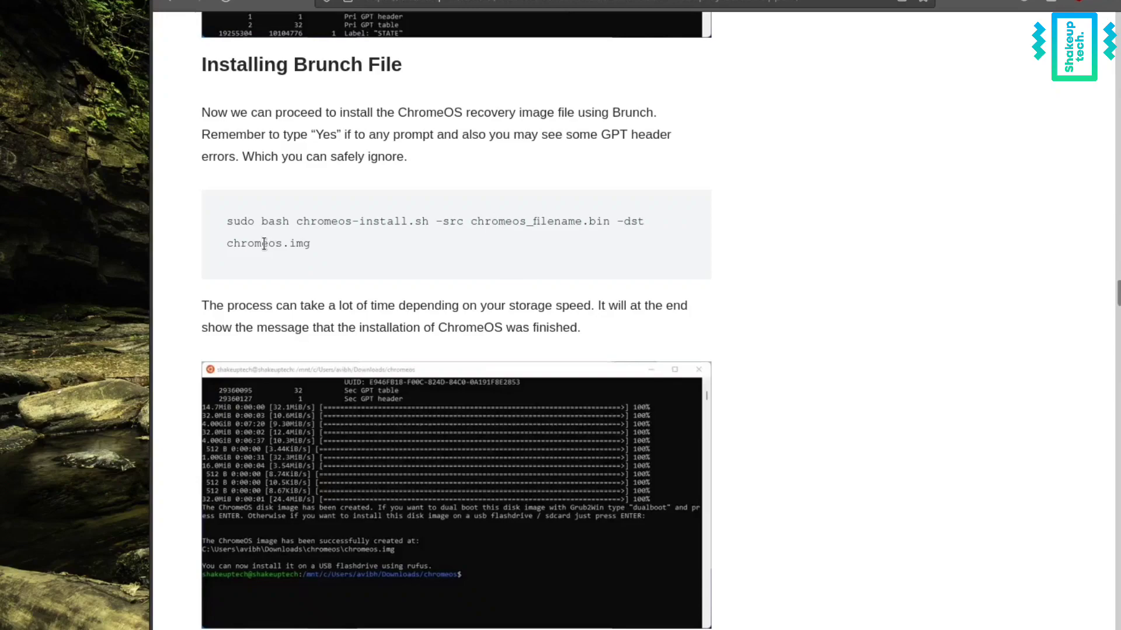
{"action": "left_click_drag", "start_coordinate": [229, 223], "coordinate": [312, 245]}
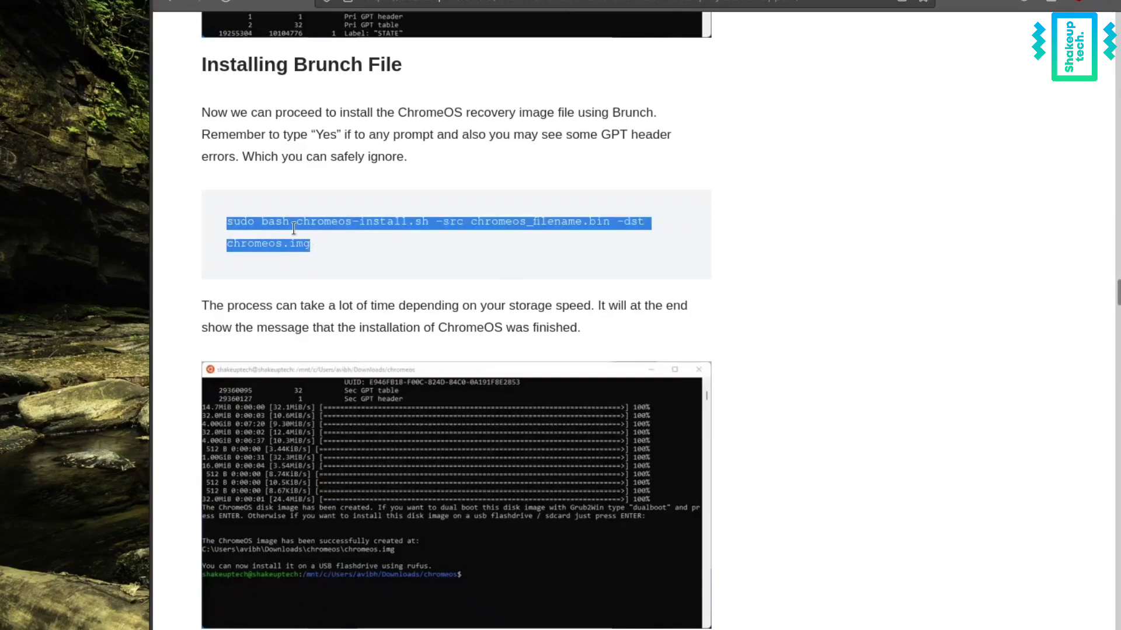
{"action": "right_click", "coordinate": [293, 225]}
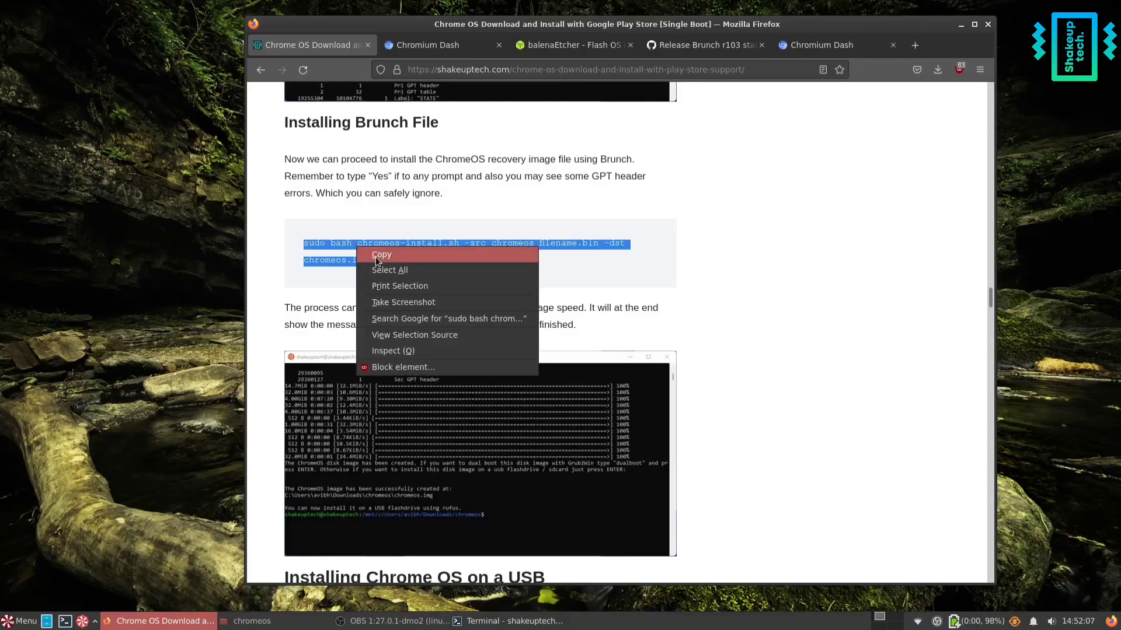
{"action": "left_click", "coordinate": [321, 237]}
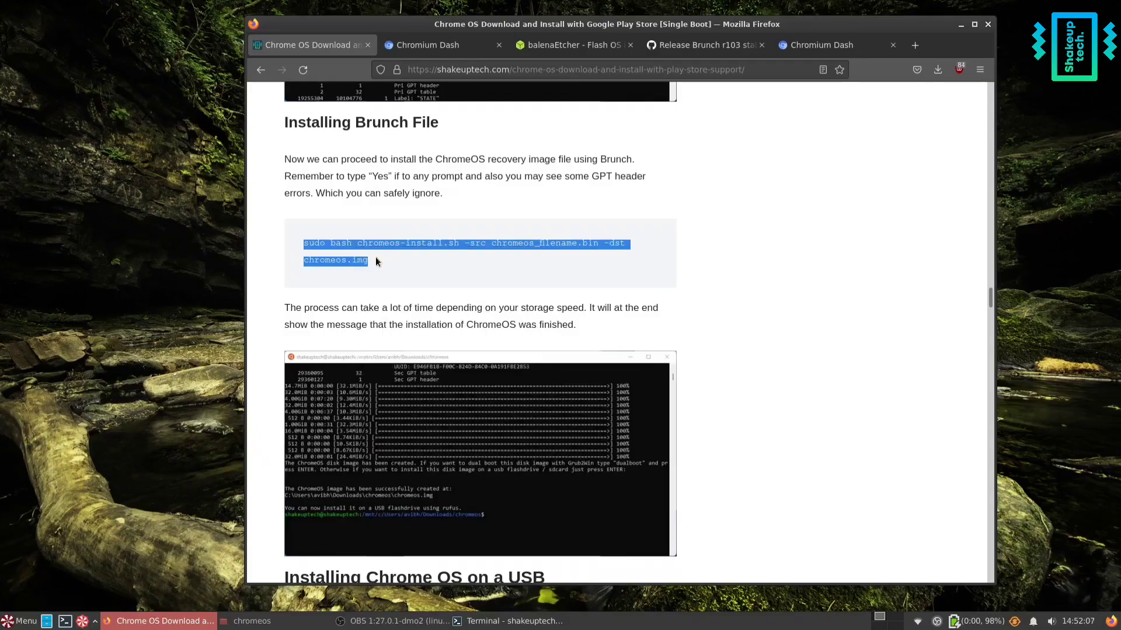
{"action": "left_click", "coordinate": [530, 620]}
- Paste the chromeos-install.sh command into Terminal and delete the chromeos_filename.bin placeholder
{"action": "right_click", "coordinate": [579, 356]}
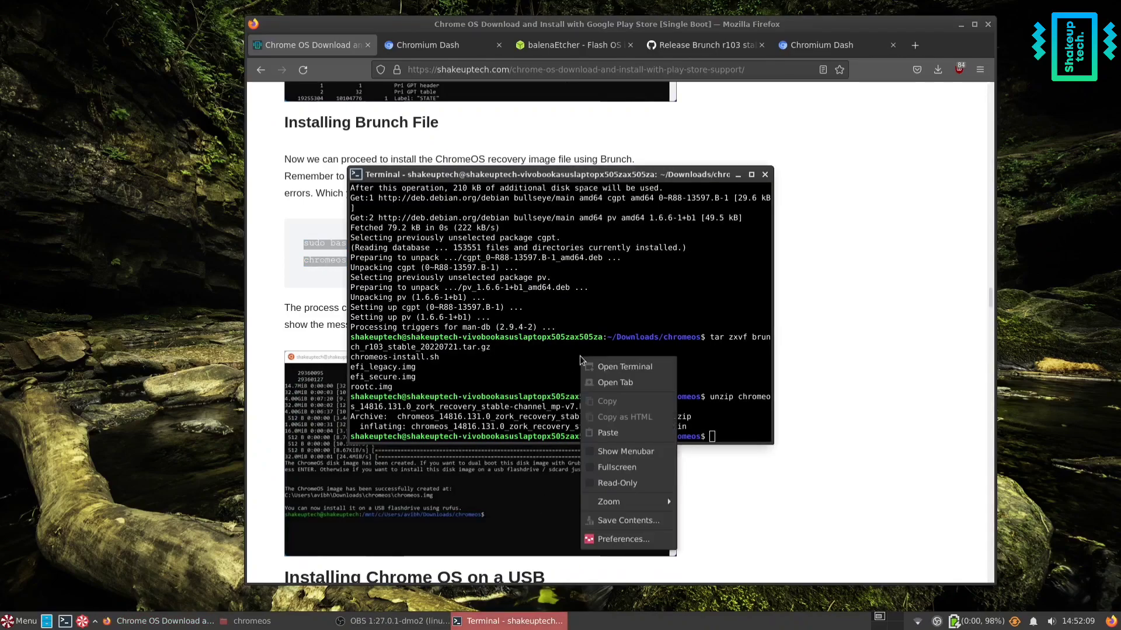
{"action": "left_click", "coordinate": [606, 433]}
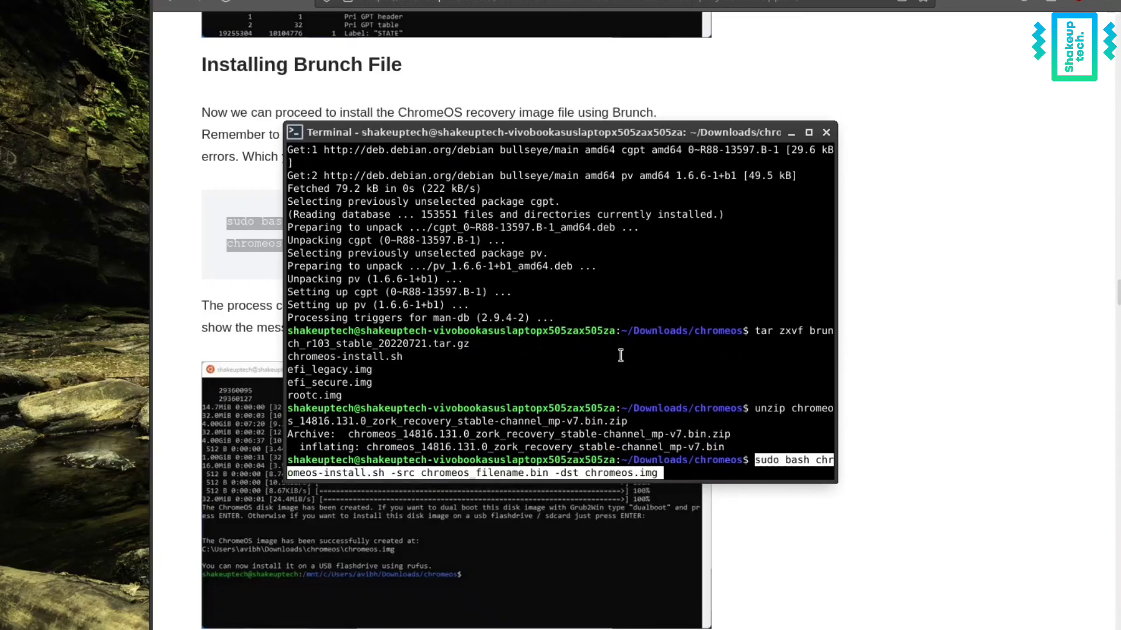
{"action": "key", "text": "Left"}
{"action": "key", "text": "Left"}
{"action": "key", "text": "Left"}
{"action": "key", "text": "Left"}
{"action": "key", "text": "Left"}
{"action": "key", "text": "Left"}
{"action": "key", "text": "Left"}
{"action": "key", "text": "Left"}
{"action": "key", "text": "Left"}
{"action": "key", "text": "Left"}
{"action": "key", "text": "Left"}
{"action": "key", "text": "Left"}
{"action": "key", "text": "Left"}
{"action": "key", "text": "Left"}
{"action": "key", "text": "Left"}
{"action": "key", "text": "Left"}
{"action": "key", "text": "Left"}
{"action": "key", "text": "Left"}
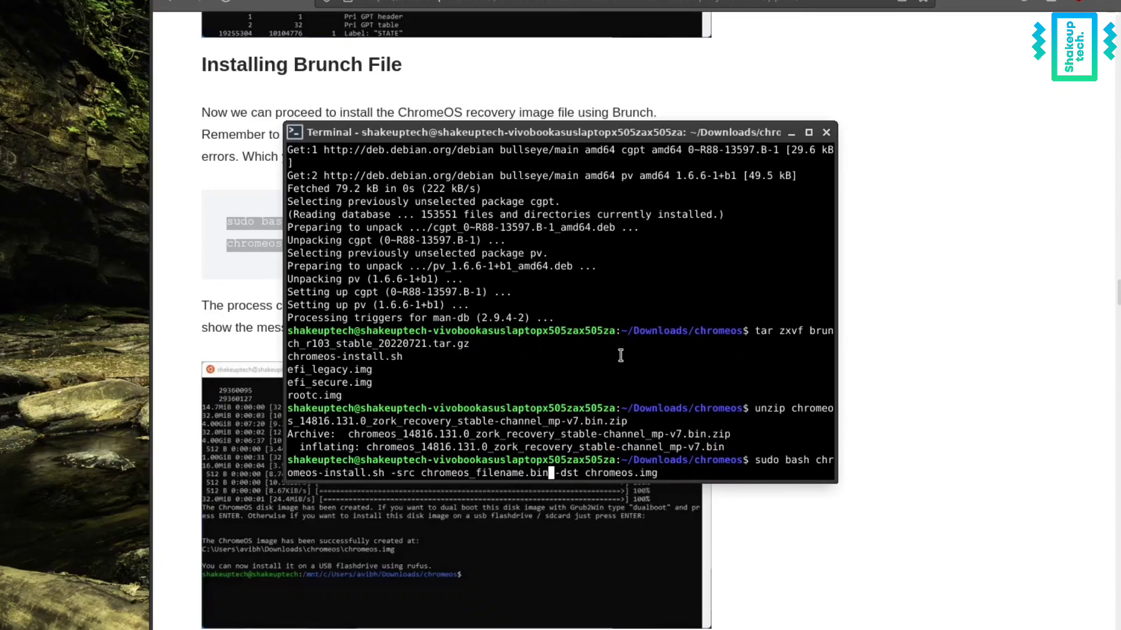
{"action": "key", "text": "BackSpace"}
{"action": "key", "text": "BackSpace"}
{"action": "key", "text": "BackSpace"}
{"action": "key", "text": "BackSpace"}
{"action": "key", "text": "BackSpace"}
{"action": "key", "text": "BackSpace"}
{"action": "key", "text": "BackSpace"}
{"action": "key", "text": "BackSpace"}
{"action": "key", "text": "BackSpace"}
{"action": "key", "text": "BackSpace"}
{"action": "key", "text": "BackSpace"}
{"action": "key", "text": "BackSpace"}
{"action": "key", "text": "BackSpace"}
{"action": "key", "text": "BackSpace"}
{"action": "key", "text": "BackSpace"}
{"action": "key", "text": "BackSpace"}
{"action": "key", "text": "BackSpace"}
{"action": "key", "text": "BackSpace"}
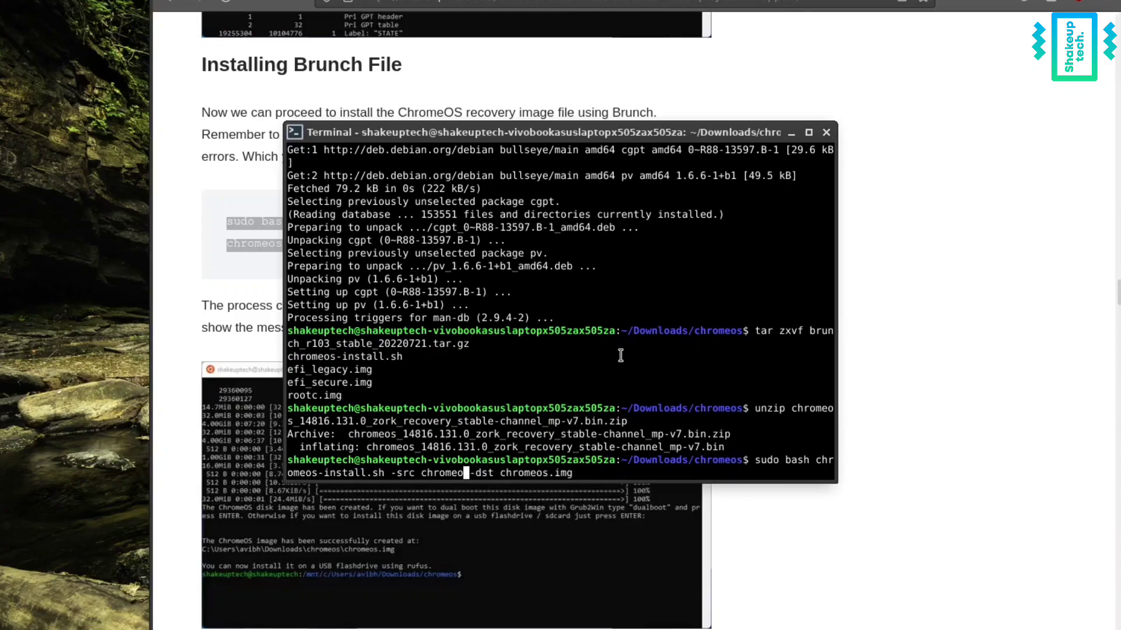
{"action": "key", "text": "BackSpace"}
{"action": "key", "text": "BackSpace"}
{"action": "key", "text": "BackSpace"}
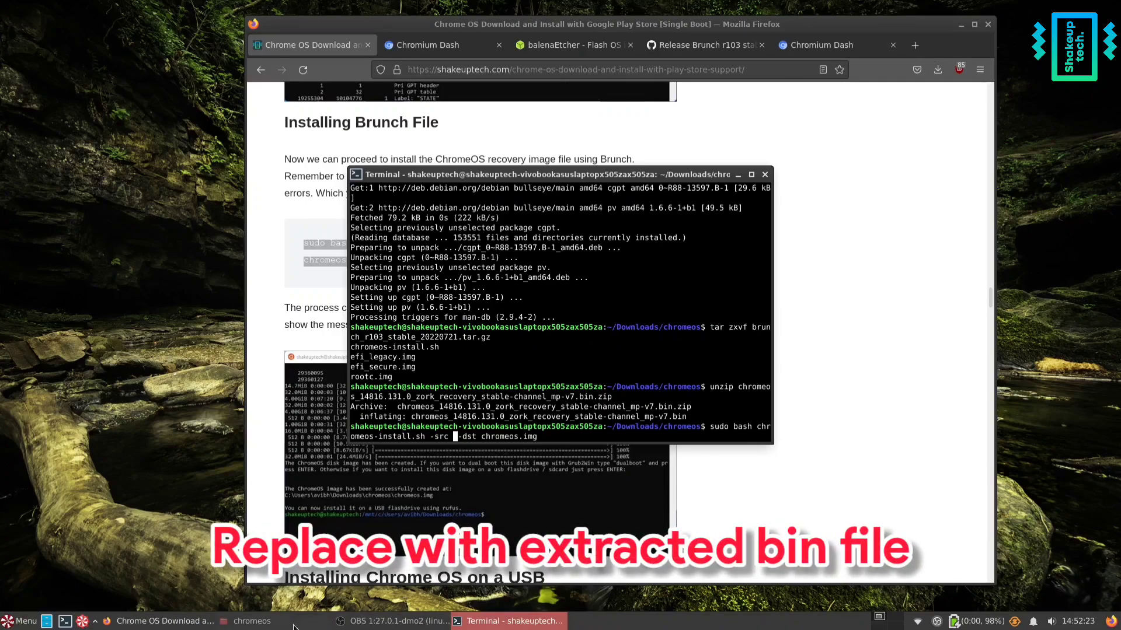
- Insert the recovery .bin name after -src, run the Brunch install, then view balenaEtcher's download page
{"action": "left_click", "coordinate": [257, 621]}
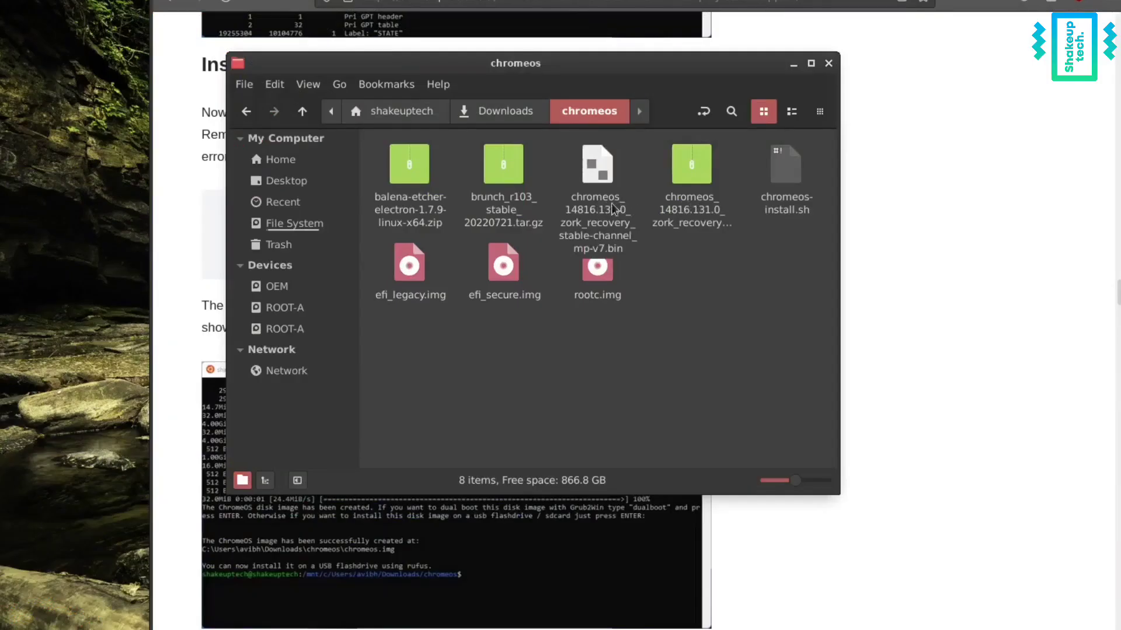
{"action": "right_click", "coordinate": [583, 229]}
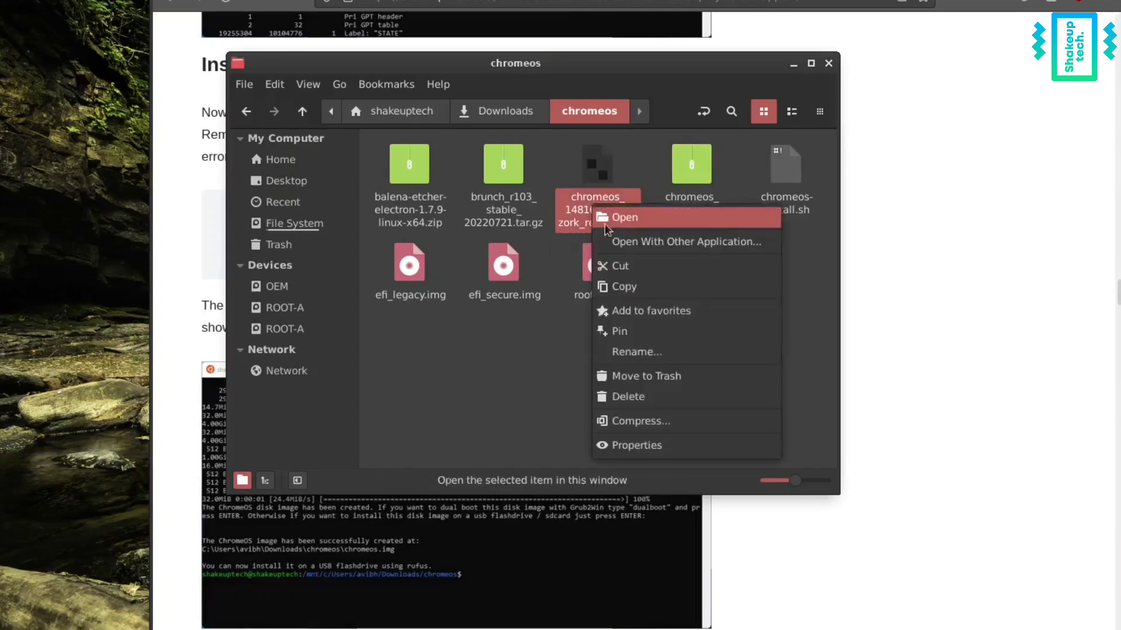
{"action": "left_click", "coordinate": [629, 350]}
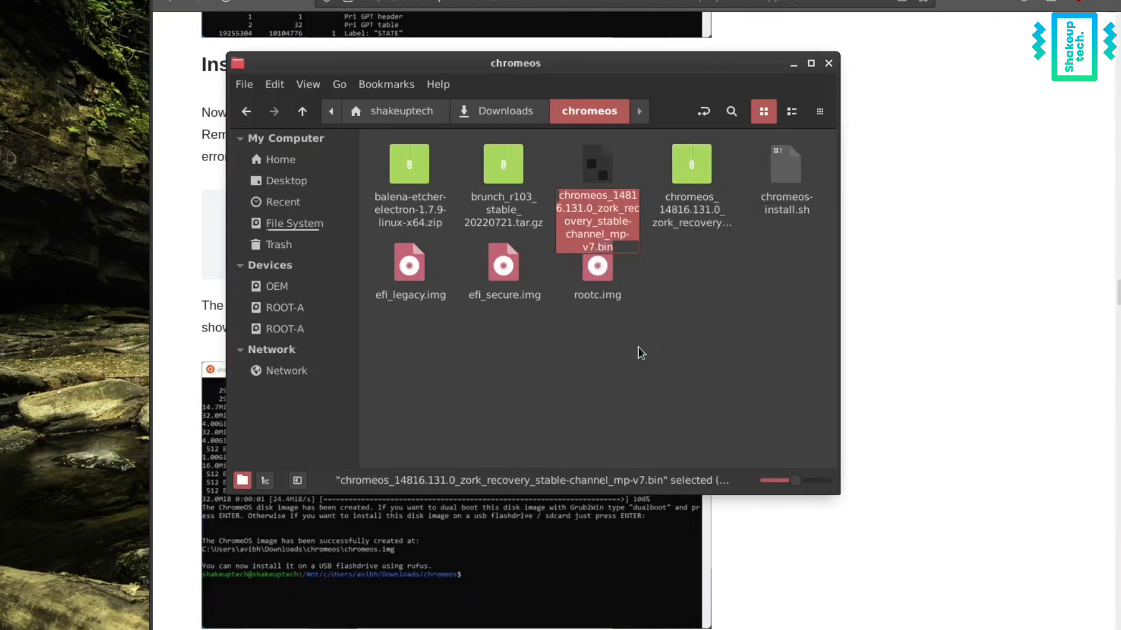
{"action": "left_click", "coordinate": [690, 380]}
{"action": "left_click", "coordinate": [792, 66]}
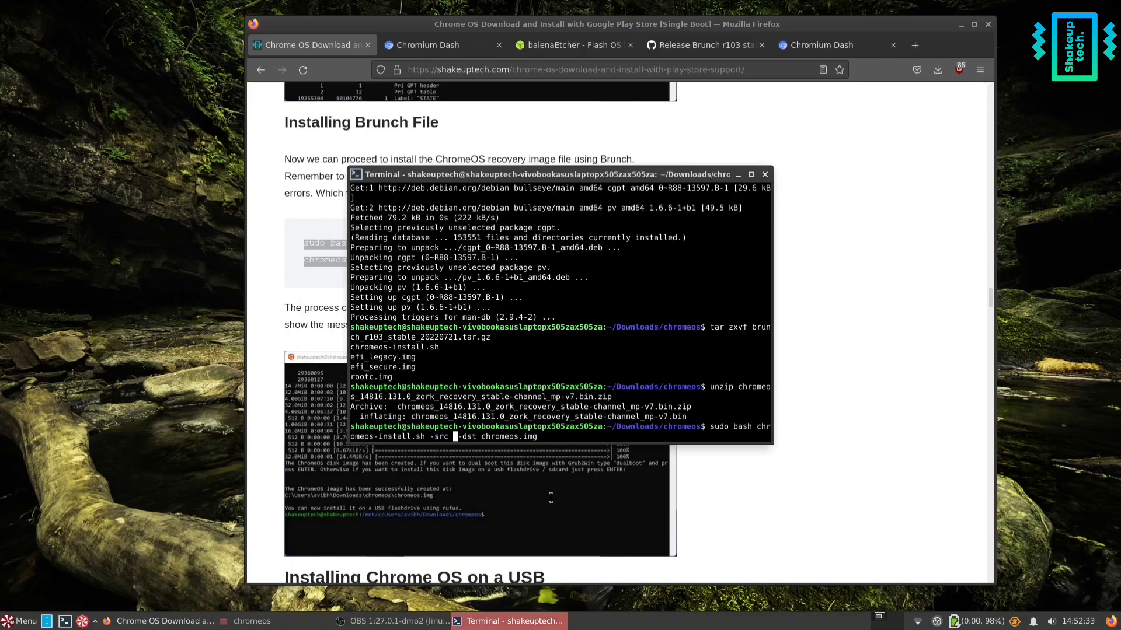
{"action": "right_click", "coordinate": [557, 341]}
{"action": "left_click", "coordinate": [596, 419]}
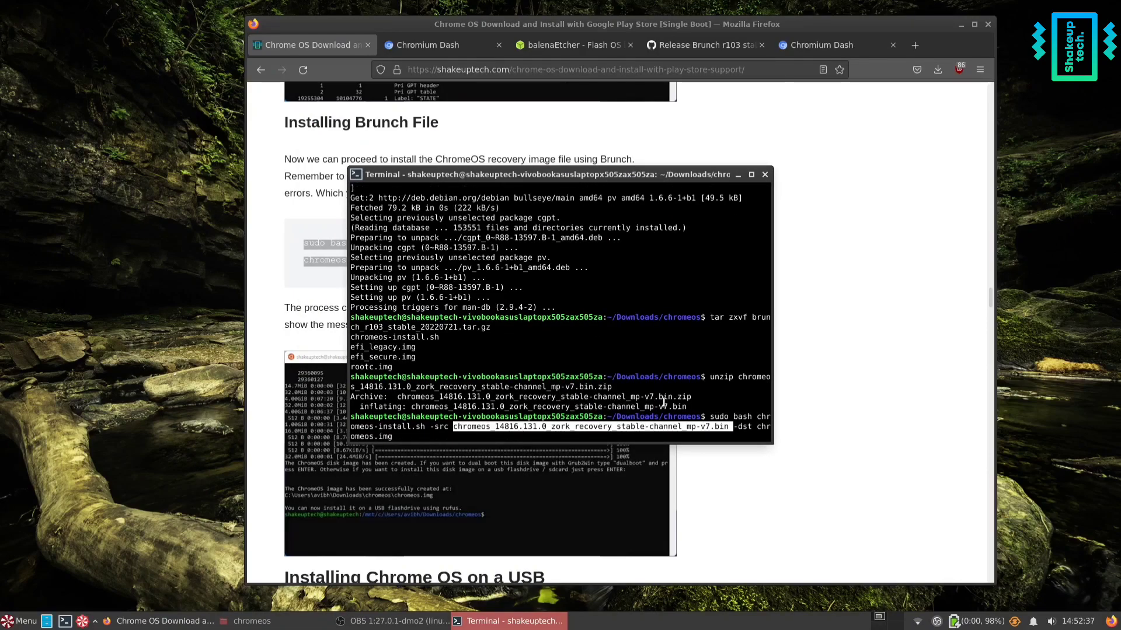
{"action": "key", "text": "Return"}
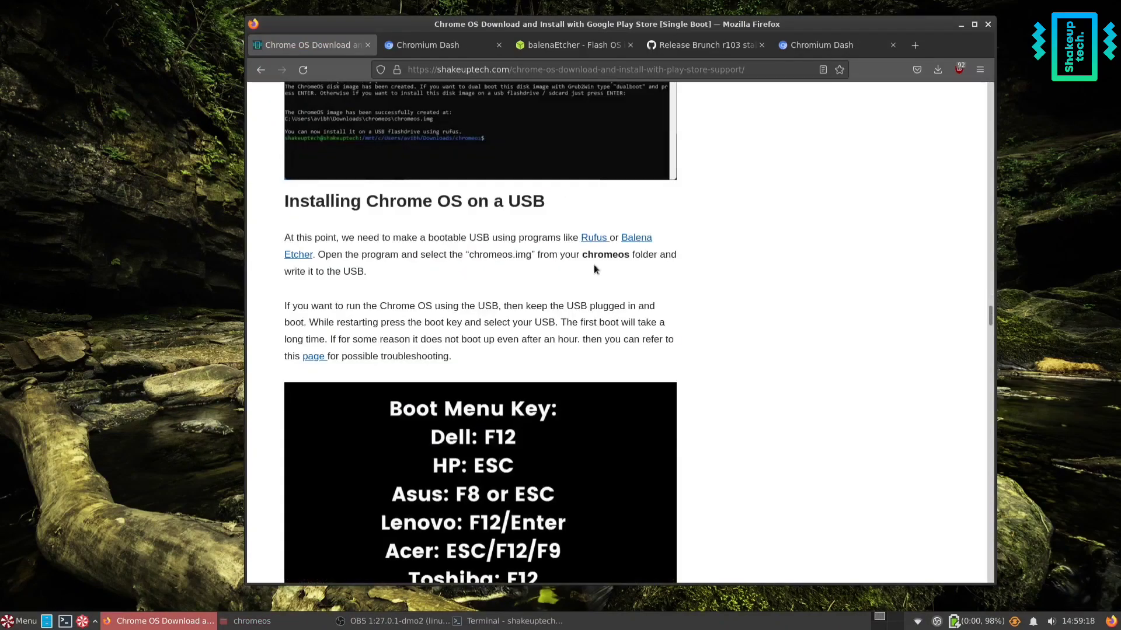
{"action": "scroll", "coordinate": [593, 264], "scroll_direction": "down", "scroll_amount": 1}
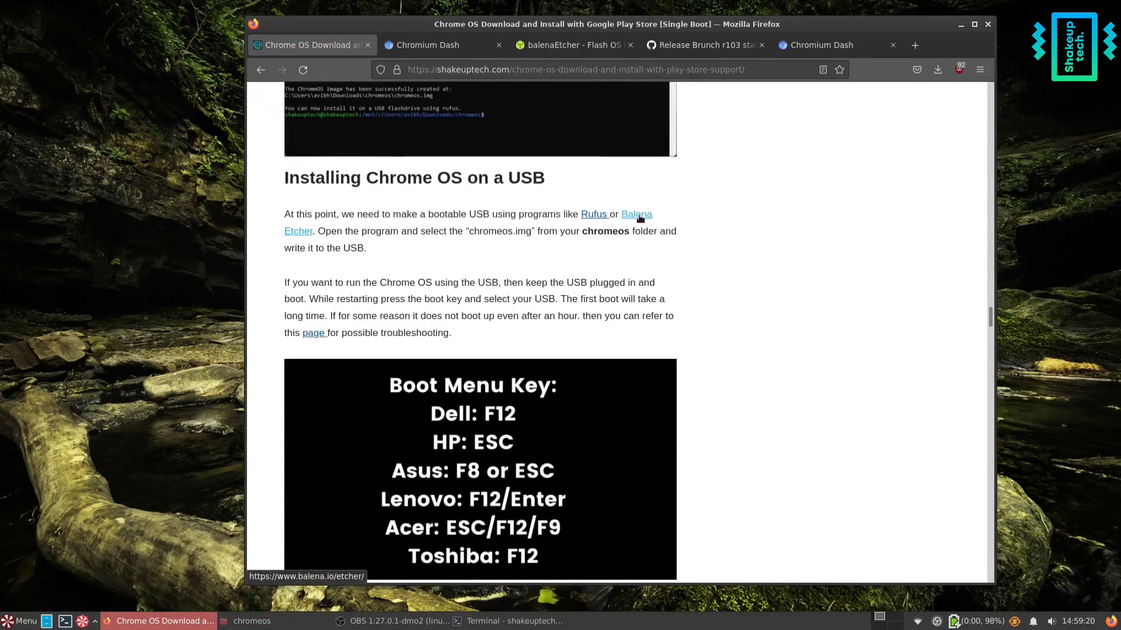
{"action": "left_click", "coordinate": [564, 55]}
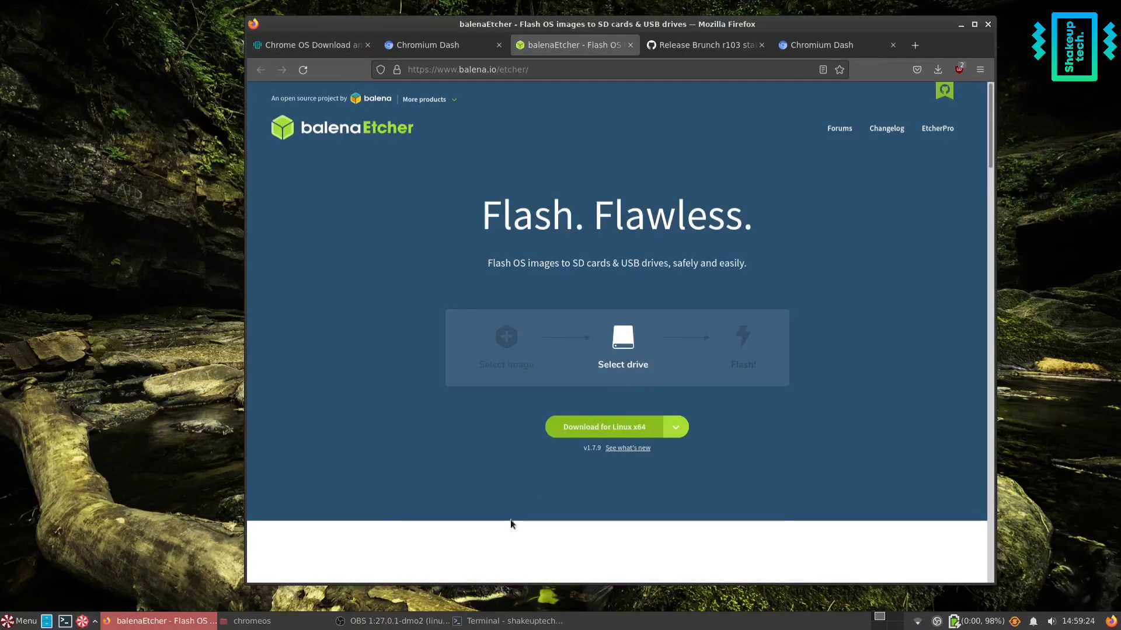
- Extract balena-etcher-electron-1.7.9-linux-x64.zip here and launch balenaEtcher-1.7.9-x64.AppImage
{"action": "left_click", "coordinate": [269, 620]}
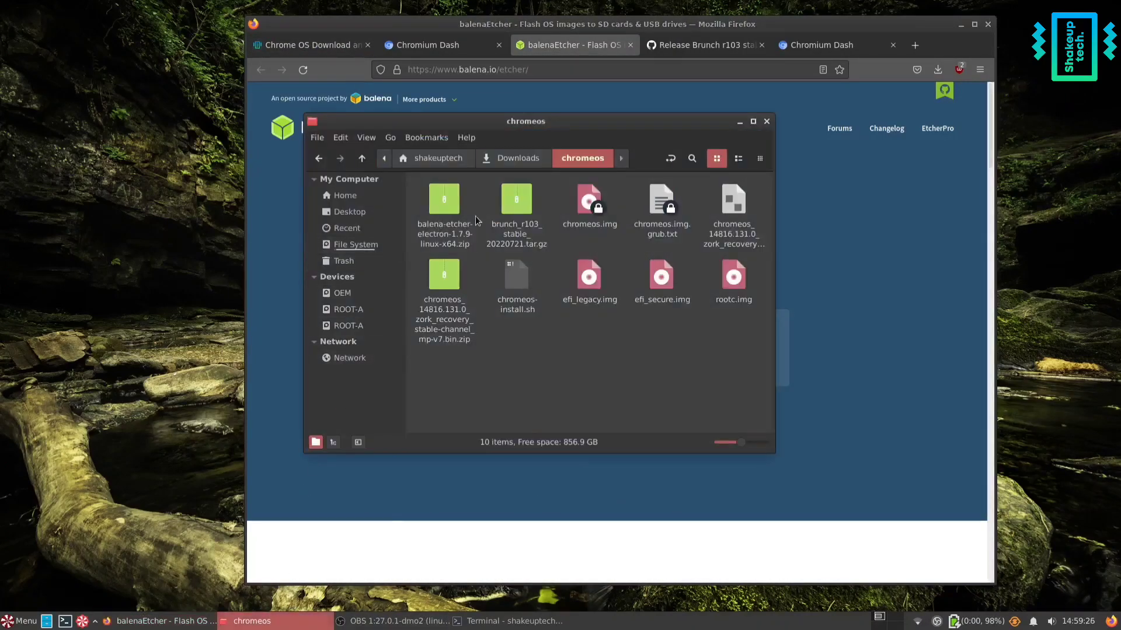
{"action": "left_click", "coordinate": [456, 219]}
{"action": "right_click", "coordinate": [457, 219]}
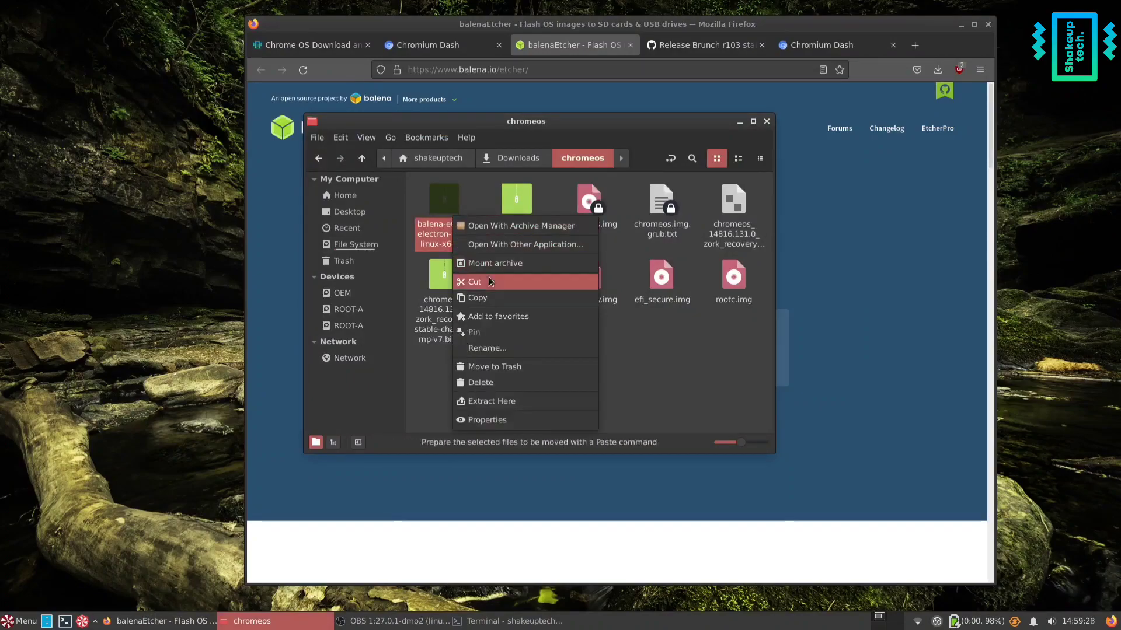
{"action": "left_click", "coordinate": [491, 401]}
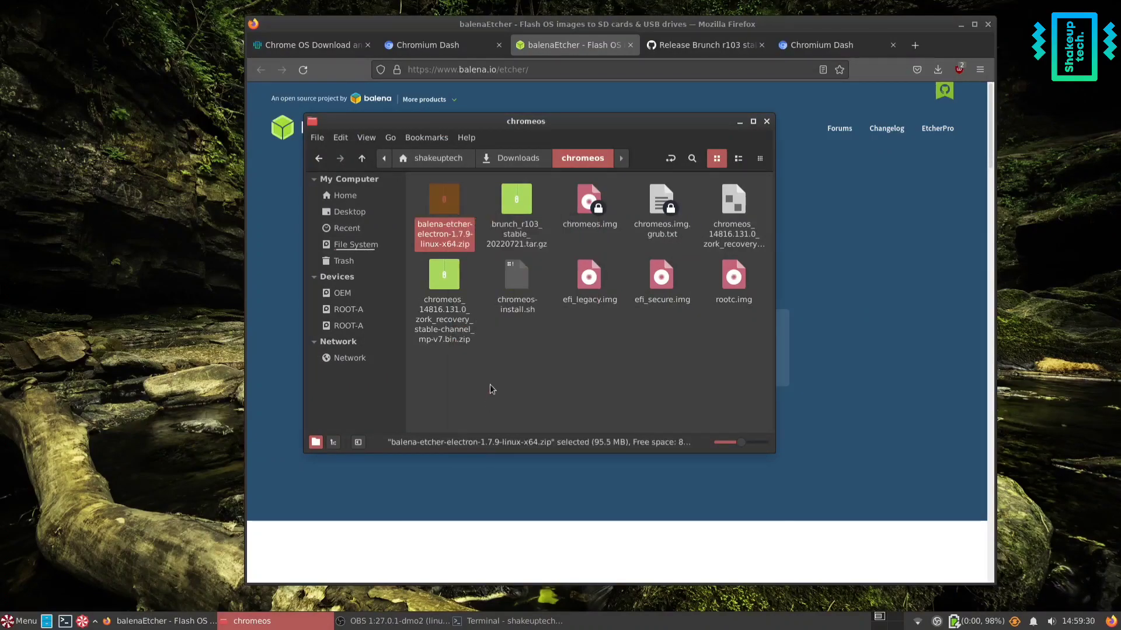
{"action": "left_click", "coordinate": [452, 229]}
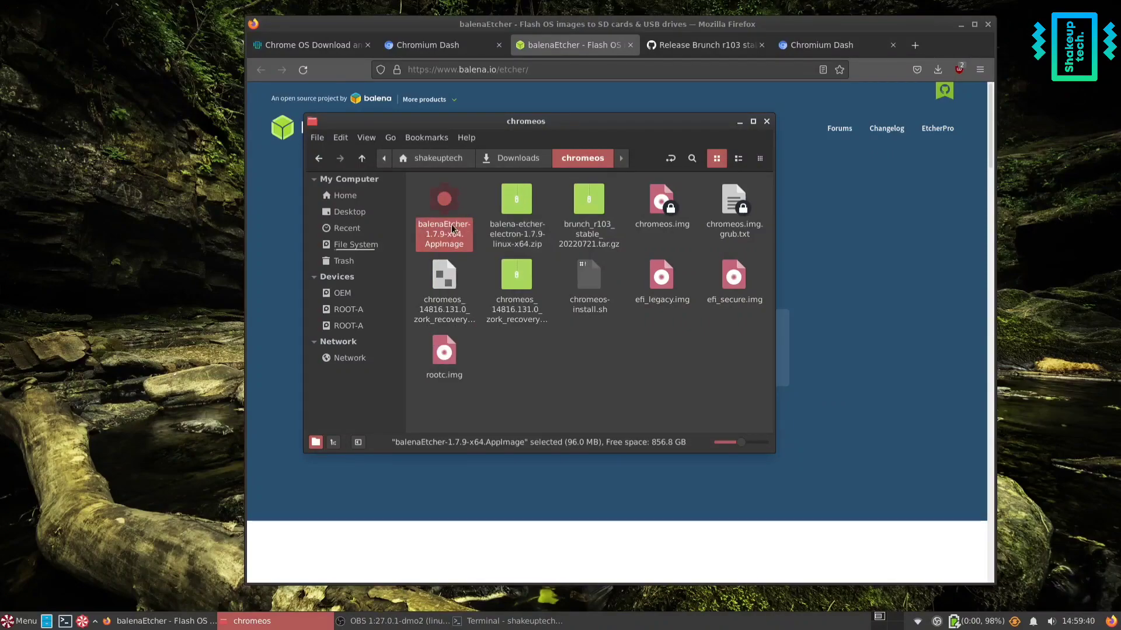
{"action": "double_click", "coordinate": [453, 229]}
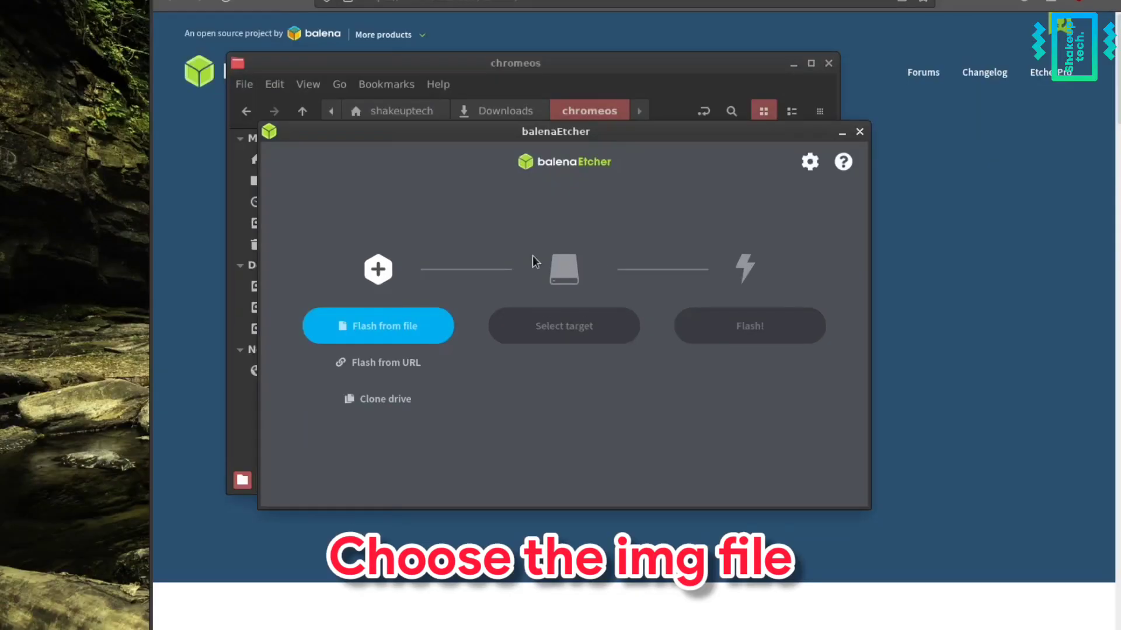
- Flash chromeos.img onto the 16.2 GB PeppermintOS SRT USB drive
{"action": "left_click", "coordinate": [380, 330]}
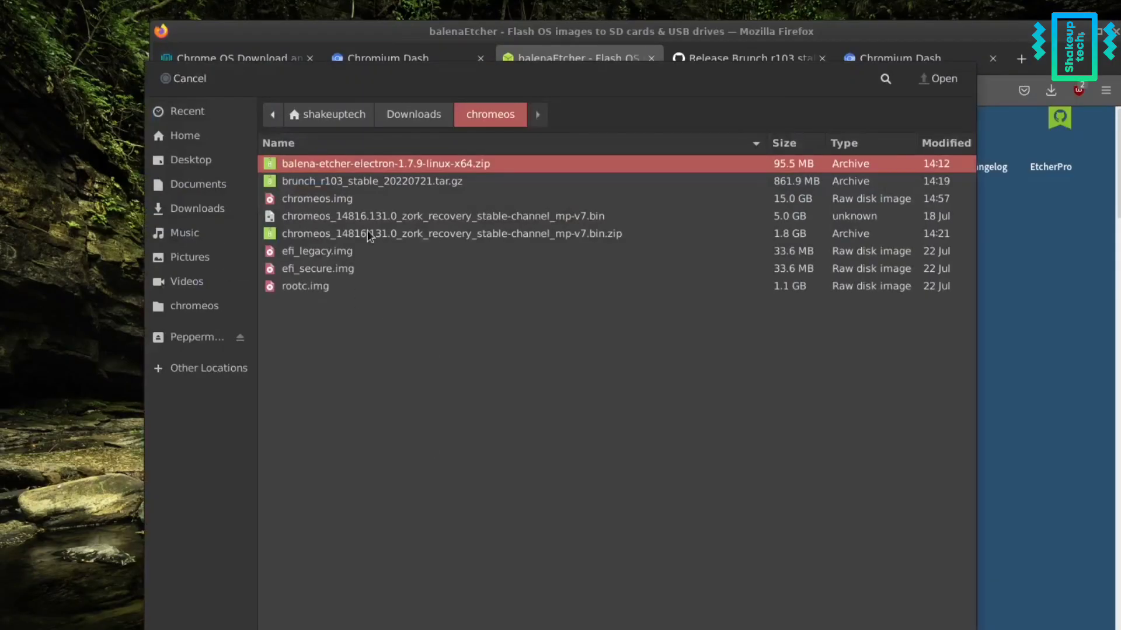
{"action": "left_click", "coordinate": [347, 198]}
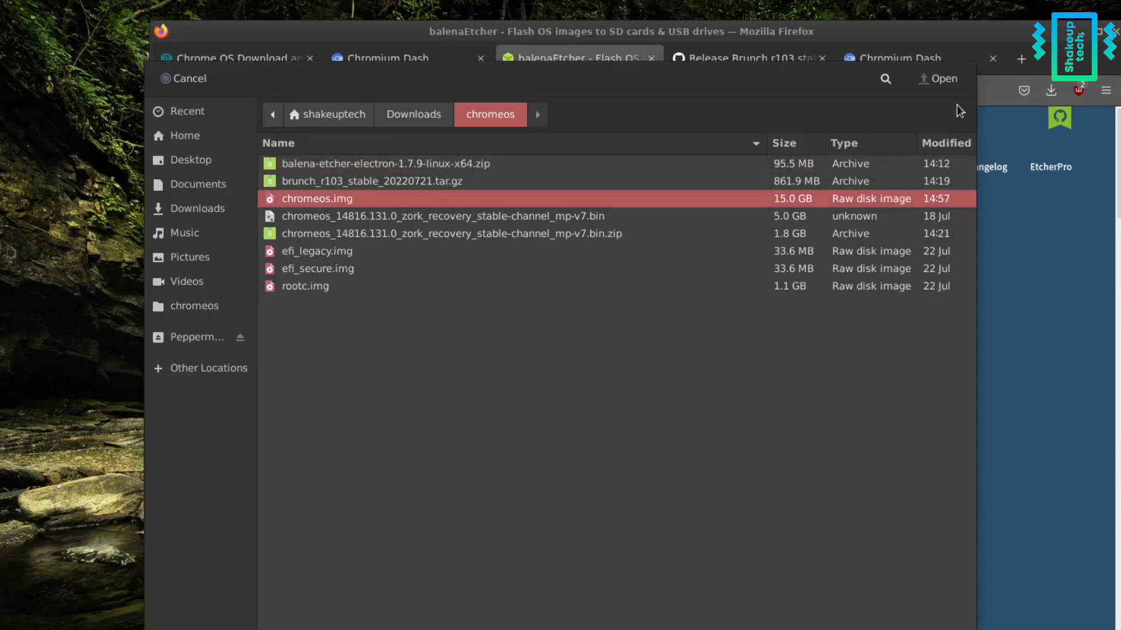
{"action": "left_click", "coordinate": [948, 80]}
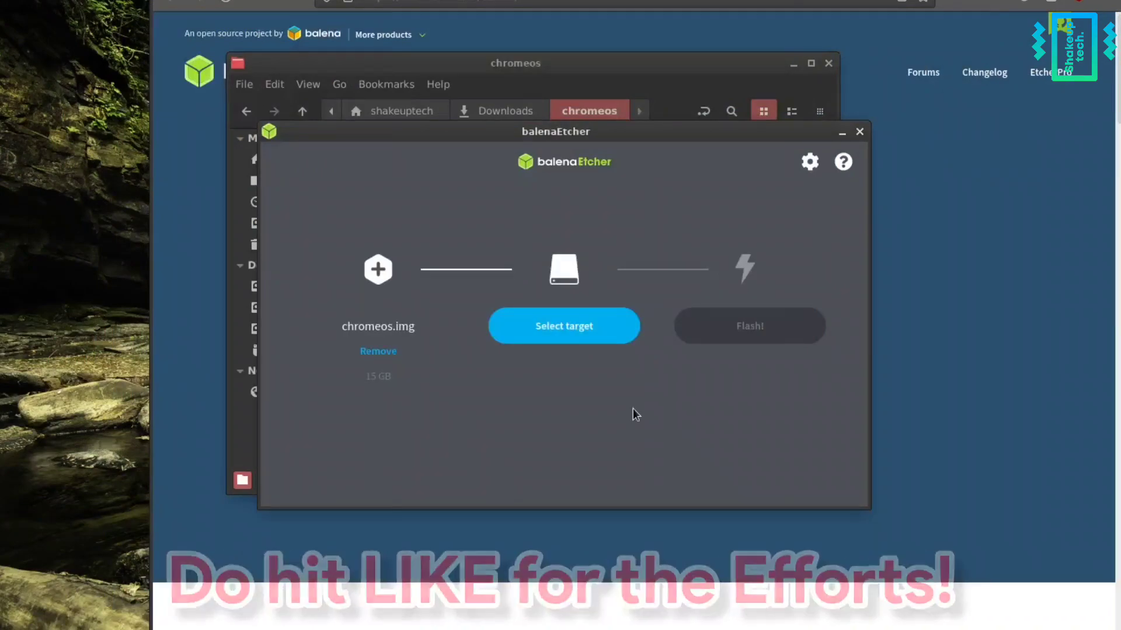
{"action": "left_click", "coordinate": [570, 331]}
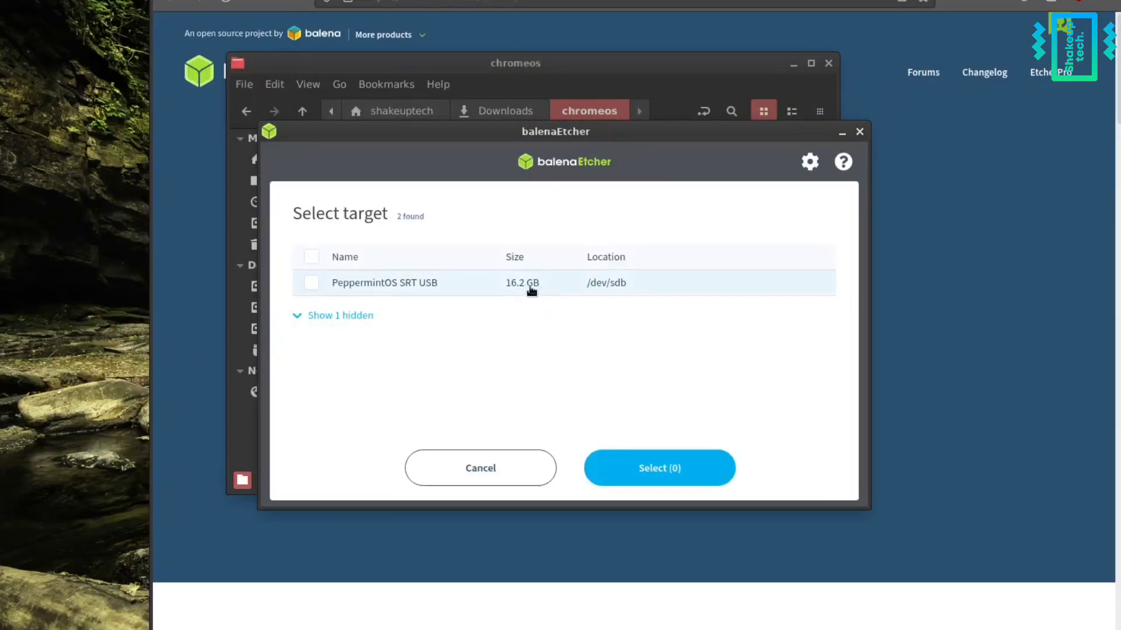
{"action": "left_click", "coordinate": [531, 290]}
{"action": "left_click", "coordinate": [646, 468]}
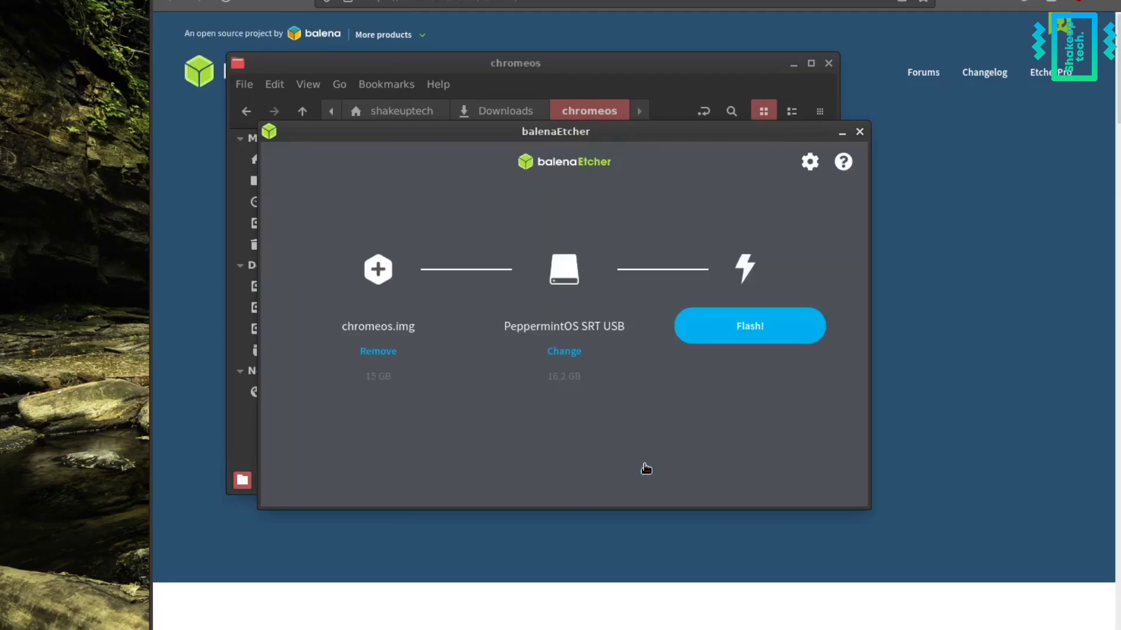
{"action": "left_click", "coordinate": [751, 326]}
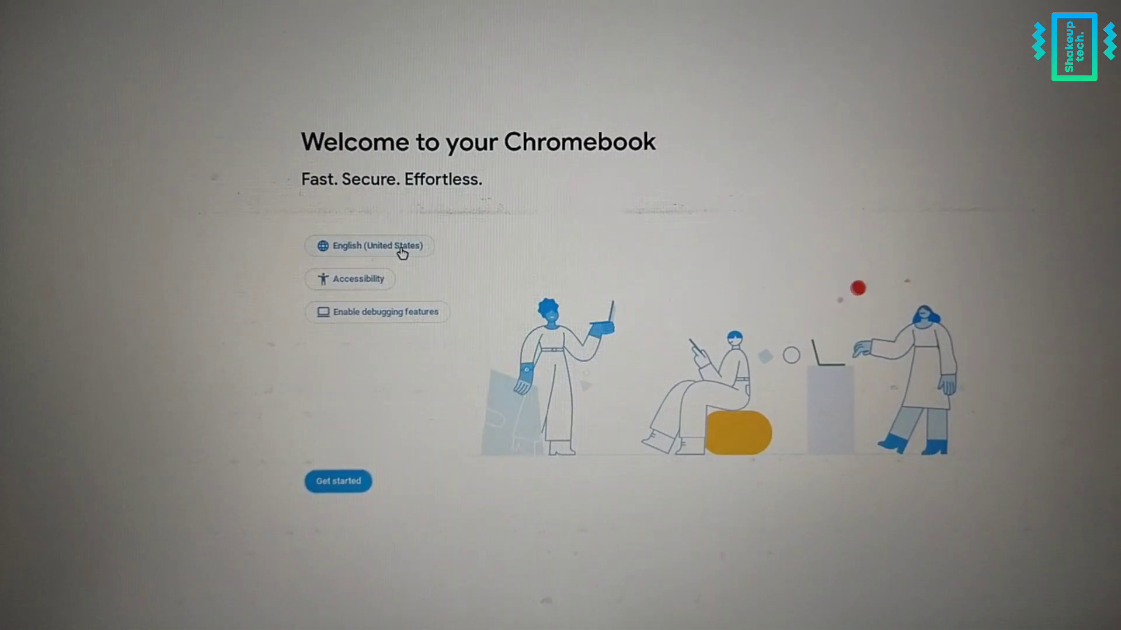
- Start the Chromebook setup from the Welcome to your Chromebook screen
{"action": "left_click", "coordinate": [353, 482]}
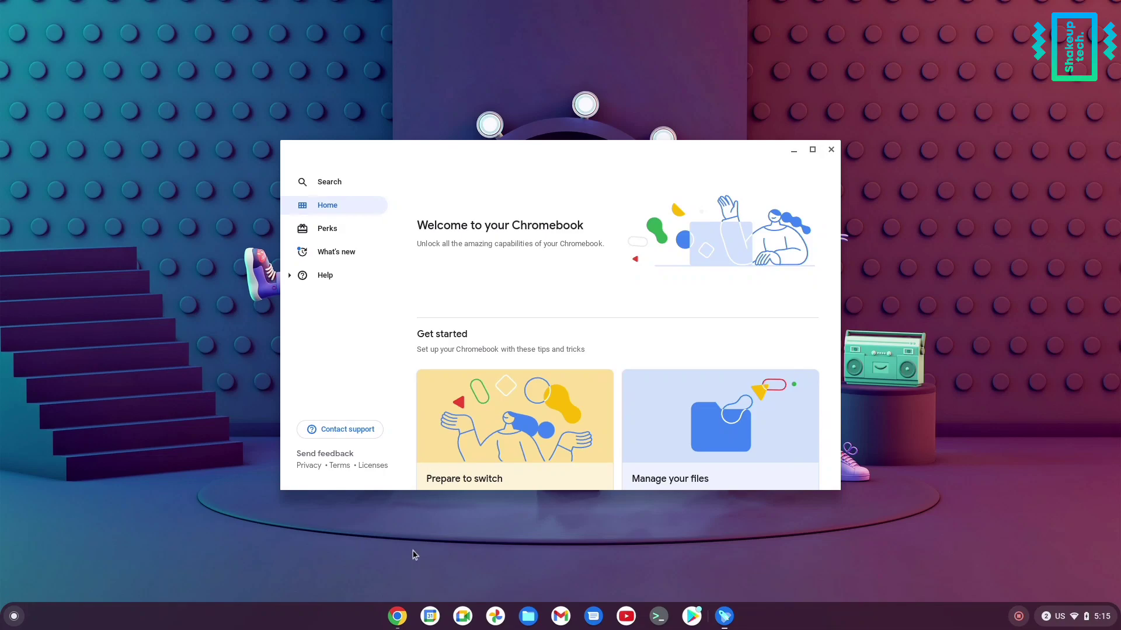
- Open crosh with Ctrl+Alt+T and enter the full shell
{"action": "left_click", "coordinate": [396, 617]}
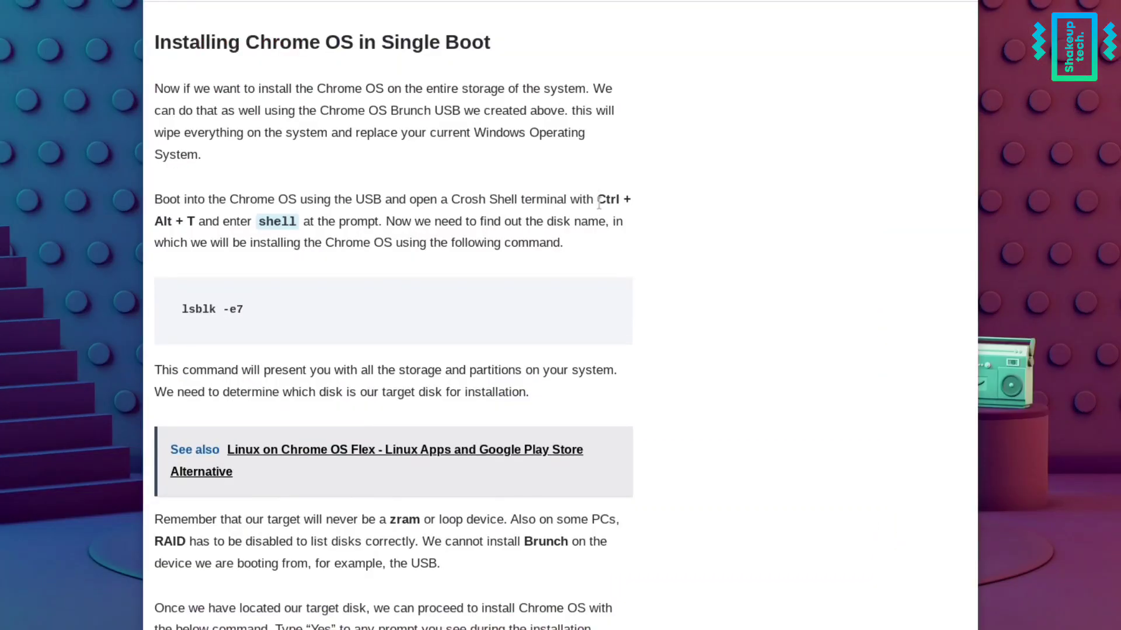
{"action": "left_click_drag", "start_coordinate": [598, 201], "coordinate": [201, 227]}
{"action": "left_click", "coordinate": [613, 123]}
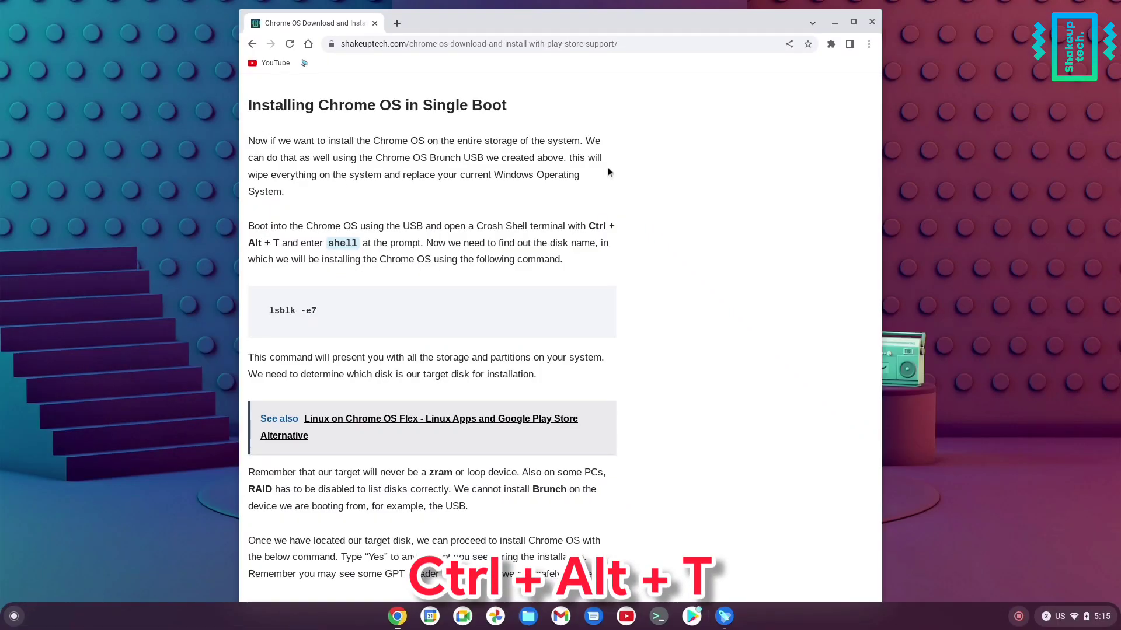
{"action": "key", "text": "ctrl+alt+t"}
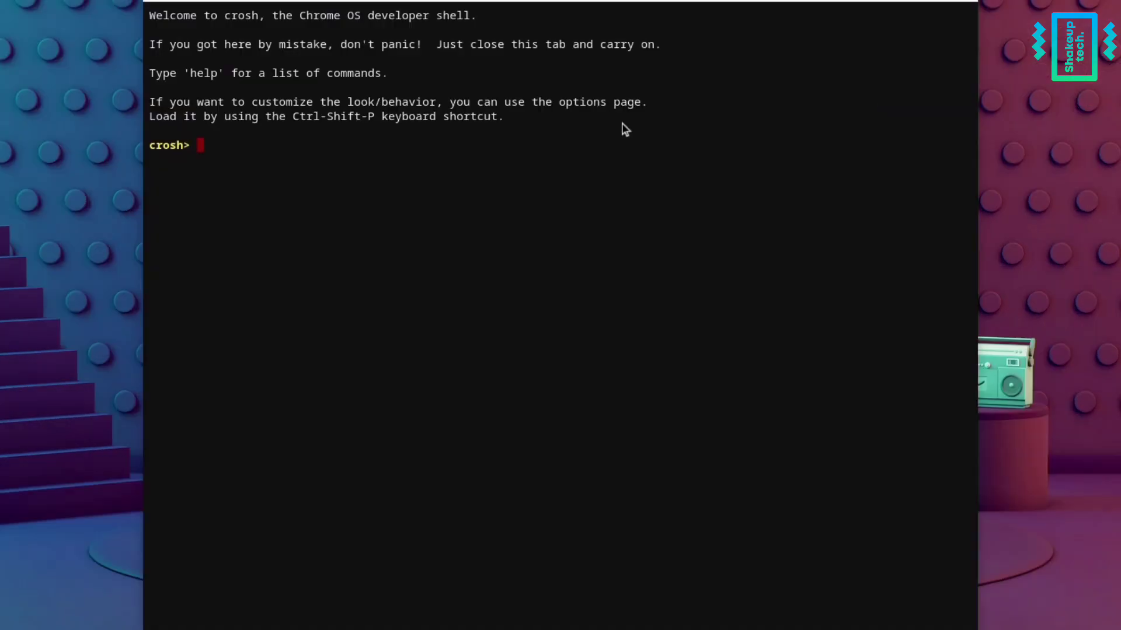
{"action": "type", "text": "shell"}
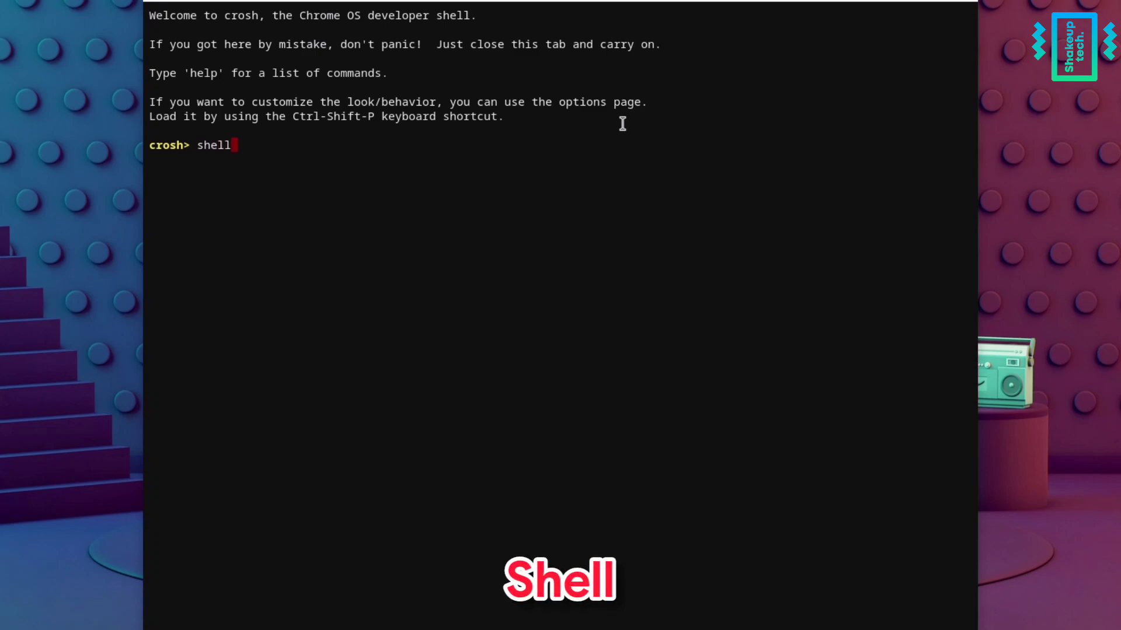
{"action": "key", "text": "Return"}
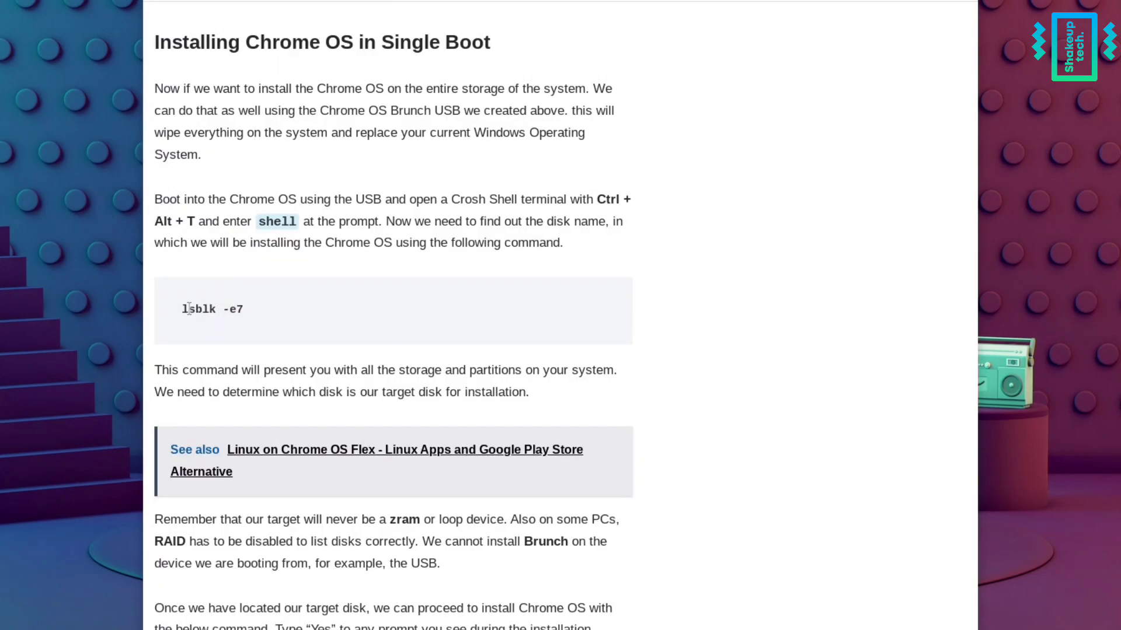
- Copy lsblk -e7 from the guide and paste it at the chronos@localhost prompt
{"action": "left_click_drag", "start_coordinate": [182, 311], "coordinate": [243, 311]}
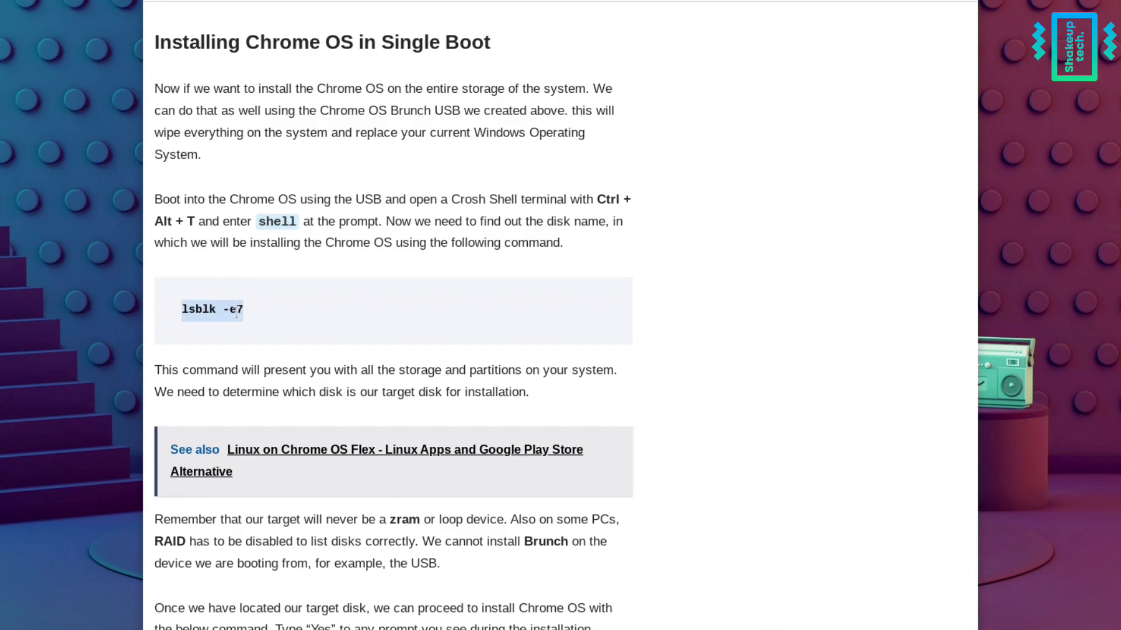
{"action": "right_click", "coordinate": [242, 318]}
{"action": "left_click", "coordinate": [273, 326]}
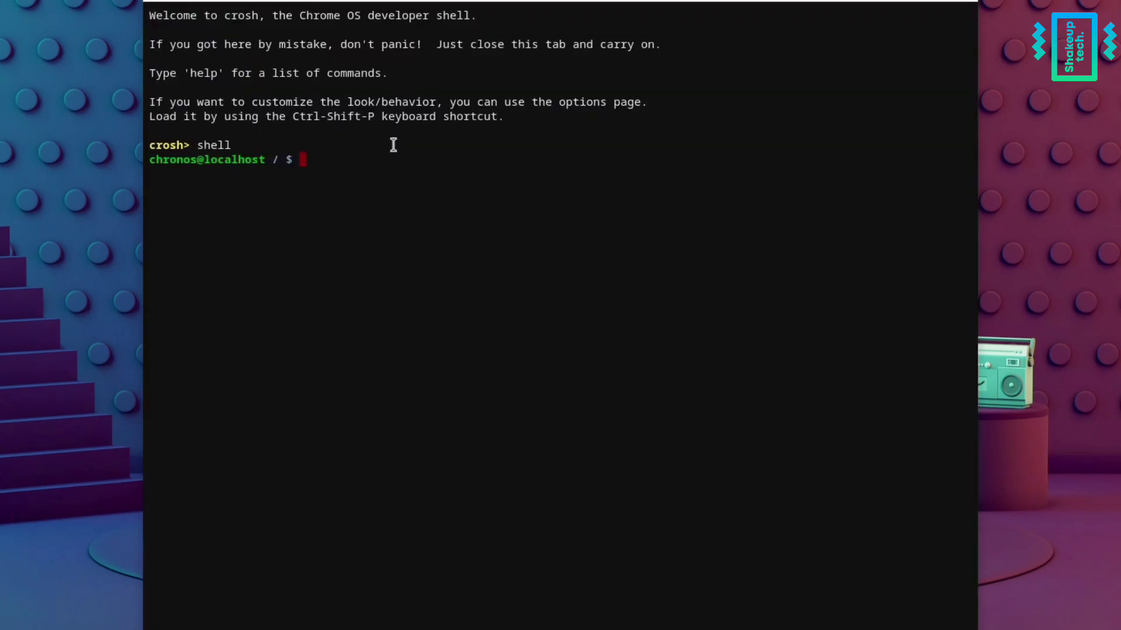
{"action": "key", "text": "ctrl+shift+v"}
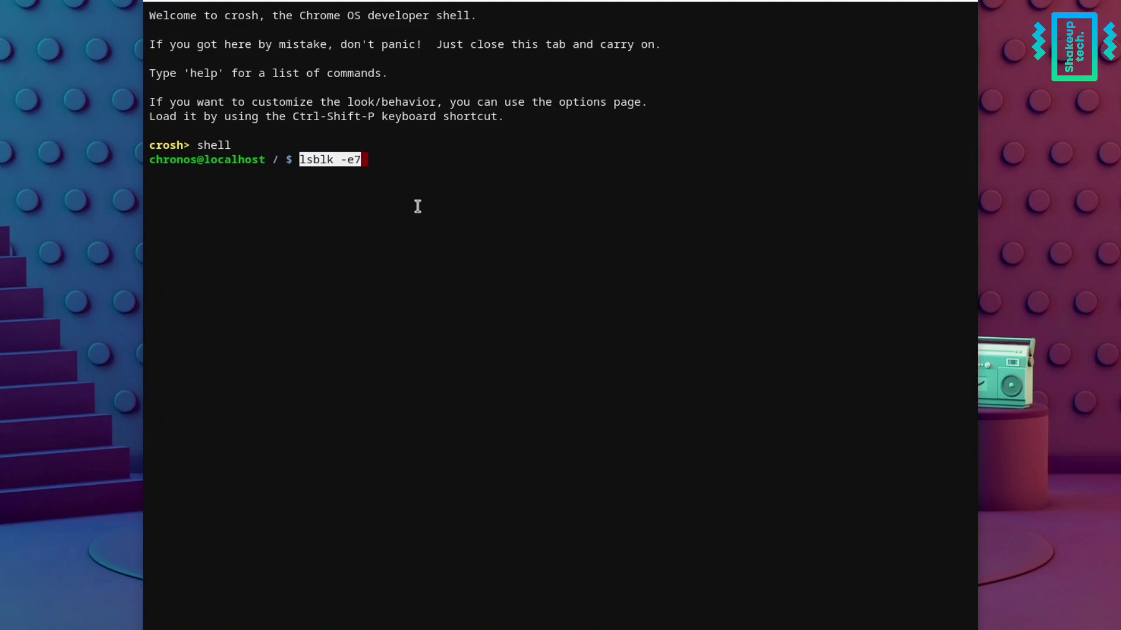
- Run lsblk -e7 to identify sda as the 931.5G internal disk, then copy the article's chromeos-install command
{"action": "key", "text": "Return"}
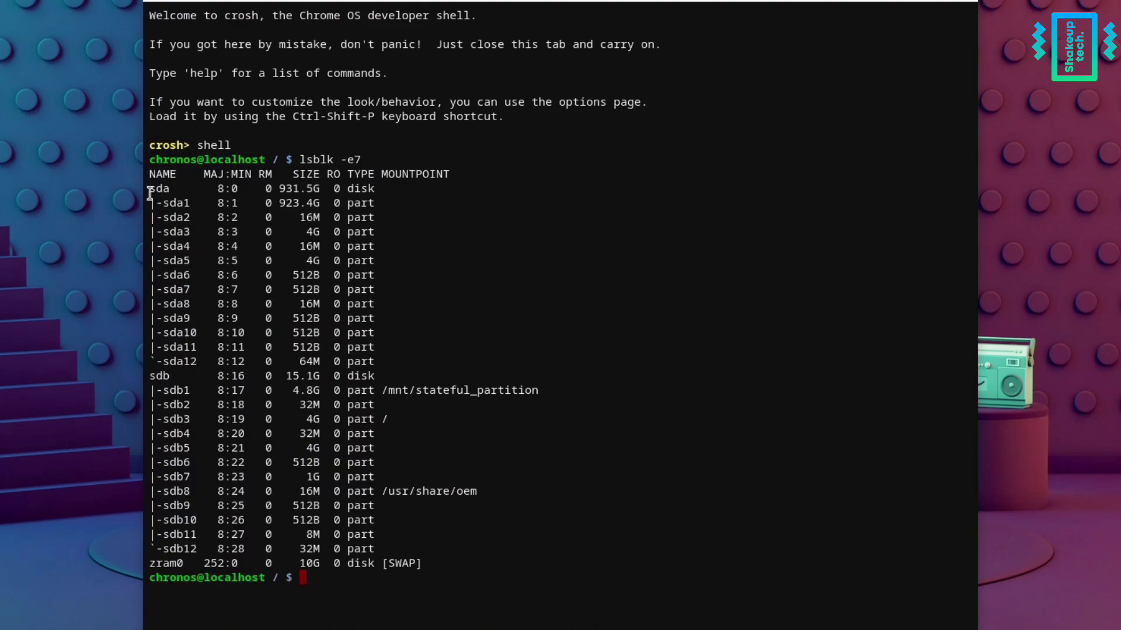
{"action": "left_click_drag", "start_coordinate": [152, 189], "coordinate": [378, 187]}
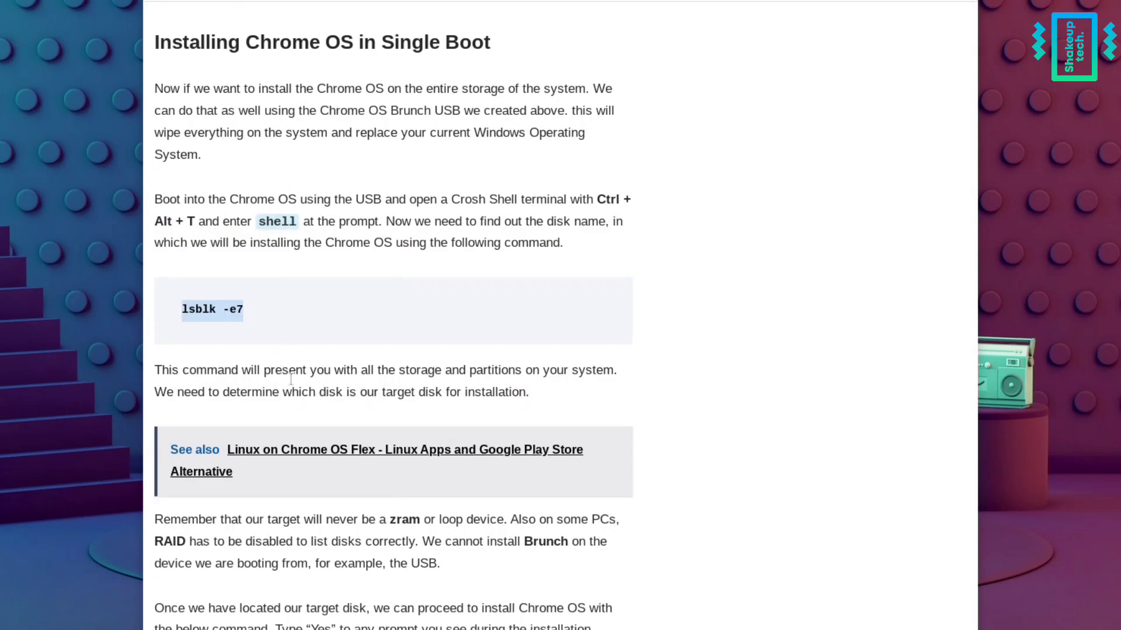
{"action": "scroll", "coordinate": [290, 379], "scroll_direction": "down", "scroll_amount": 7}
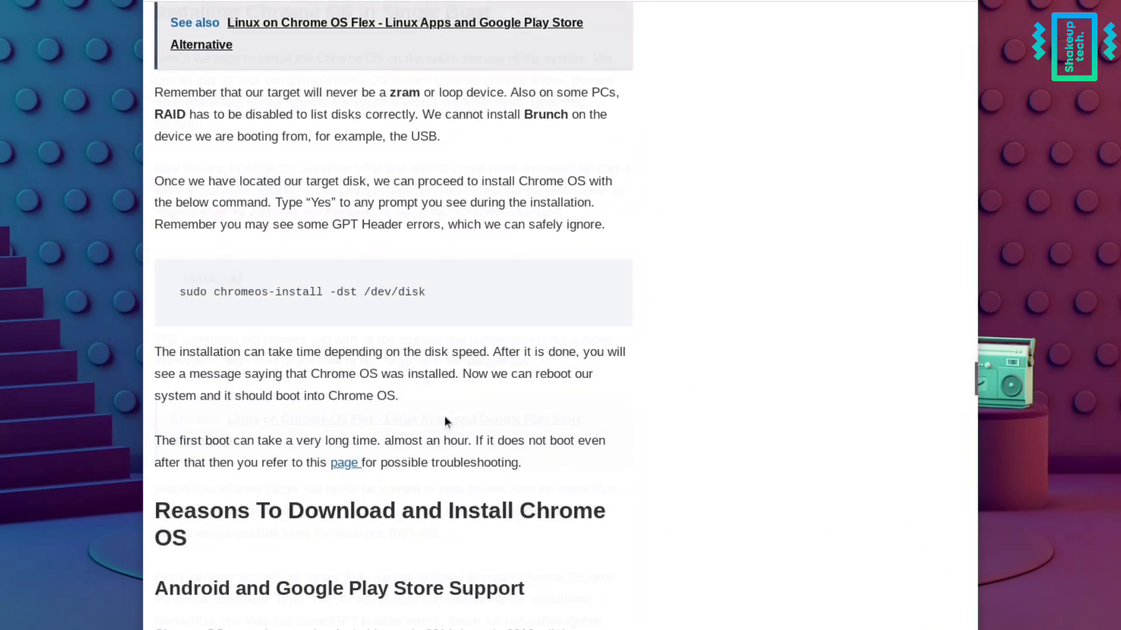
{"action": "scroll", "coordinate": [443, 415], "scroll_direction": "down", "scroll_amount": 1}
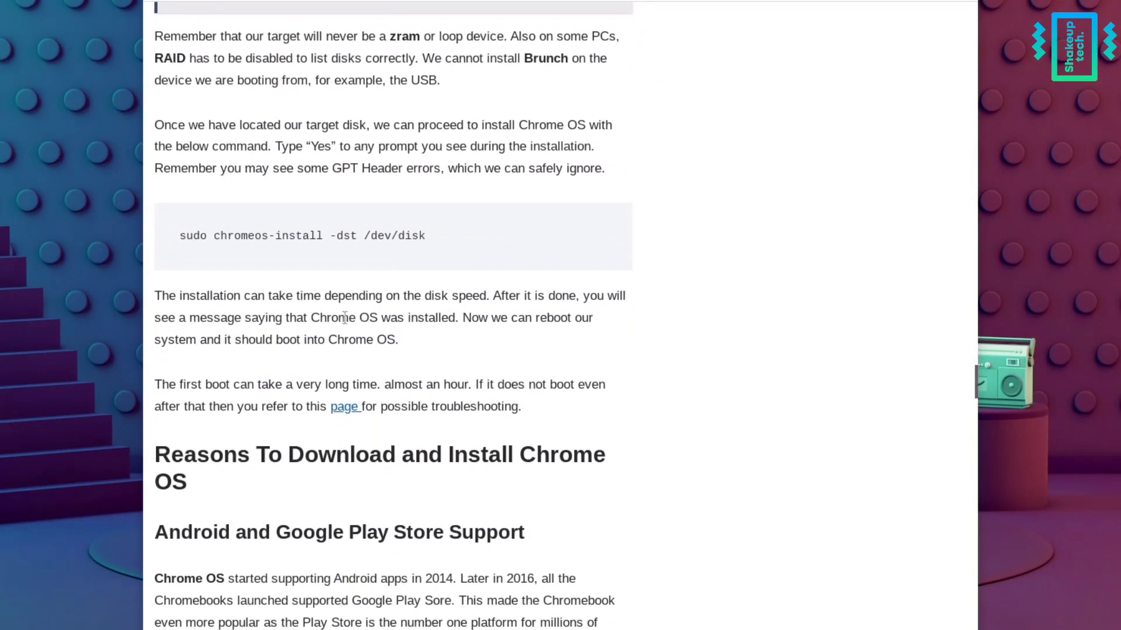
{"action": "left_click_drag", "start_coordinate": [176, 235], "coordinate": [424, 240]}
{"action": "right_click", "coordinate": [423, 239]}
{"action": "left_click", "coordinate": [432, 248]}
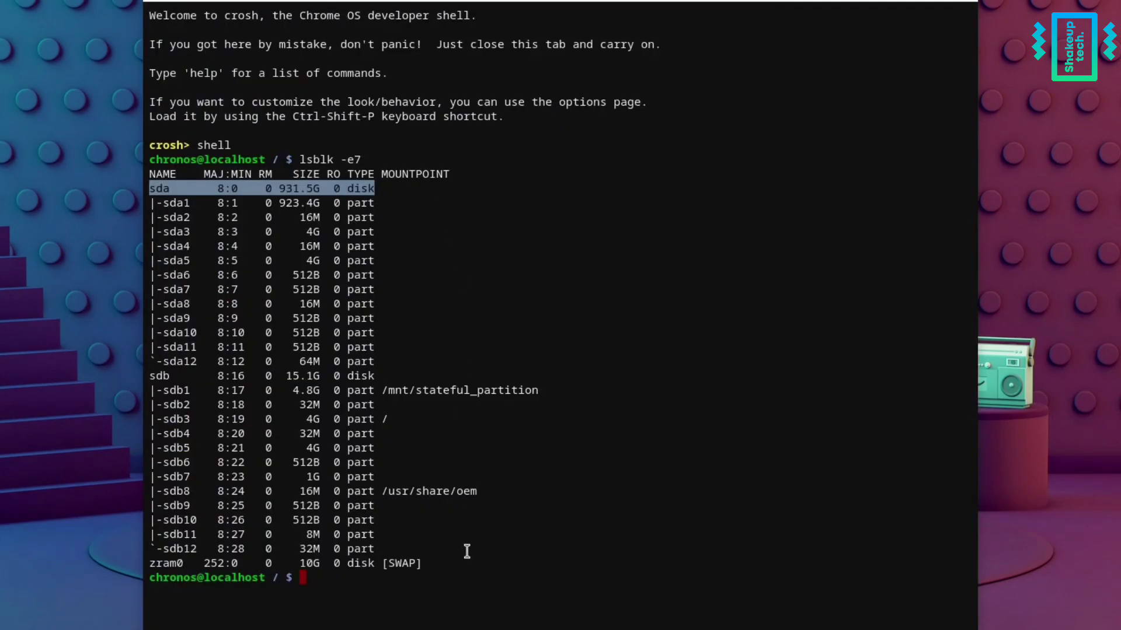
- Run the pasted chromeos-install command targeting sda, confirm with 'yes', and wait for 'ChromeOS installed.'
{"action": "key", "text": "ctrl+shift+v"}
{"action": "key", "text": "BackSpace"}
{"action": "key", "text": "BackSpace"}
{"action": "key", "text": "BackSpace"}
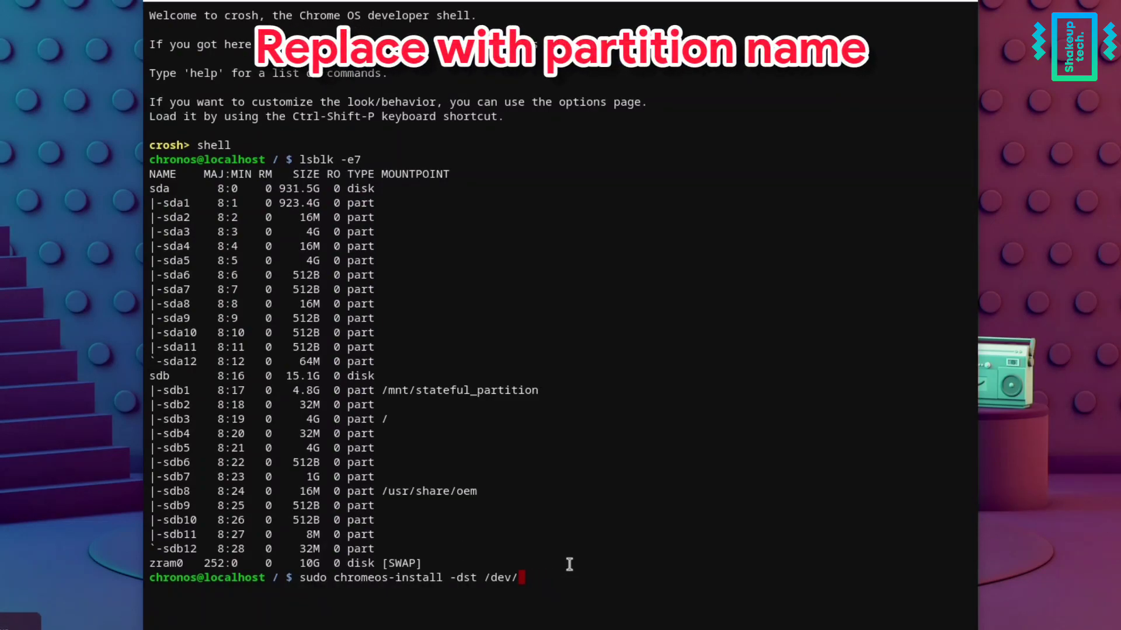
{"action": "type", "text": "sda"}
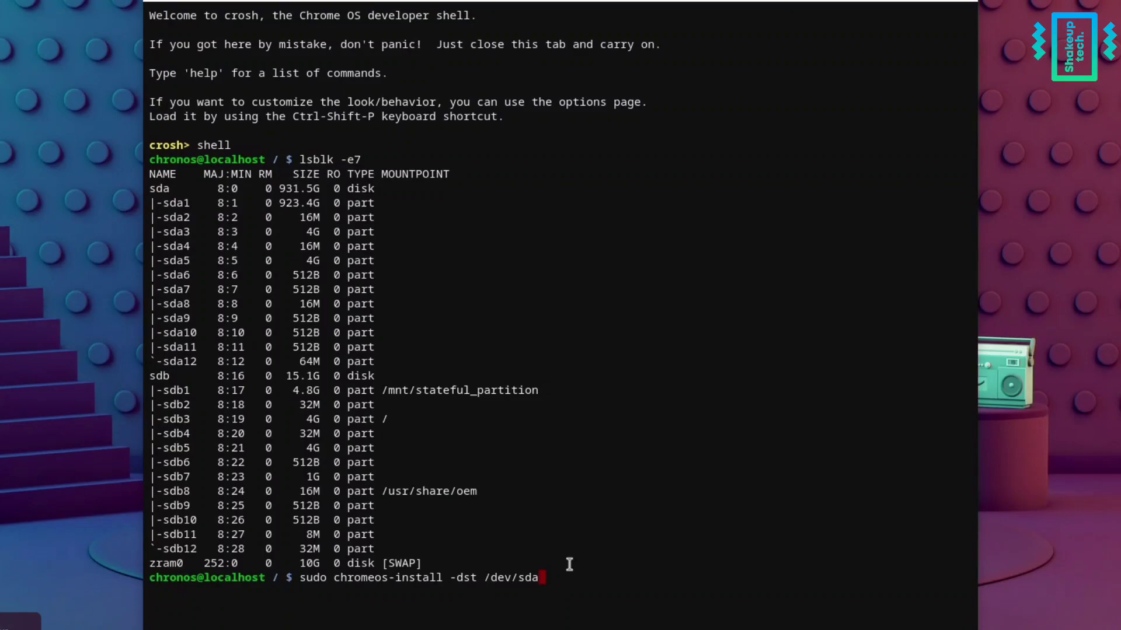
{"action": "key", "text": "Return"}
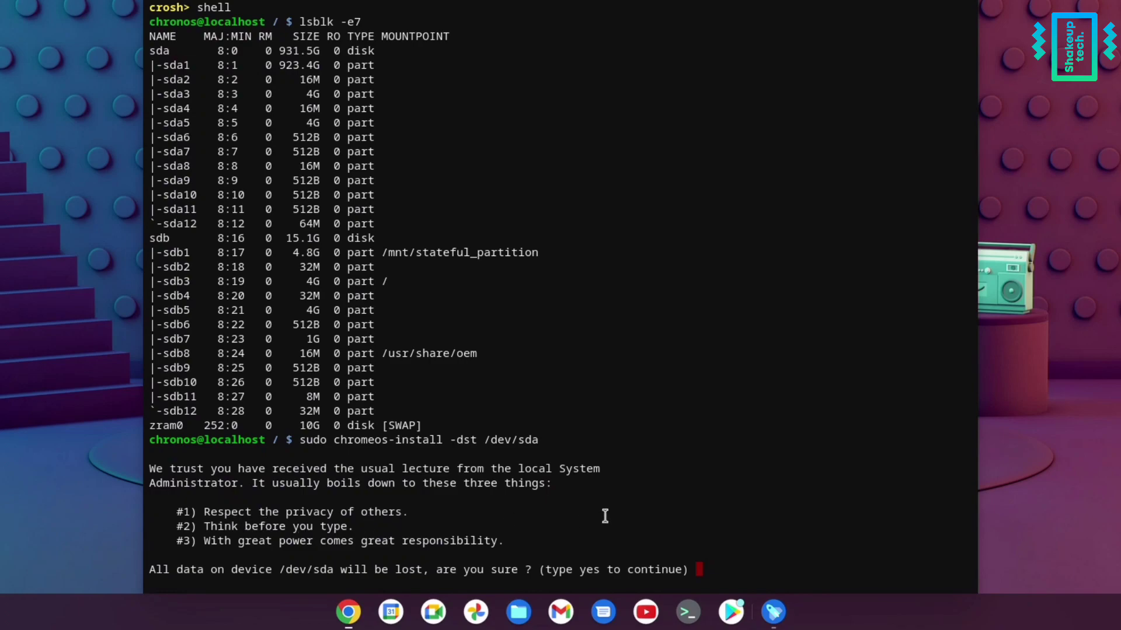
{"action": "type", "text": "yes"}
{"action": "key", "text": "Return"}
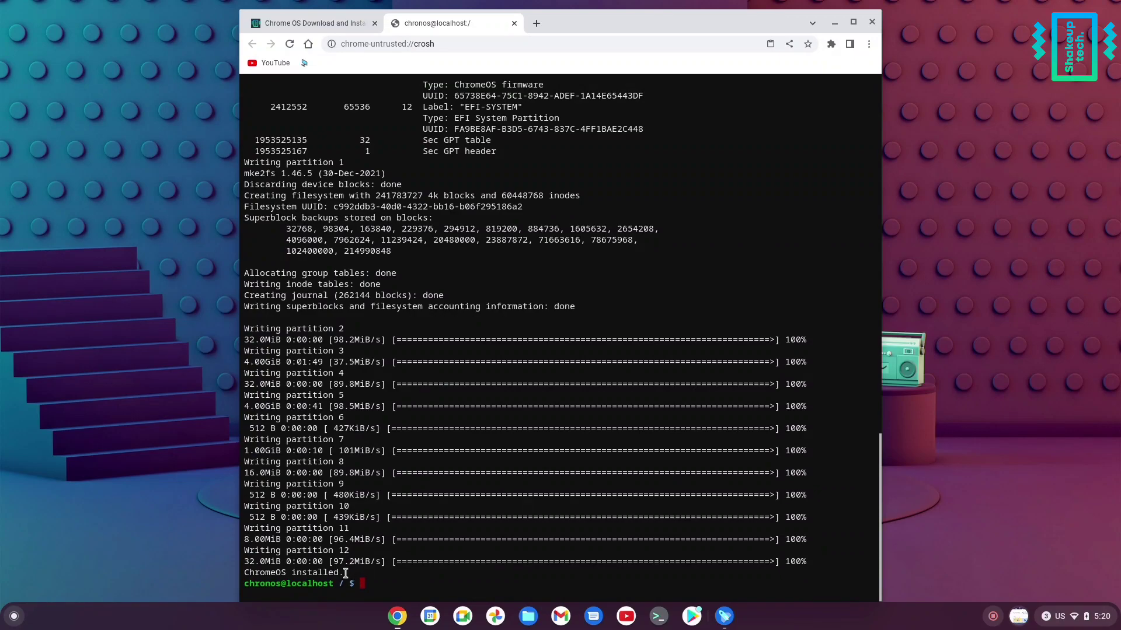
{"action": "left_click_drag", "start_coordinate": [346, 573], "coordinate": [248, 572]}
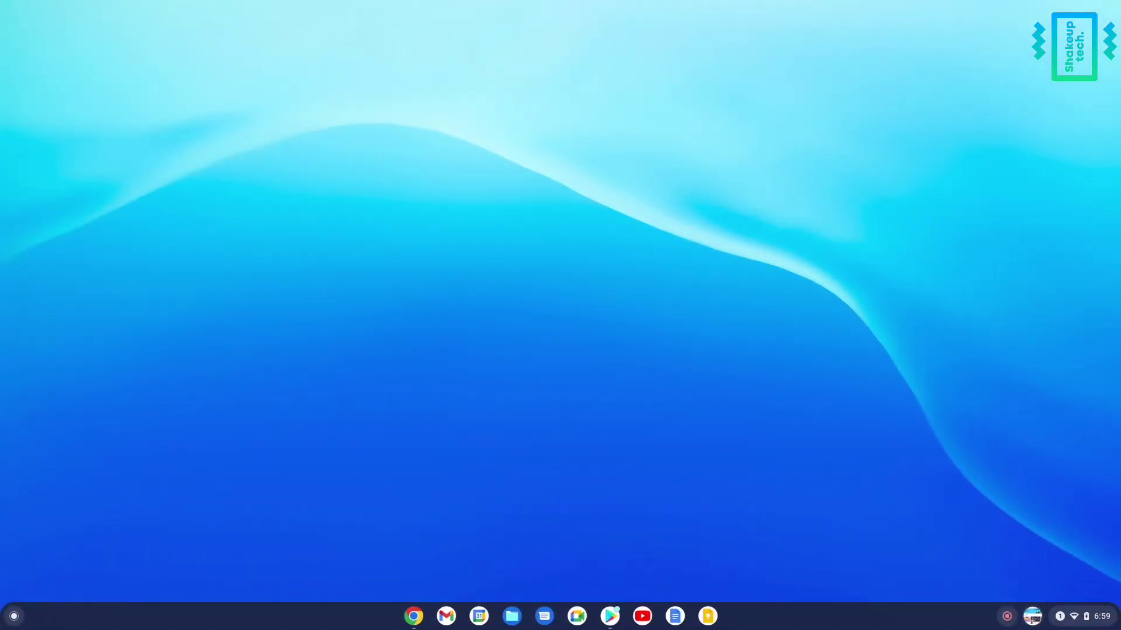
{"action": "left_click", "coordinate": [601, 620]}
{"action": "scroll", "coordinate": [586, 455], "scroll_direction": "down", "scroll_amount": 10}
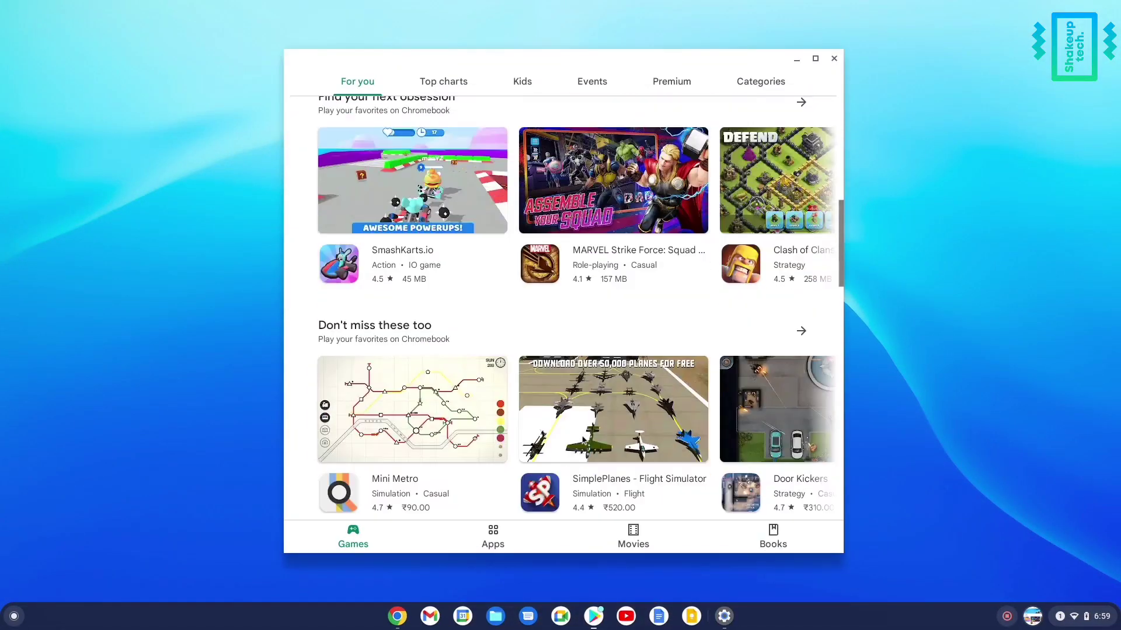
{"action": "scroll", "coordinate": [583, 439], "scroll_direction": "down", "scroll_amount": 5}
{"action": "scroll", "coordinate": [583, 439], "scroll_direction": "up", "scroll_amount": 15}
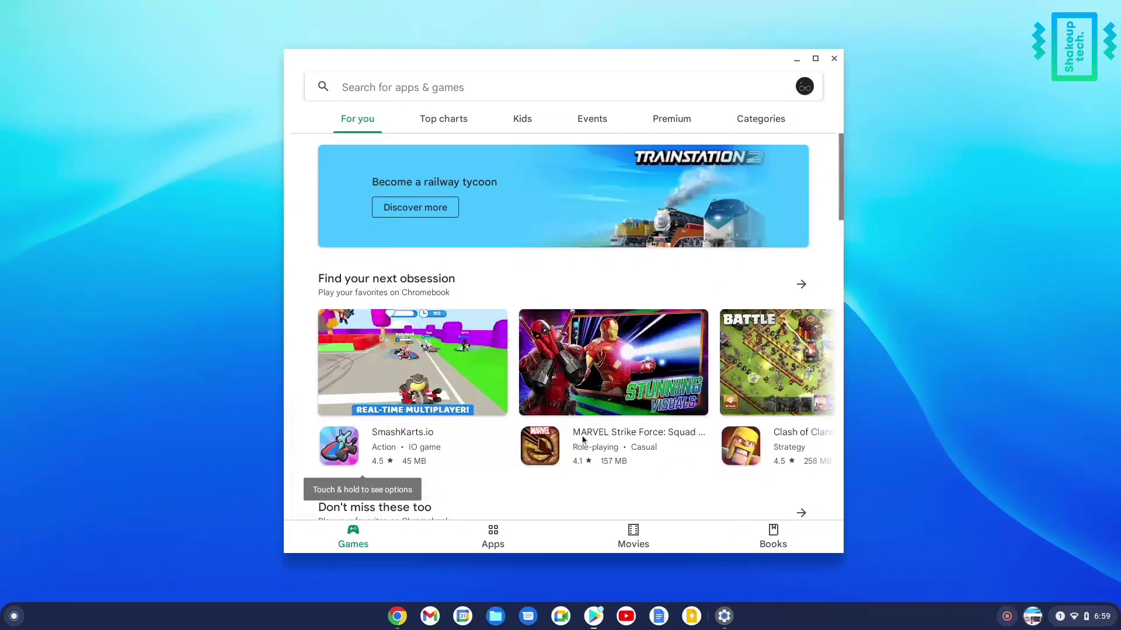
{"action": "left_click", "coordinate": [796, 59]}
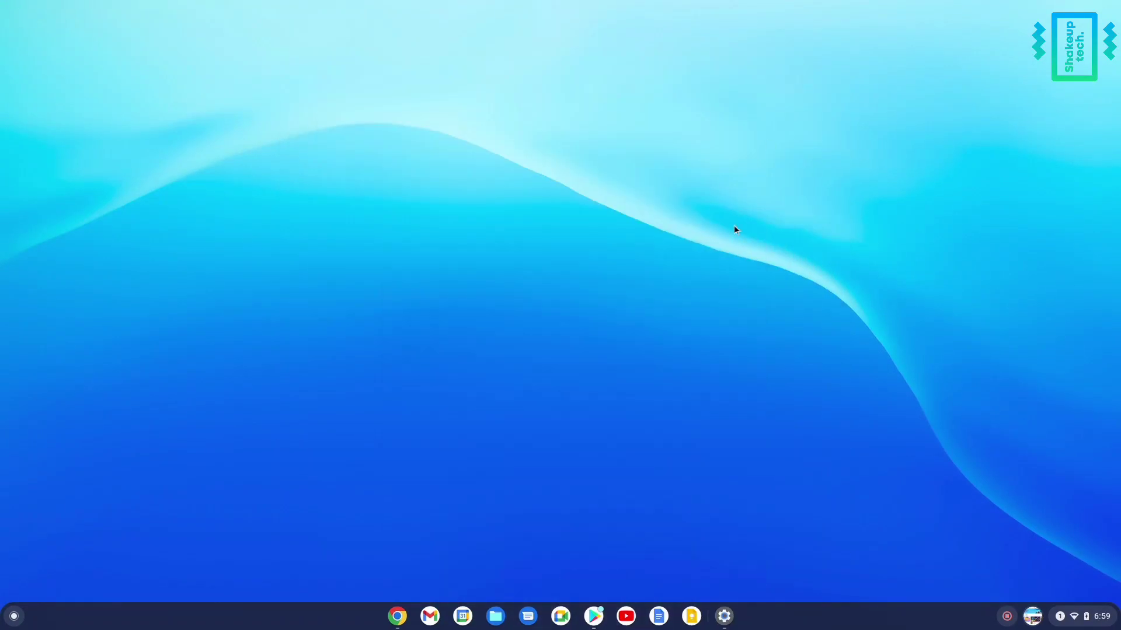
{"action": "left_click", "coordinate": [400, 619]}
{"action": "scroll", "coordinate": [426, 521], "scroll_direction": "down", "scroll_amount": 3}
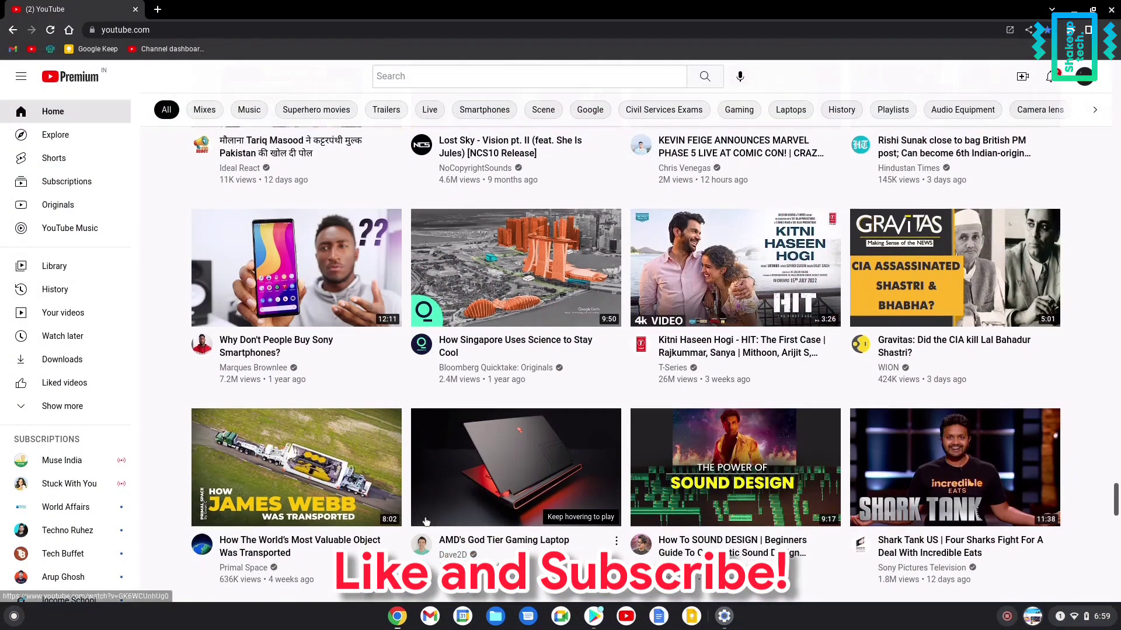
{"action": "scroll", "coordinate": [426, 521], "scroll_direction": "up", "scroll_amount": 1}
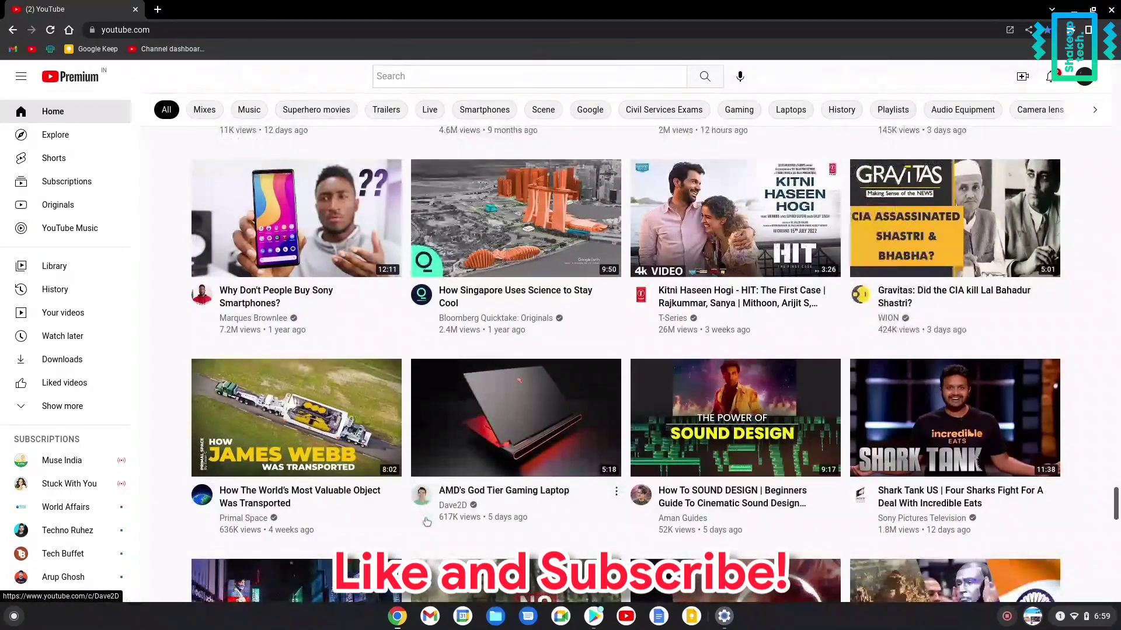
{"action": "left_click", "coordinate": [1074, 9]}
{"action": "left_click", "coordinate": [990, 84]}
{"action": "key", "text": "super"}
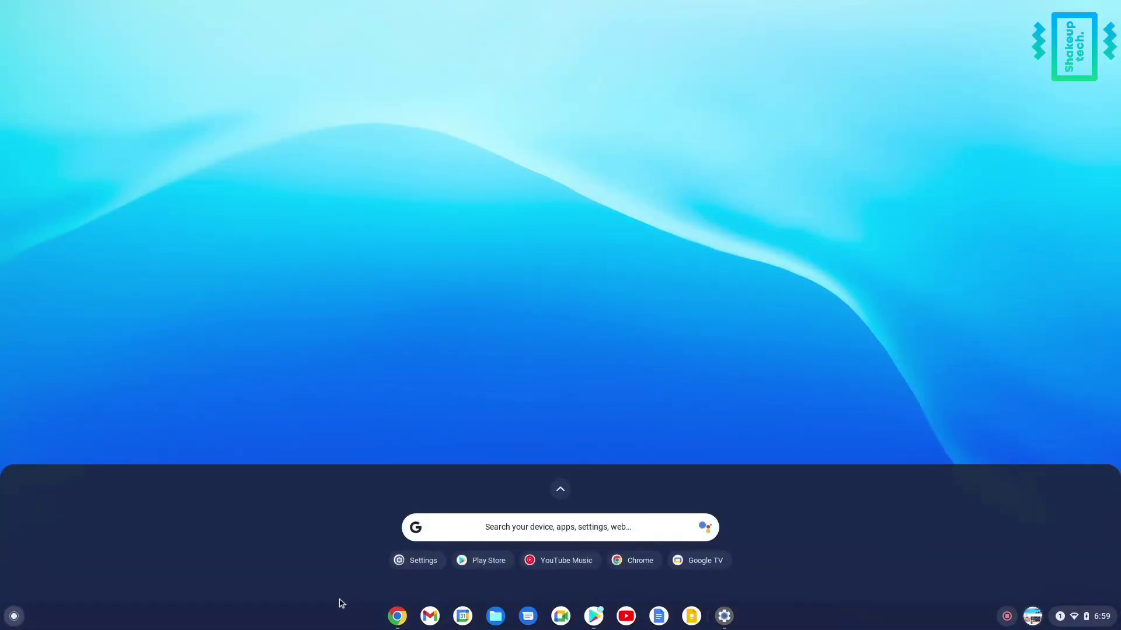
{"action": "left_click", "coordinate": [702, 528]}
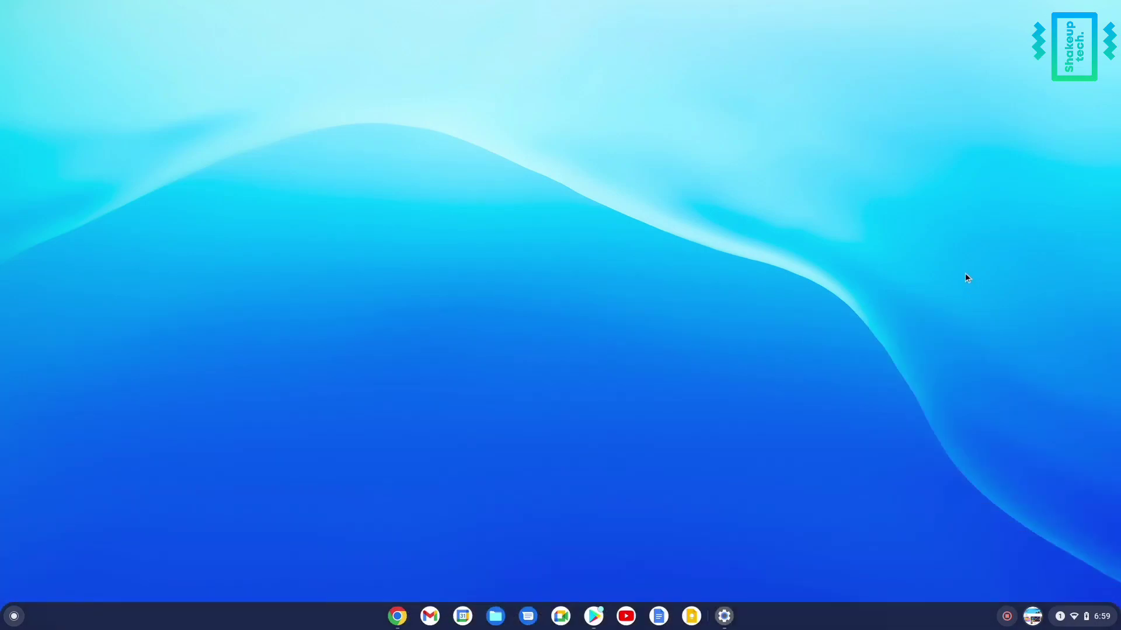
{"action": "left_click", "coordinate": [966, 274]}
{"action": "left_click", "coordinate": [1082, 618]}
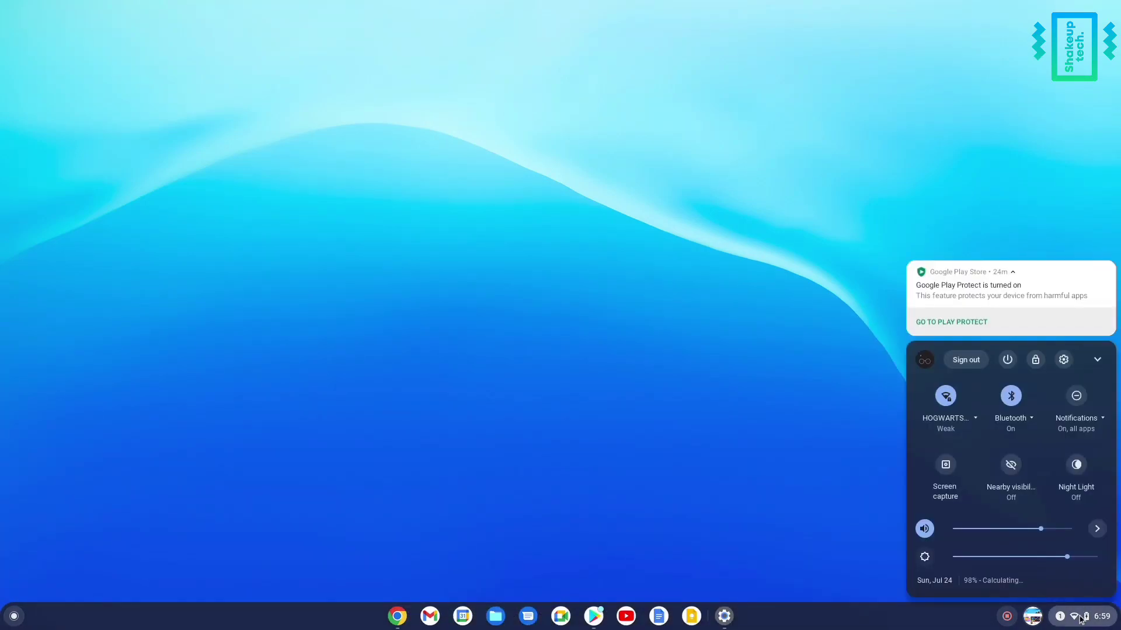
{"action": "left_click", "coordinate": [1065, 360]}
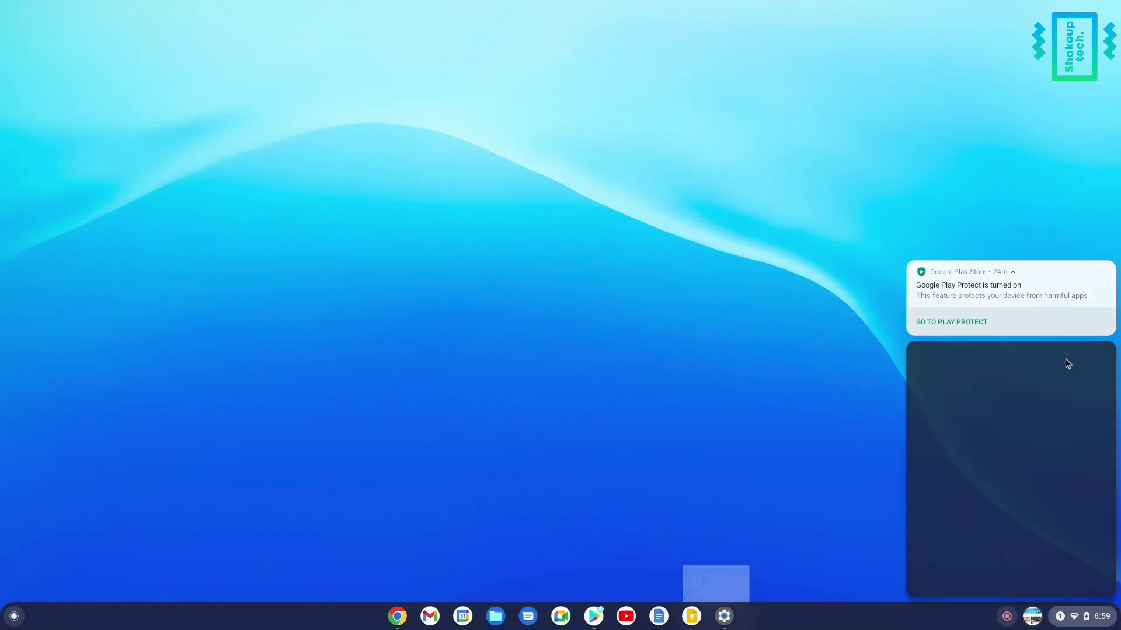
{"action": "left_click", "coordinate": [870, 21]}
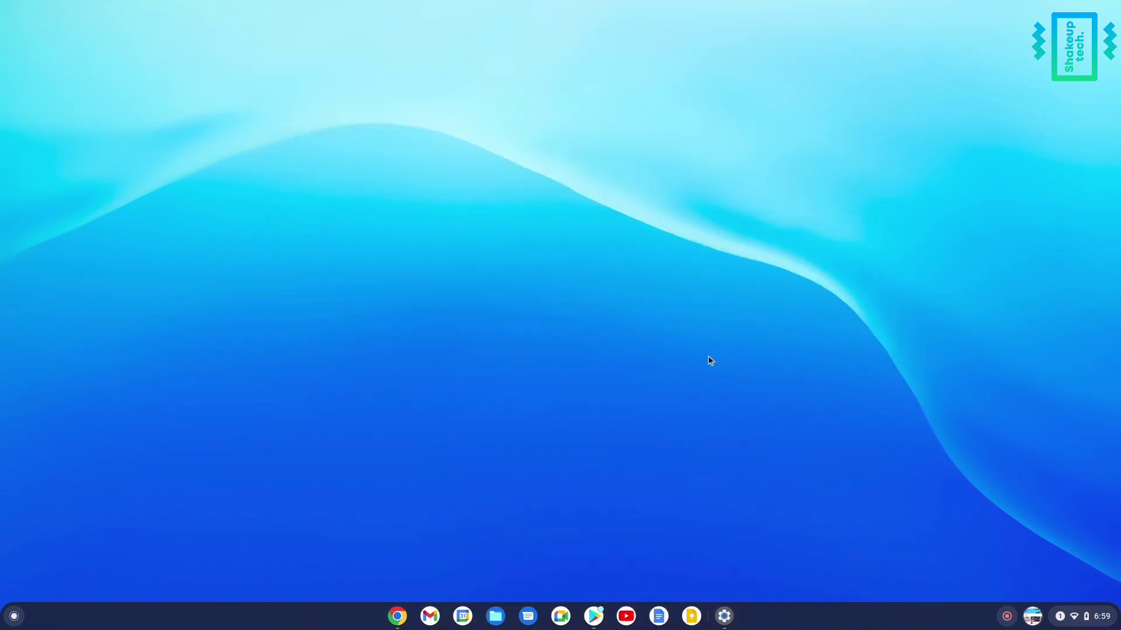